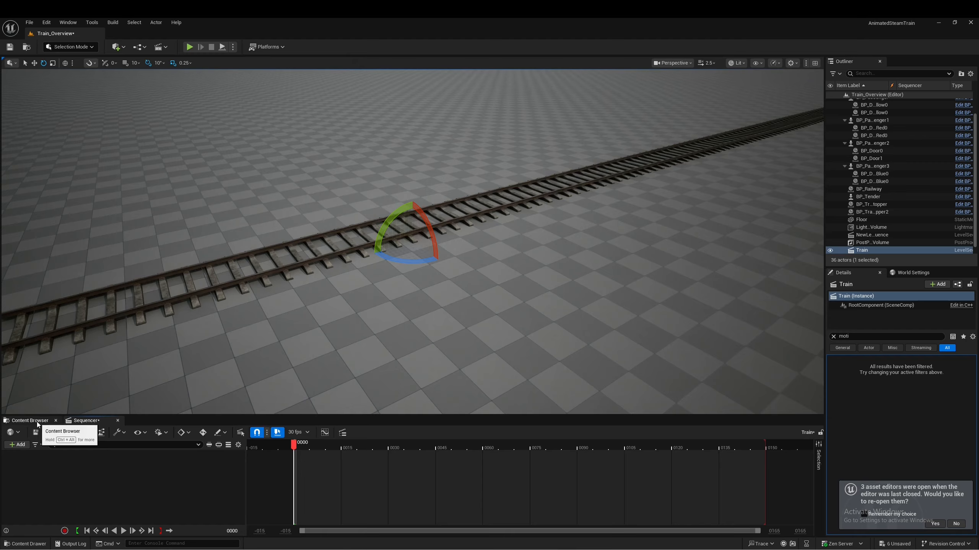
Step: Place BP_Locomotive from the Animated_Steam_Train Blueprints folder onto the railway in the level
click(37, 421)
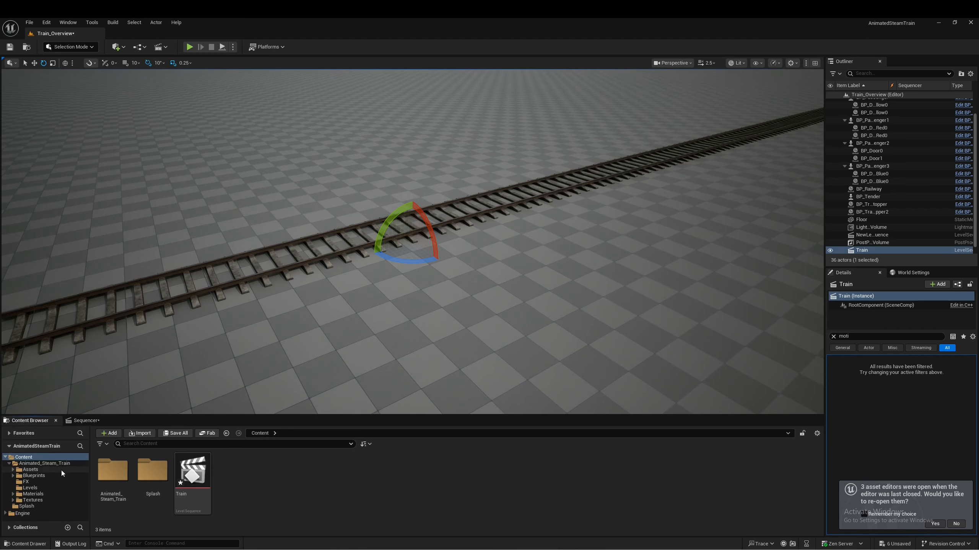
click(38, 475)
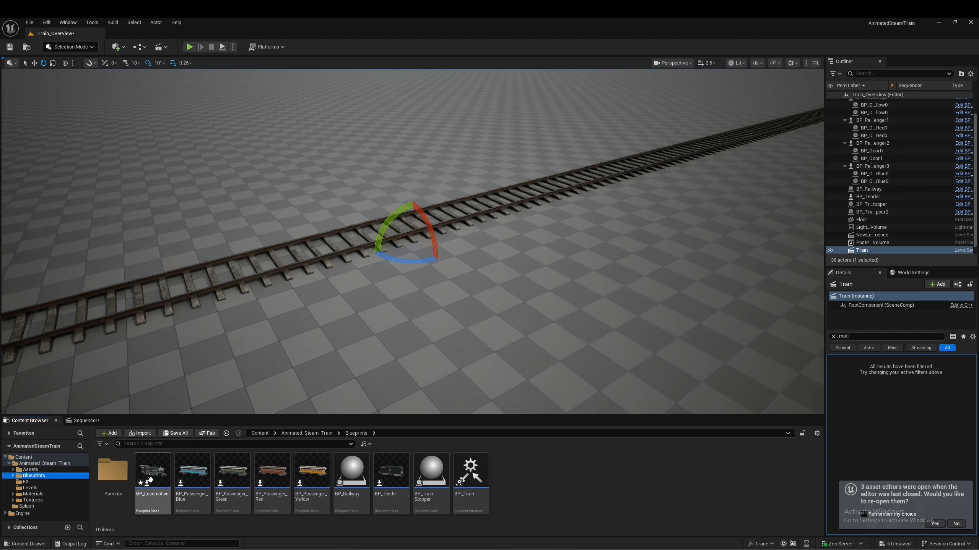
drag(150, 480, 382, 222)
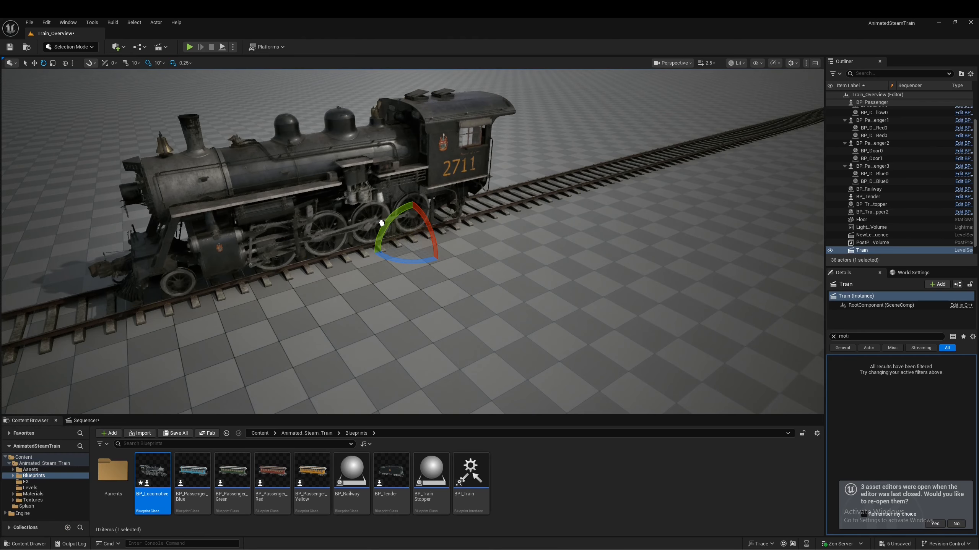
Step: Add the placed BP_Locomotive actor to the Train sequence in Sequencer
click(85, 420)
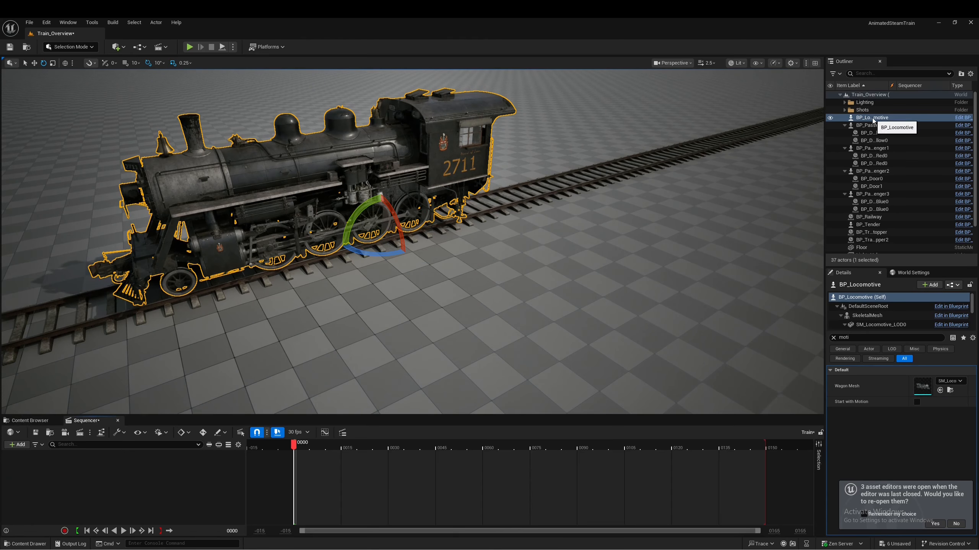
drag(866, 121, 306, 414)
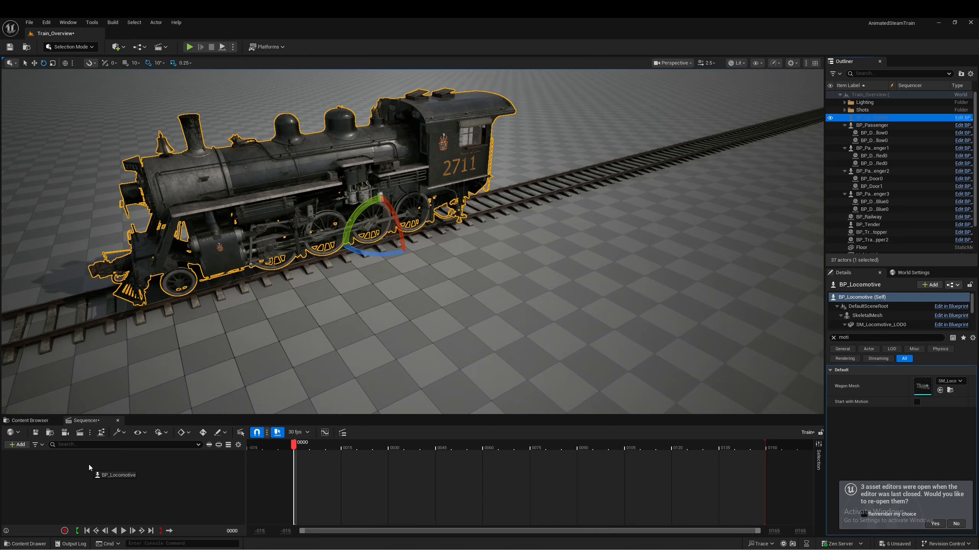
drag(104, 477, 104, 477)
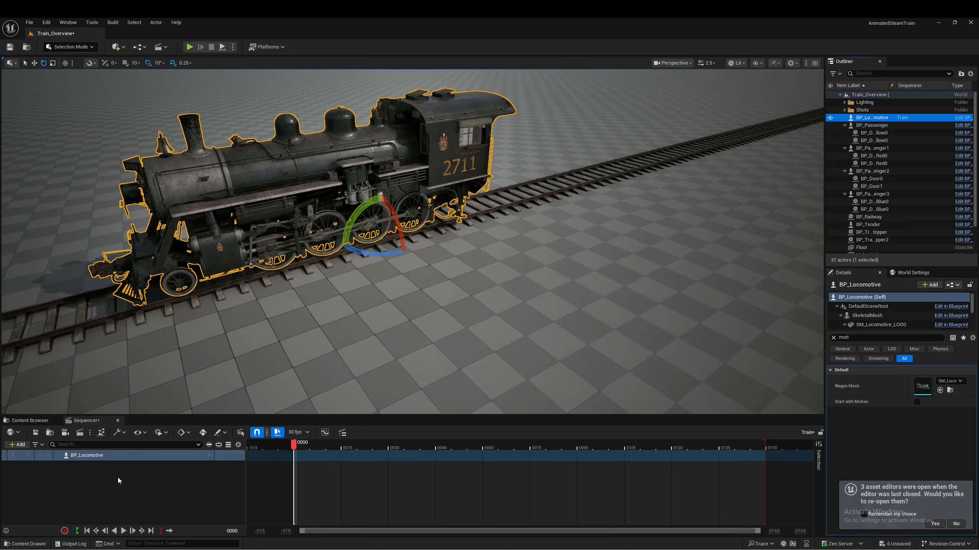
Step: Add a Path track to BP_Locomotive and bind it to BP_Railway
click(208, 456)
mouse_move(221, 225)
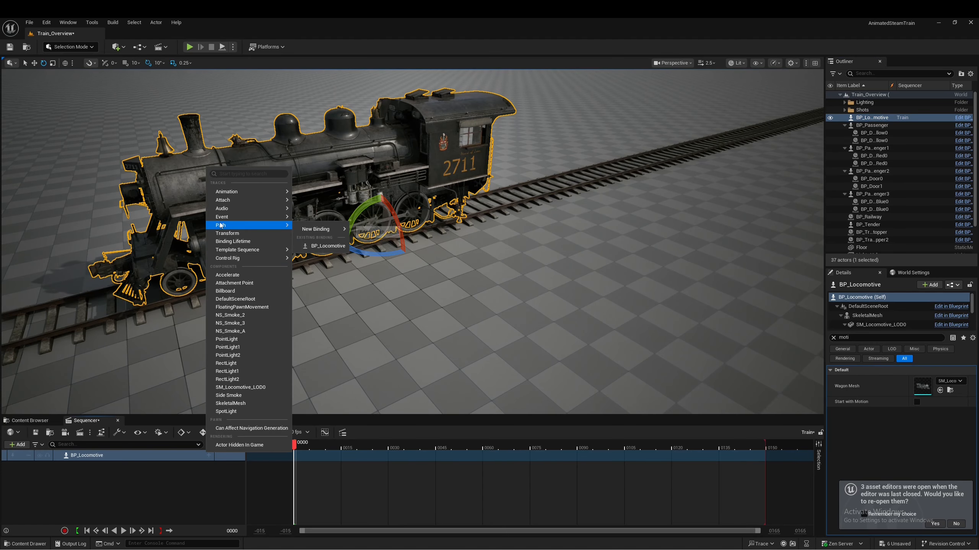
mouse_move(323, 229)
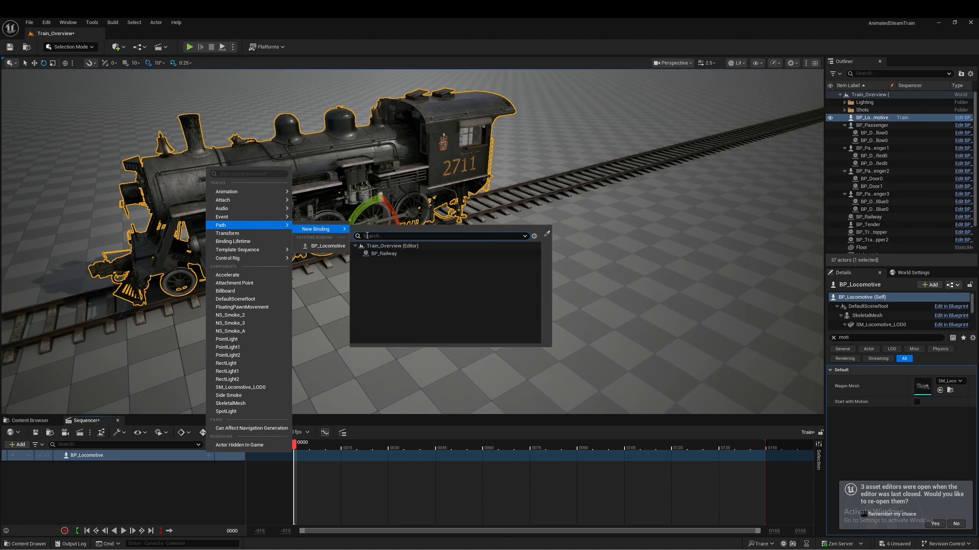
click(393, 256)
click(361, 226)
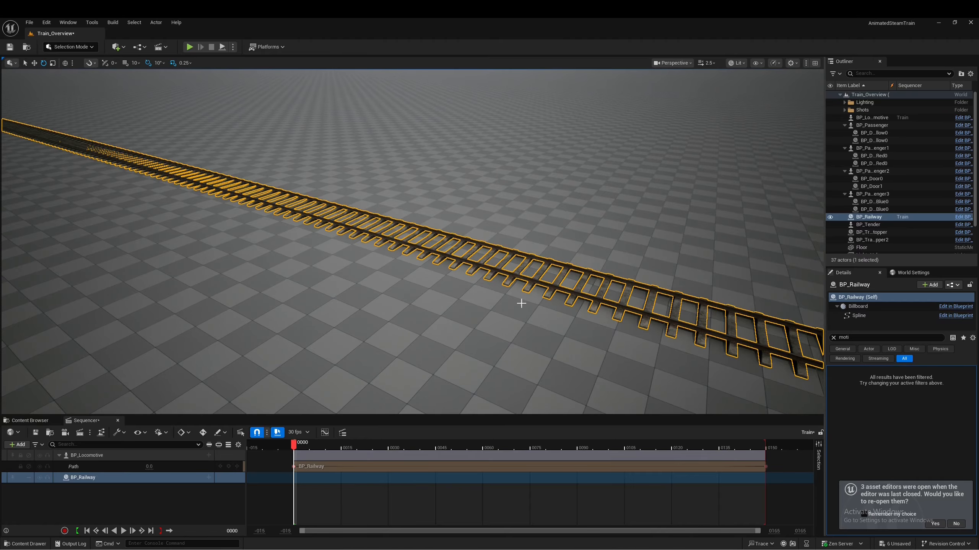
Step: Locate the locomotive at the end of the railway, select it and examine its orientation against the rails
right_drag(520, 302, 647, 208)
key(w)
scroll(520, 302, up, 2)
key(w)
right_drag(414, 174, 413, 250)
scroll(413, 250, down, 3)
click(413, 250)
key(f)
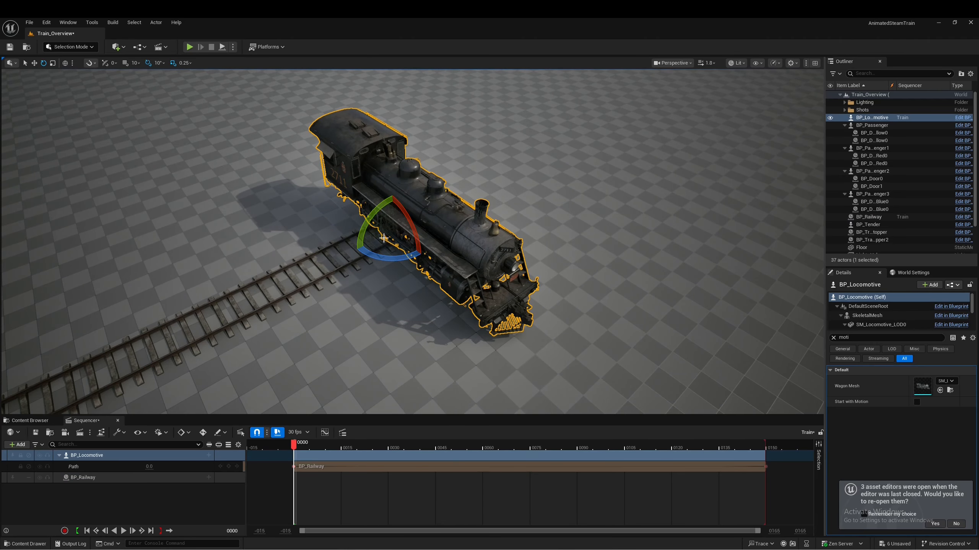
right_drag(404, 244, 393, 248)
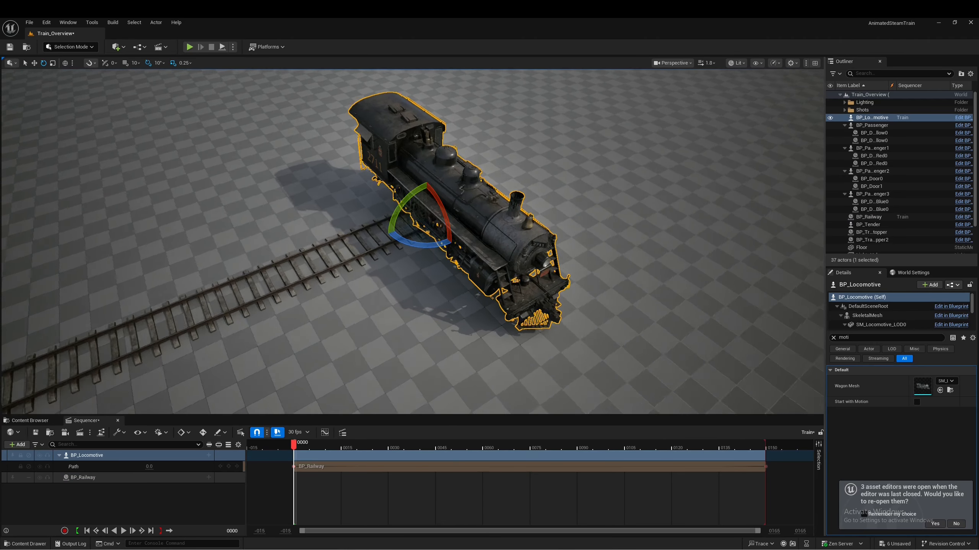
Step: Set the Front Axis Enum of the locomotive's Path section to -X
click(122, 468)
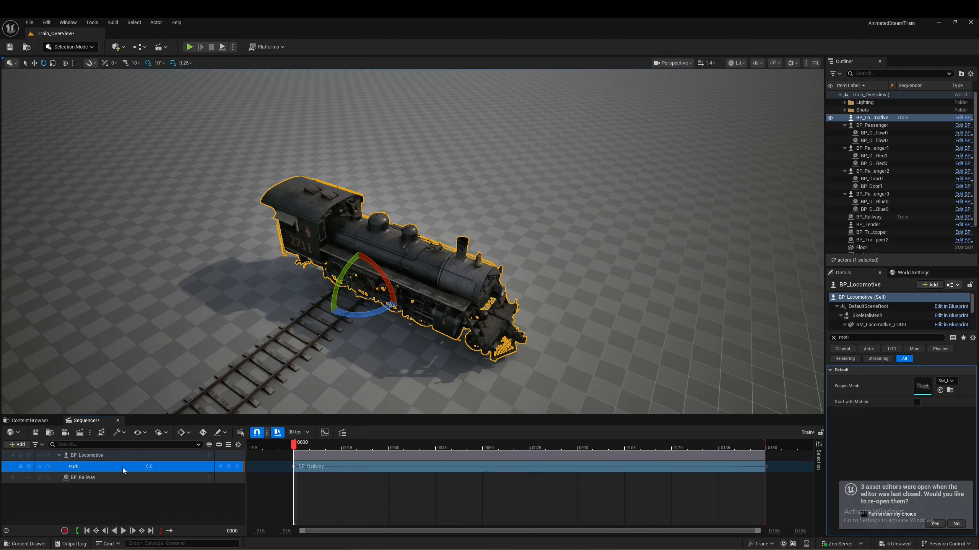
right_click(83, 470)
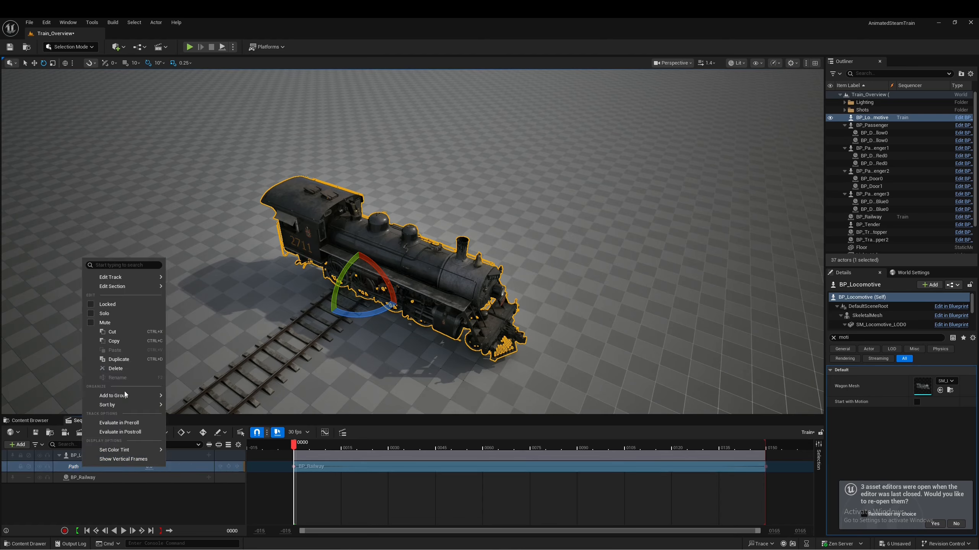
mouse_move(138, 285)
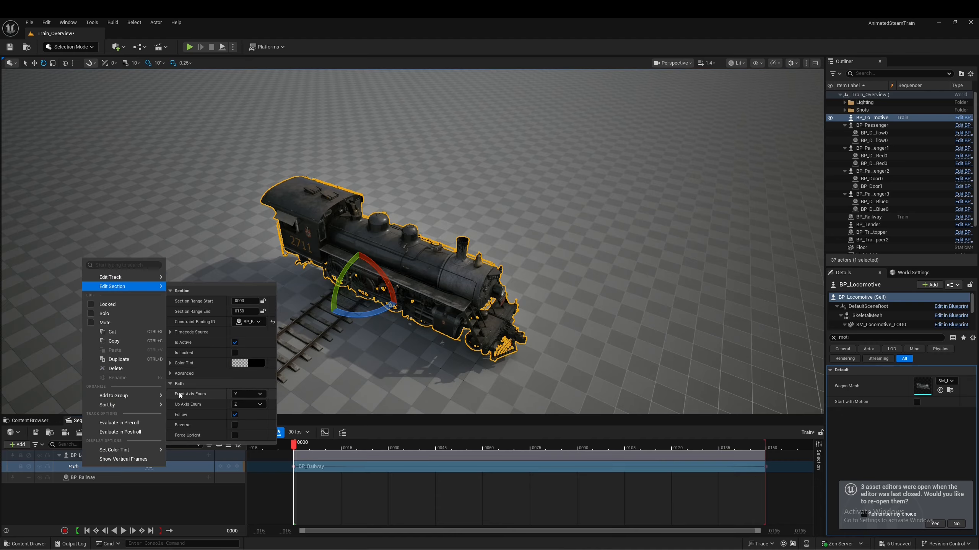
click(250, 394)
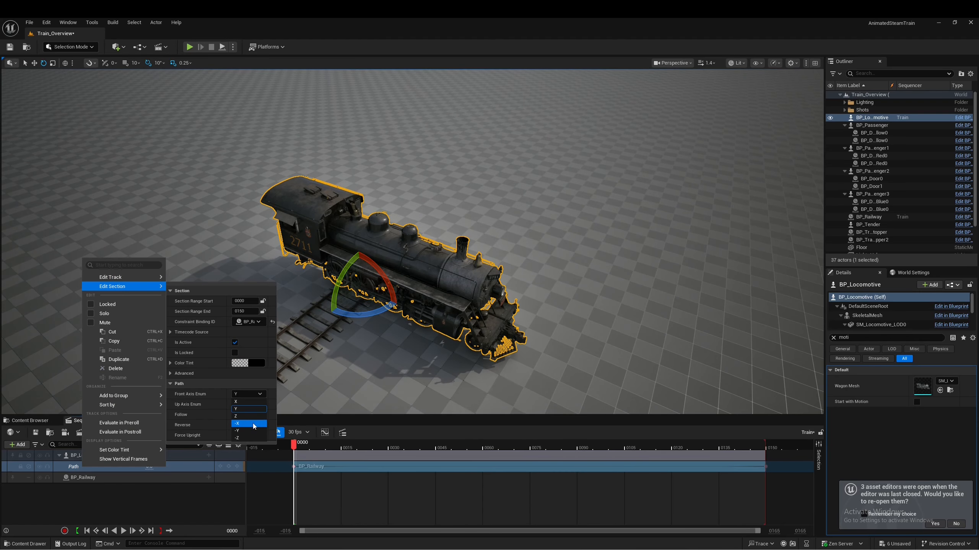
click(253, 423)
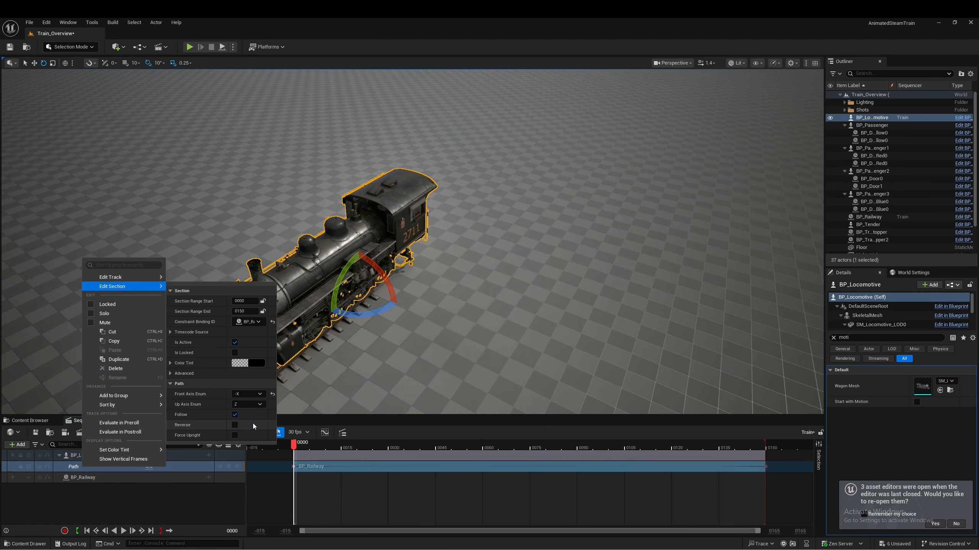
Step: Scrub the locomotive along the railway to frame 33 and key its Path position there
right_drag(490, 293, 376, 372)
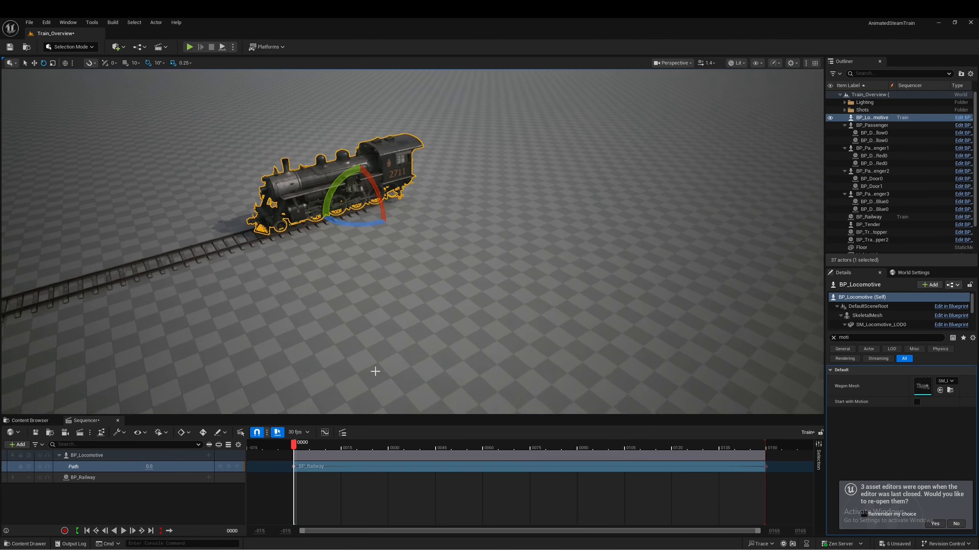
drag(297, 449, 319, 447)
right_drag(408, 366, 293, 324)
scroll(389, 362, up, 1)
drag(321, 443, 293, 451)
right_drag(370, 366, 470, 351)
scroll(471, 351, up, 1)
right_drag(338, 272, 315, 275)
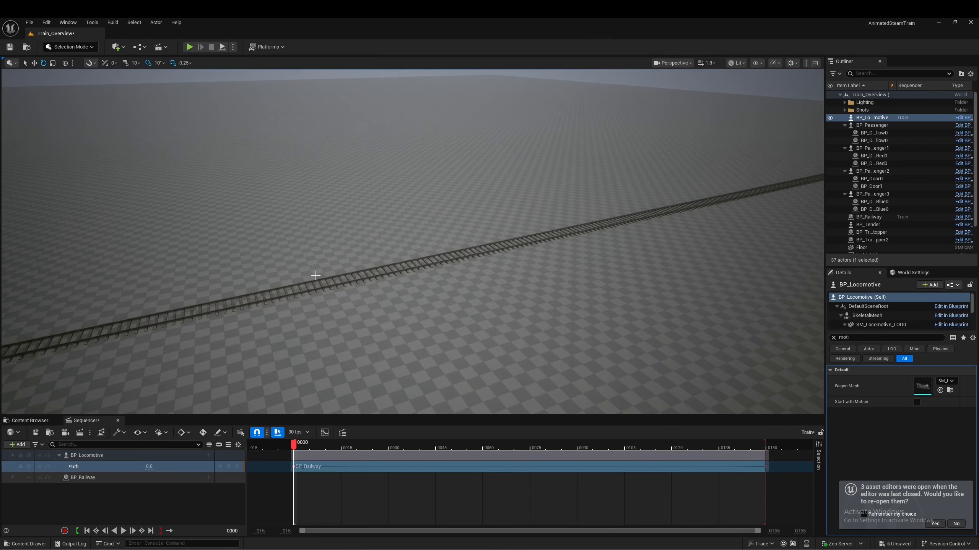
drag(294, 447, 397, 451)
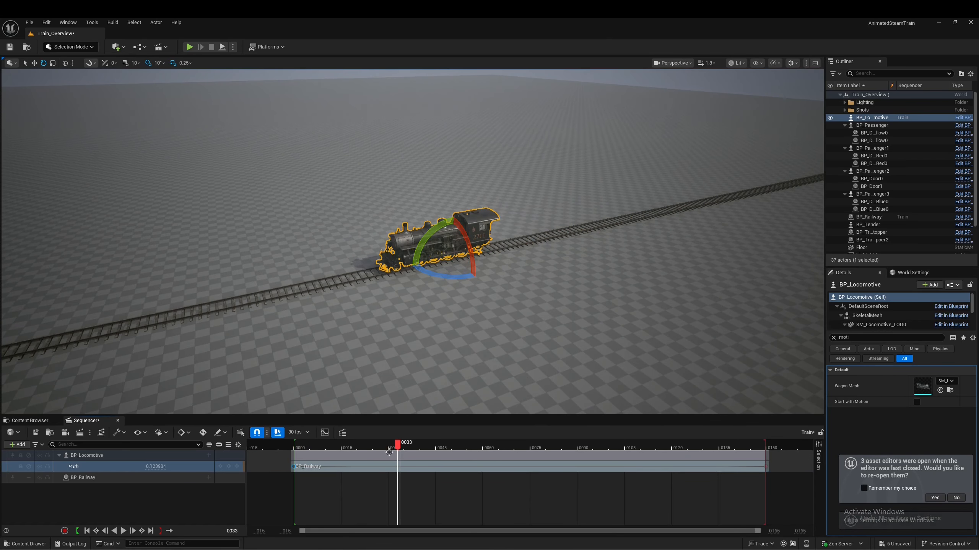
click(229, 467)
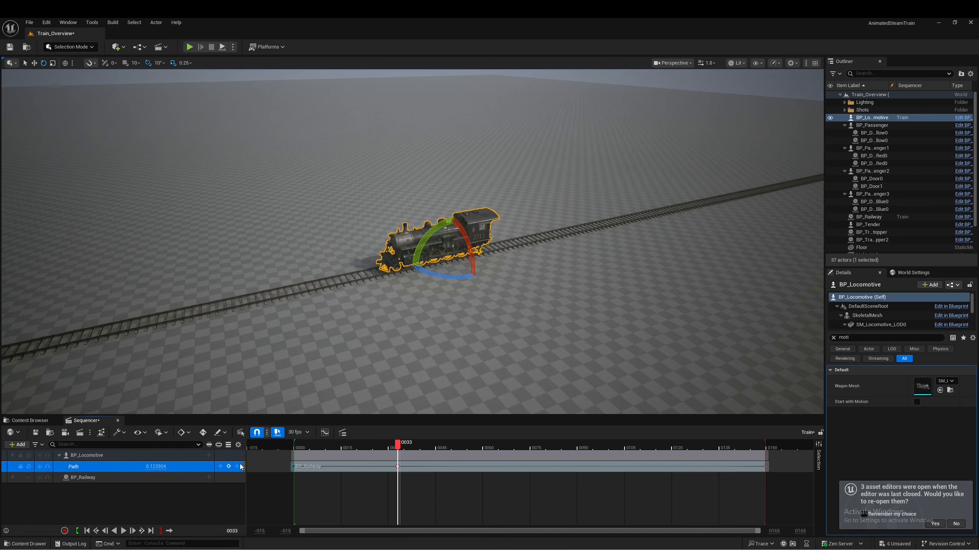
Step: Move the frame 33 Path key to frame 0 in place of the original start key, and scrub to frame 12
click(302, 467)
drag(397, 468, 424, 455)
drag(377, 477, 332, 474)
Step: Key the locomotive's Path position at frame 38 and move that key to the end of the sequence at frame 150
right_drag(619, 337, 432, 389)
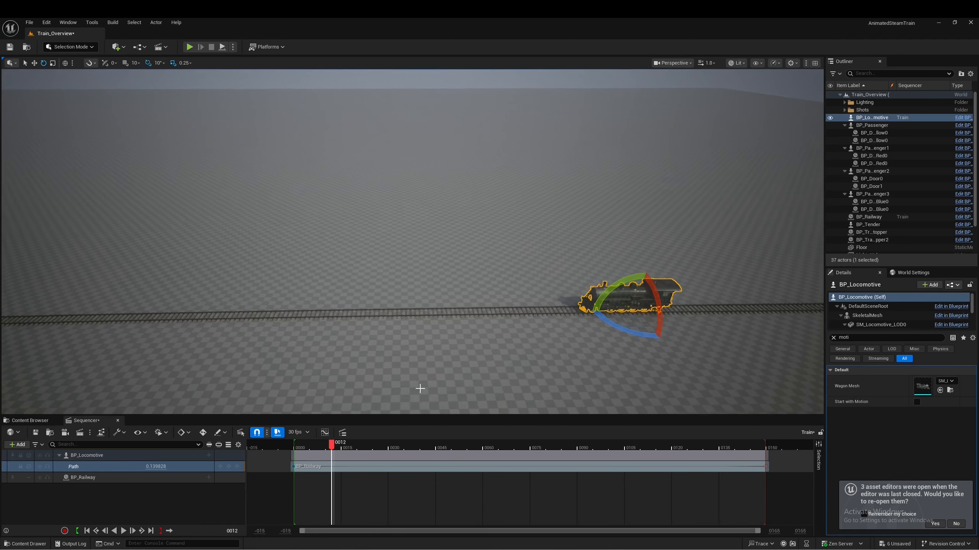
right_drag(201, 300, 149, 272)
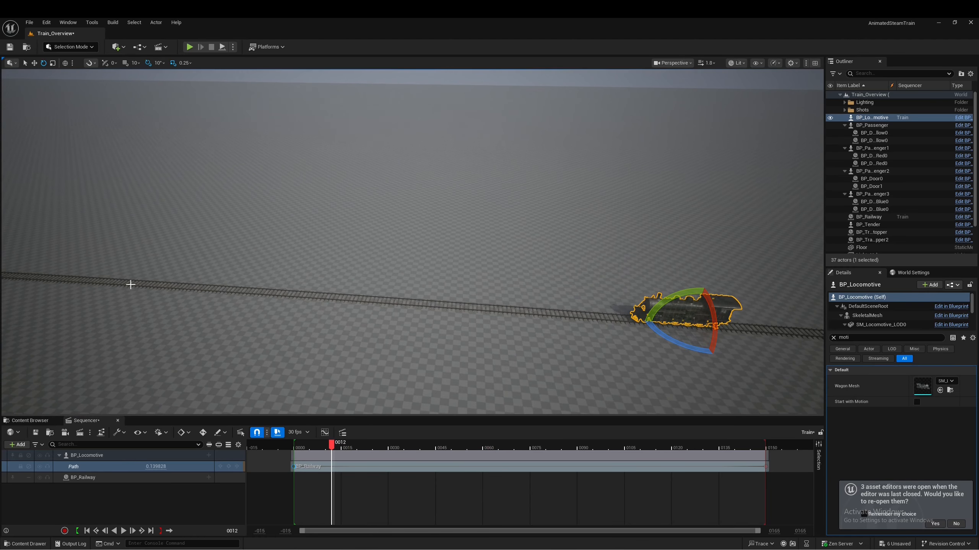
drag(334, 450, 414, 459)
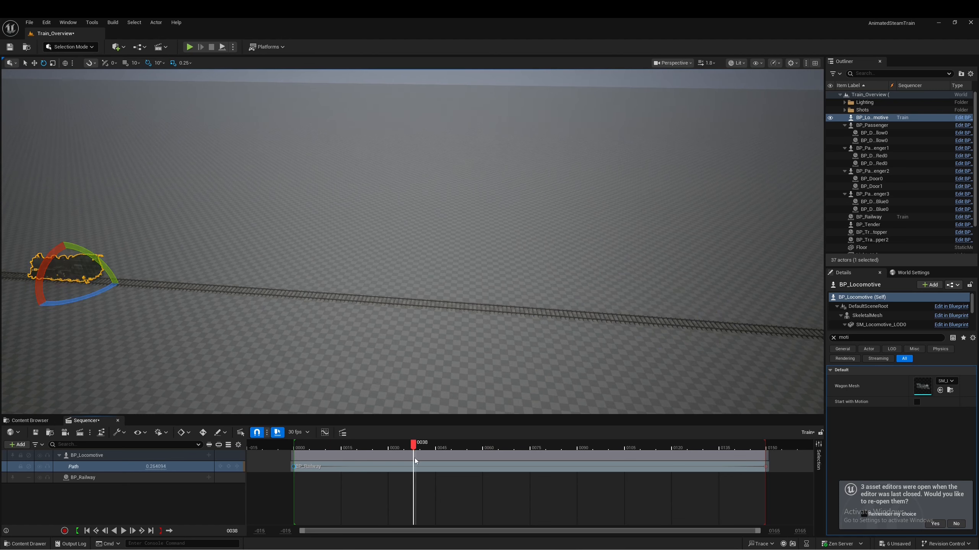
click(229, 467)
drag(413, 467, 293, 459)
Step: Play the sequence from frame 0 and review the locomotive's movement up to its stopping position
key(f)
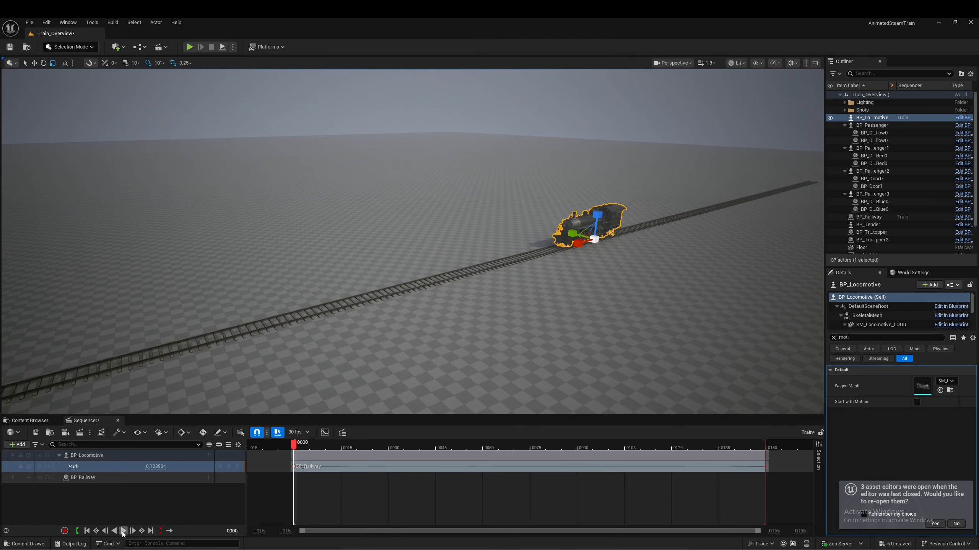
click(124, 532)
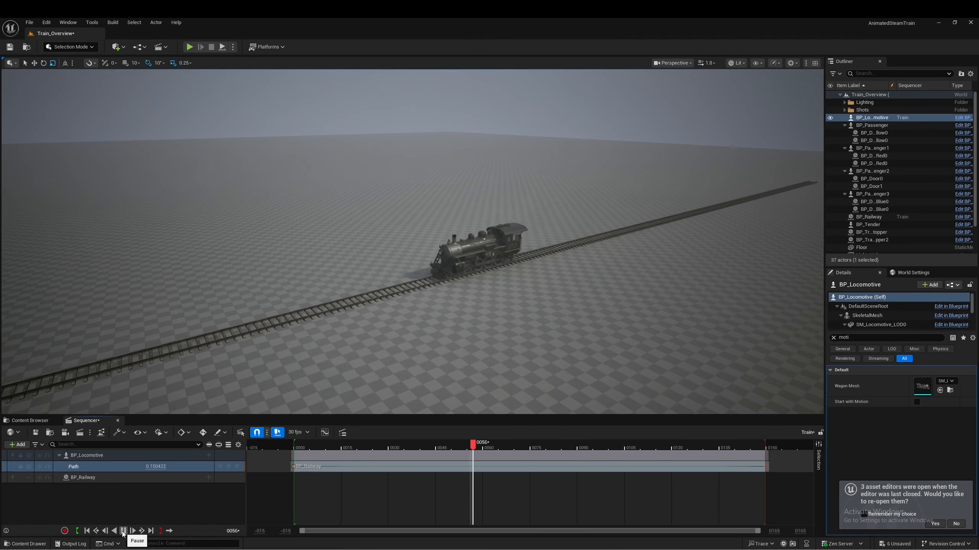
right_drag(397, 377, 277, 382)
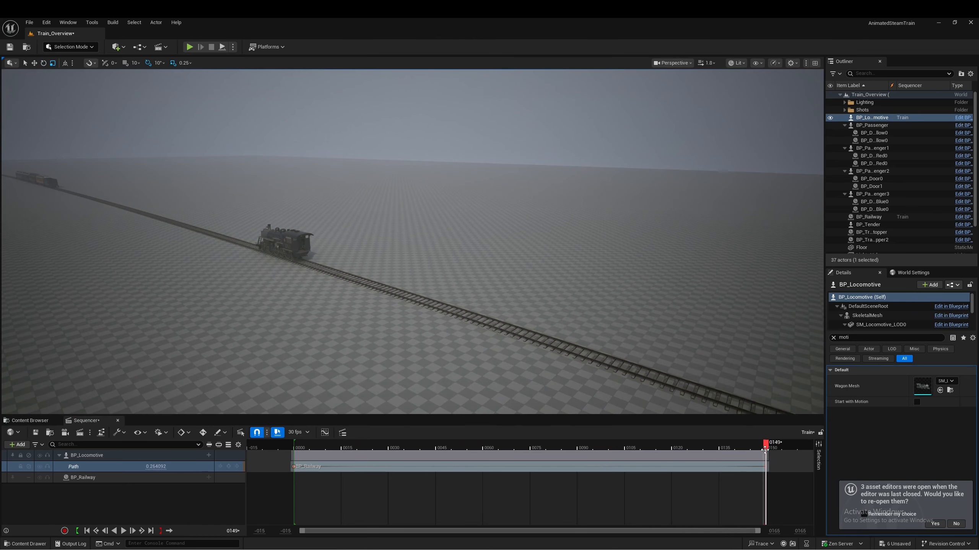
drag(765, 450, 743, 450)
Step: Set the interpolation of the locomotive's end Path key to Cubic (Auto)
right_click(767, 467)
right_click(766, 465)
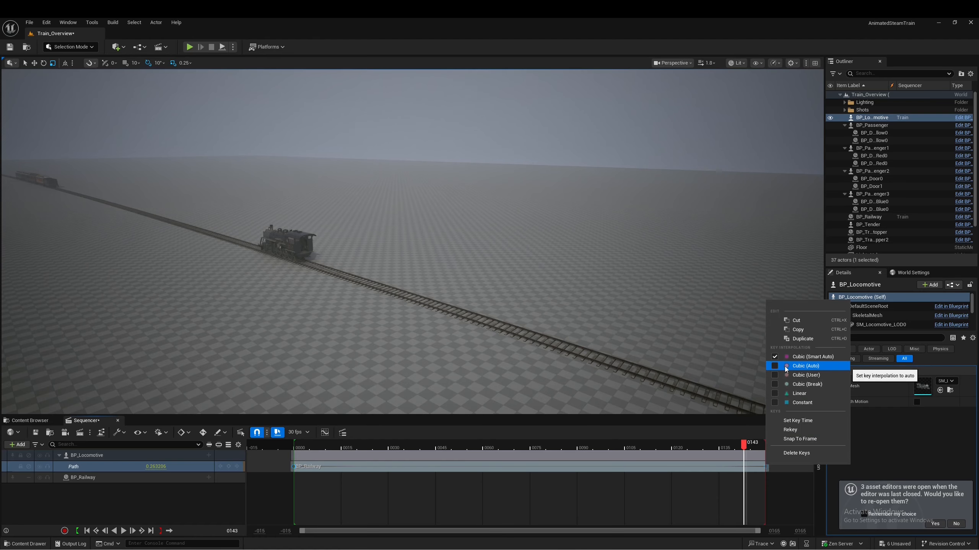
click(777, 367)
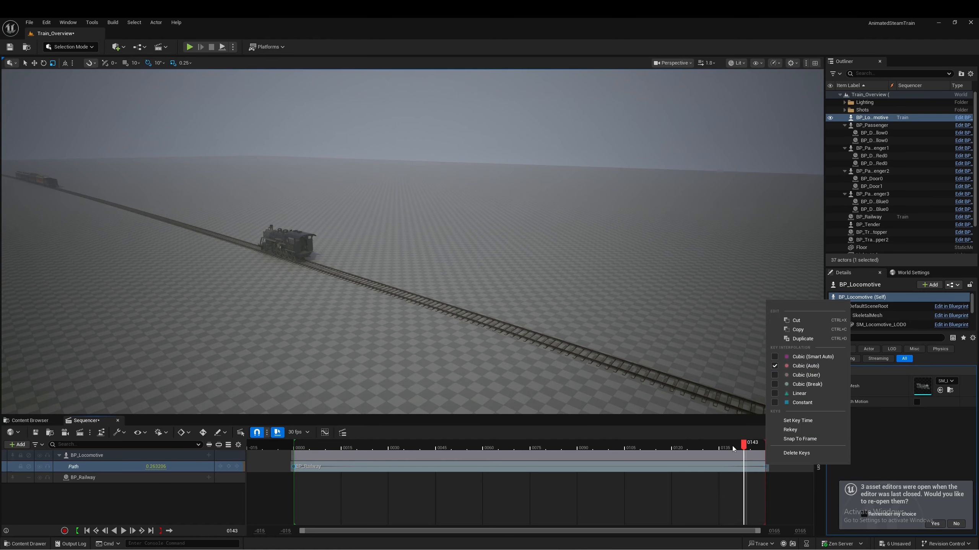
Step: Replay the animation from frame 0 and examine the locomotive's wheels up close at frame 17
drag(733, 446, 743, 449)
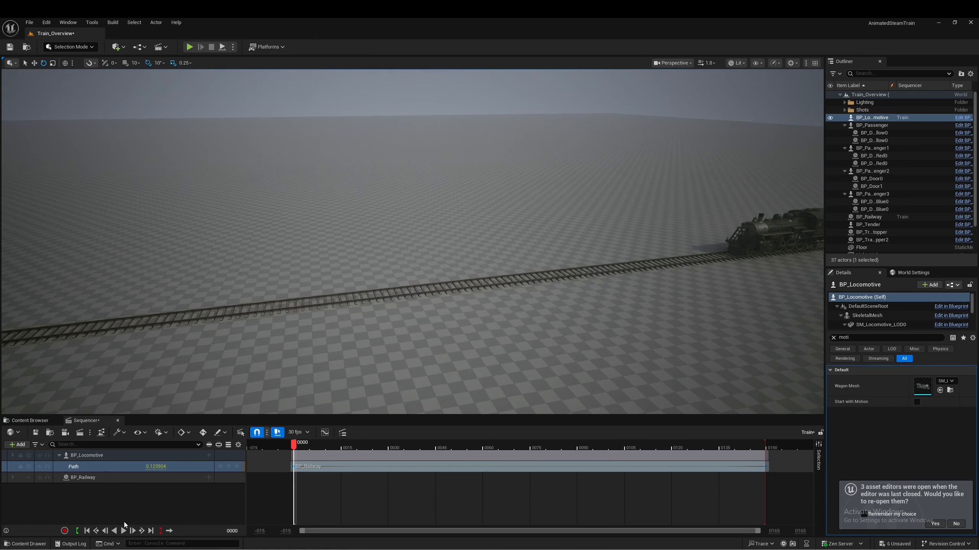
click(121, 531)
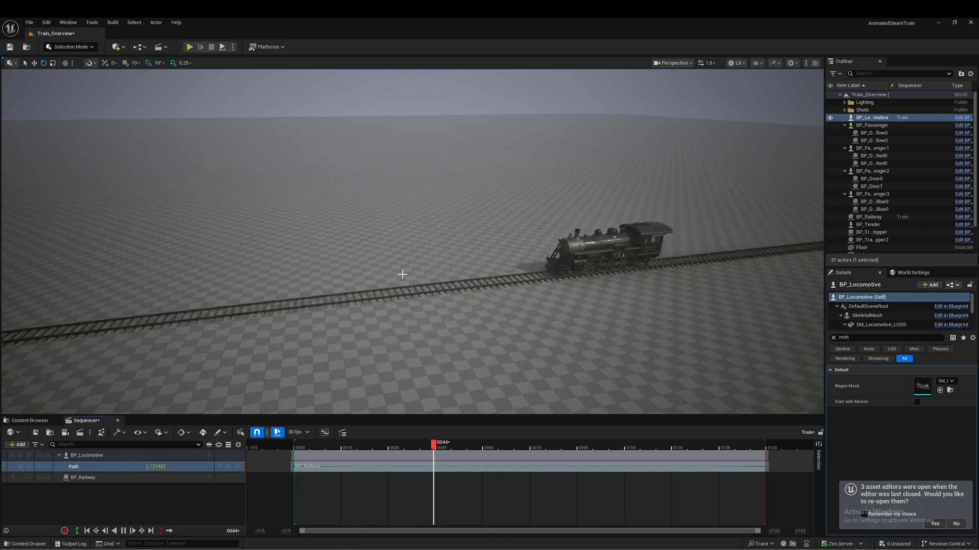
right_drag(402, 273, 204, 266)
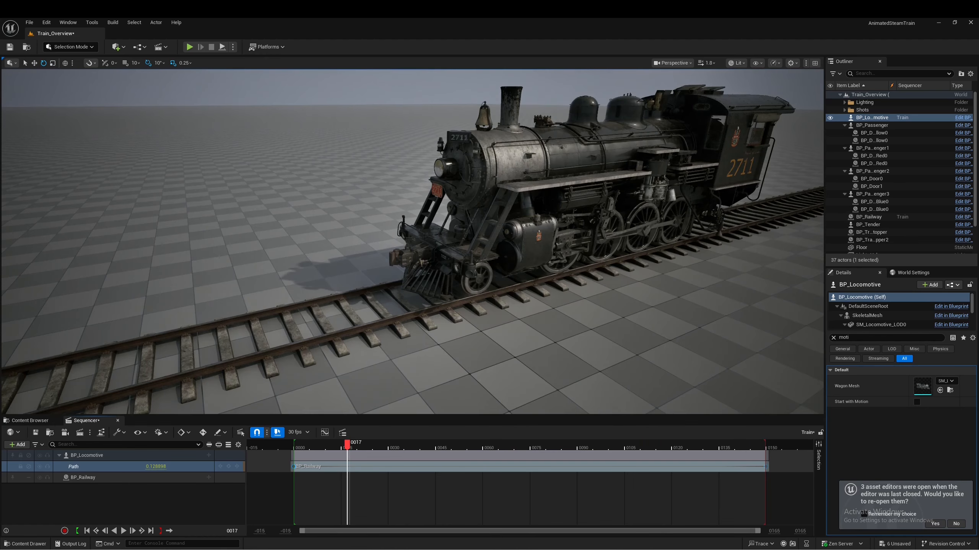
right_drag(412, 242, 232, 241)
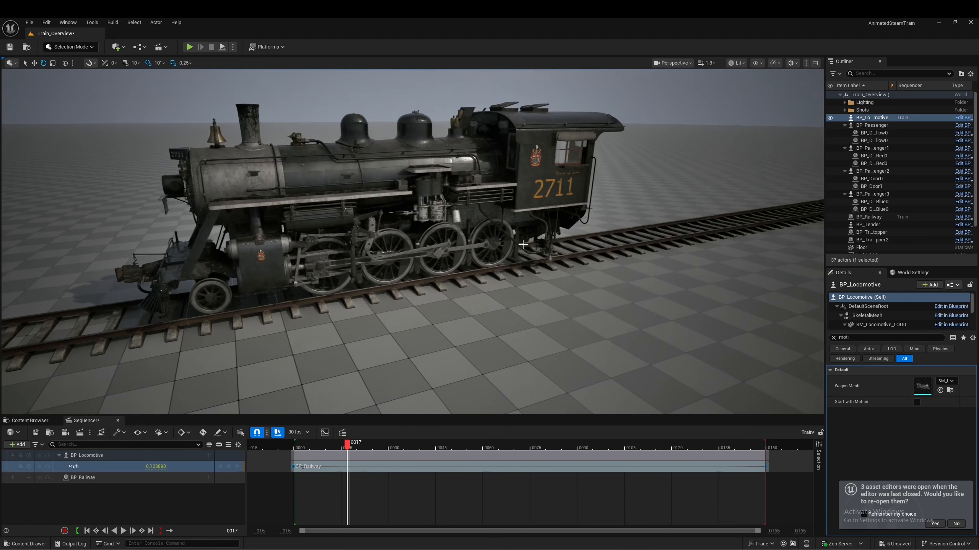
Step: Add the SkeletalMesh component track to BP_Locomotive and select it
click(209, 457)
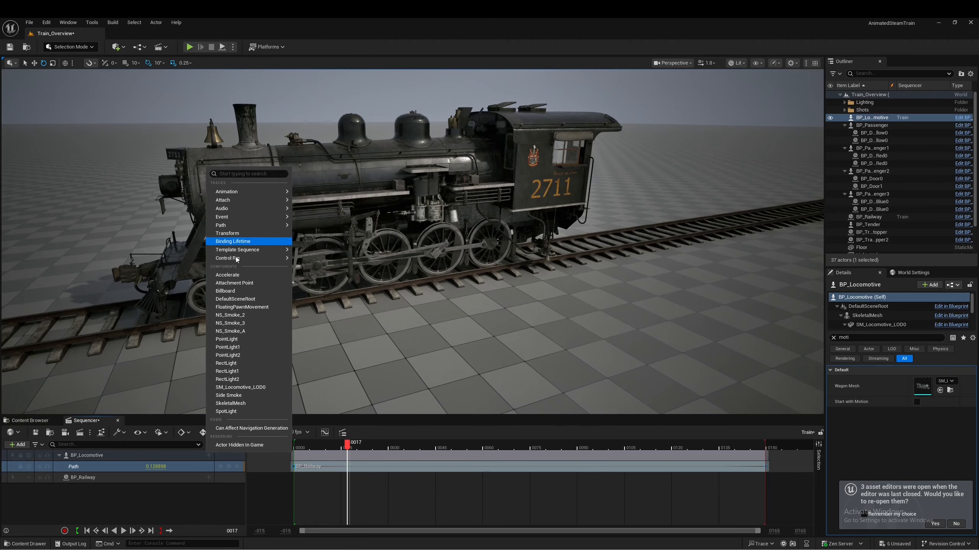
click(233, 403)
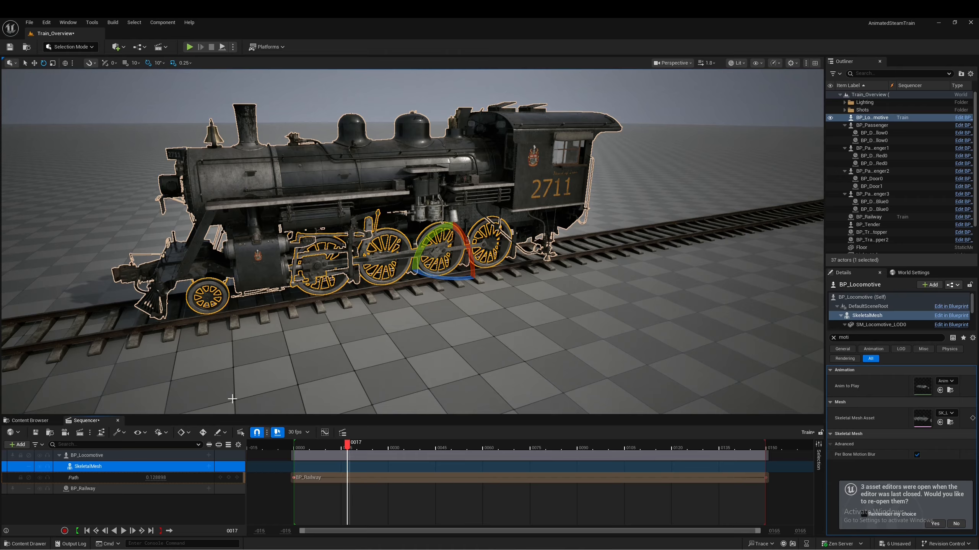
click(100, 468)
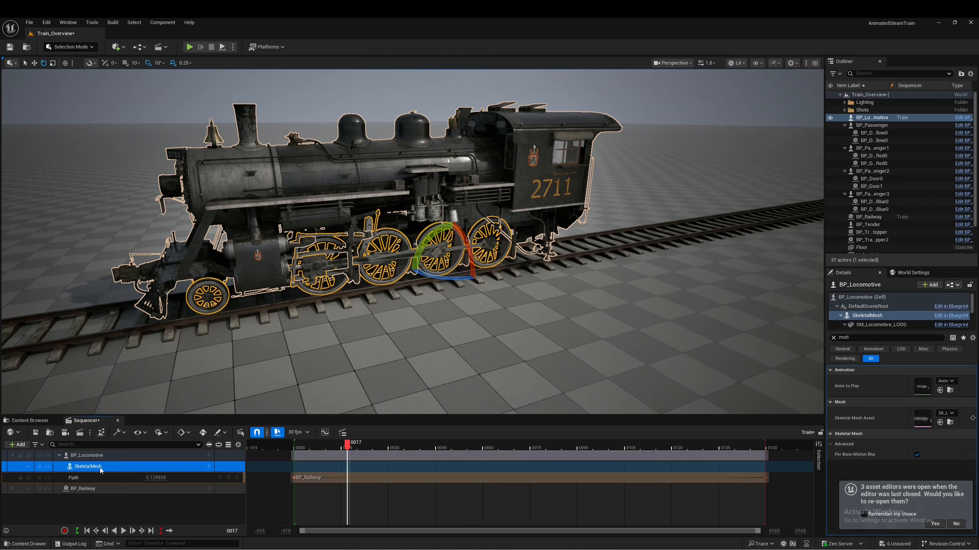
Step: Add the Anim_Locomotive_Forward animation to the locomotive's SkeletalMesh track and stretch its section across the whole sequence
click(208, 467)
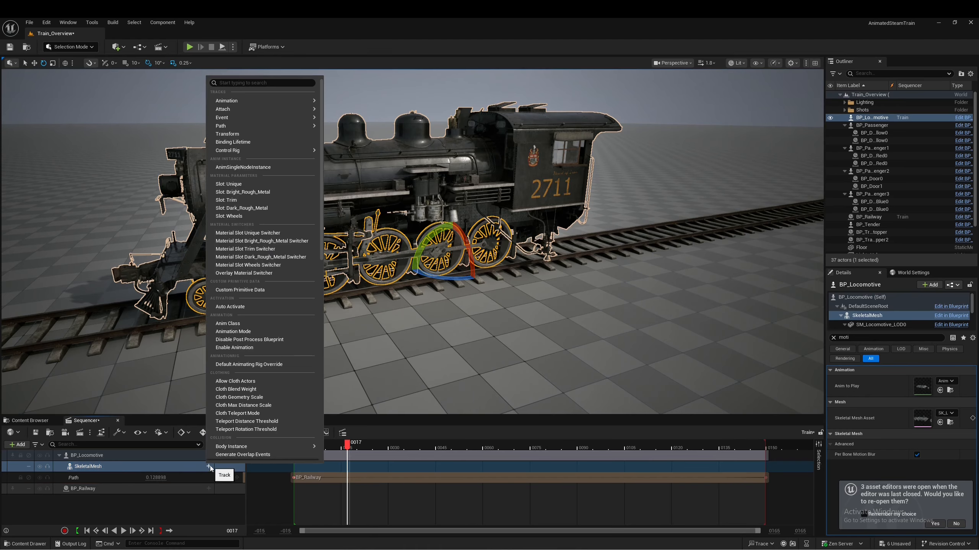
mouse_move(227, 102)
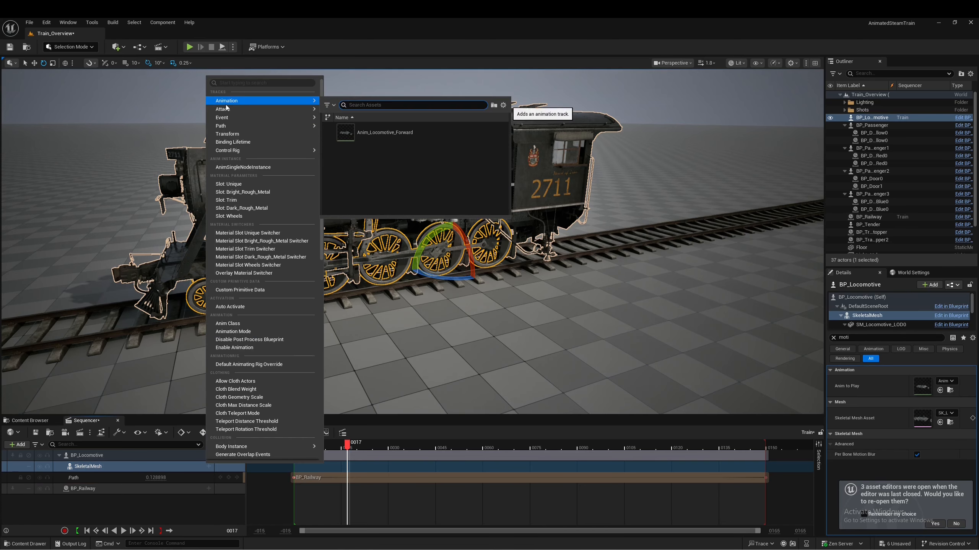
click(416, 135)
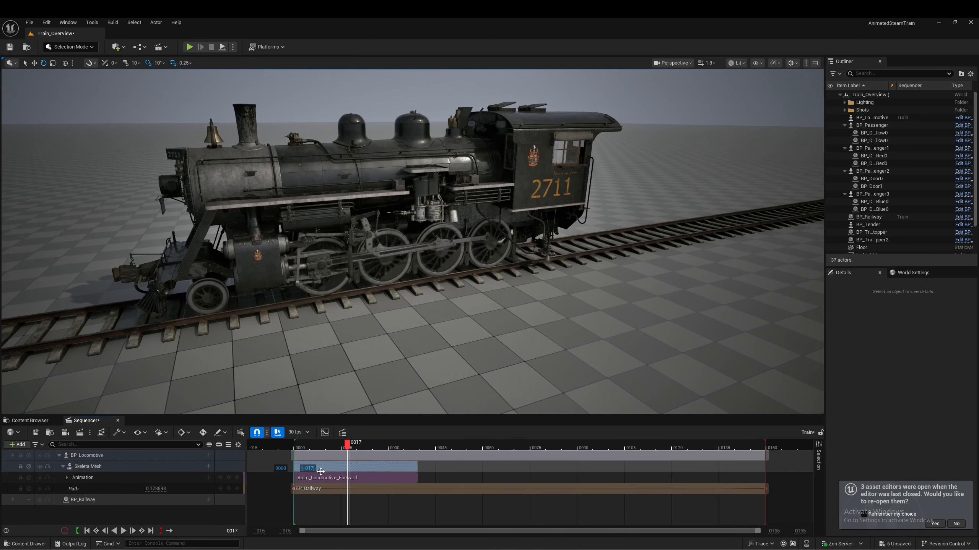
drag(321, 471, 317, 471)
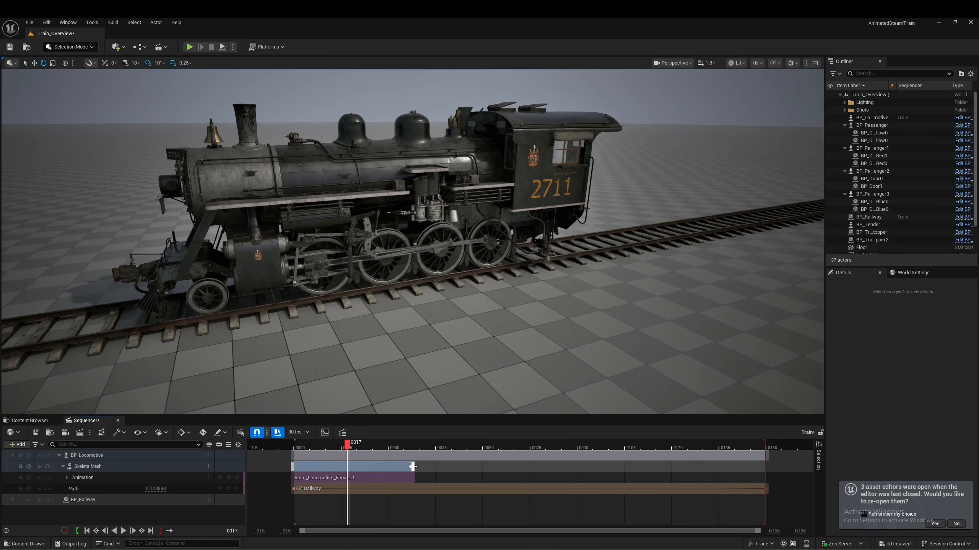
drag(413, 467, 768, 476)
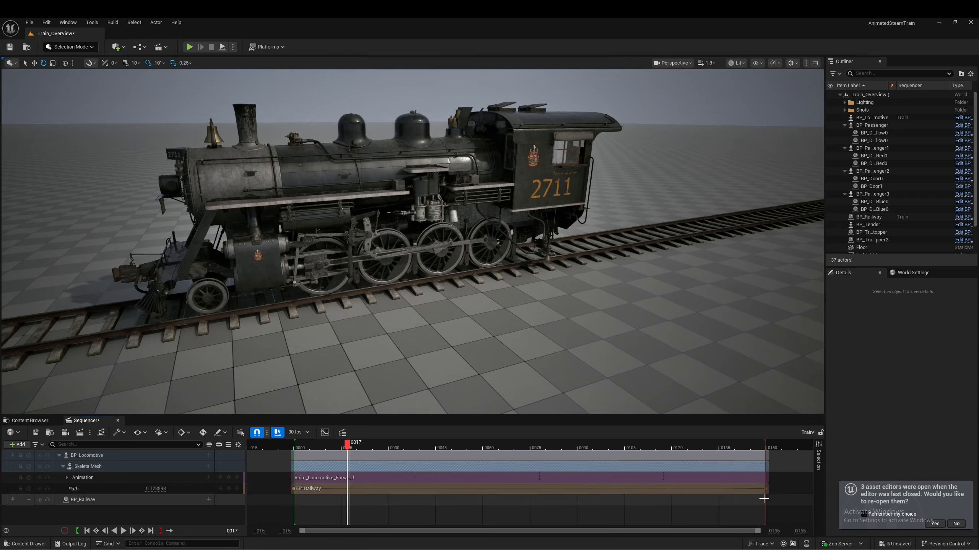
Step: Return to frame 0 and change the animation section's Play Rate from a fixed rate to a Play Rate Curve
drag(347, 448, 297, 454)
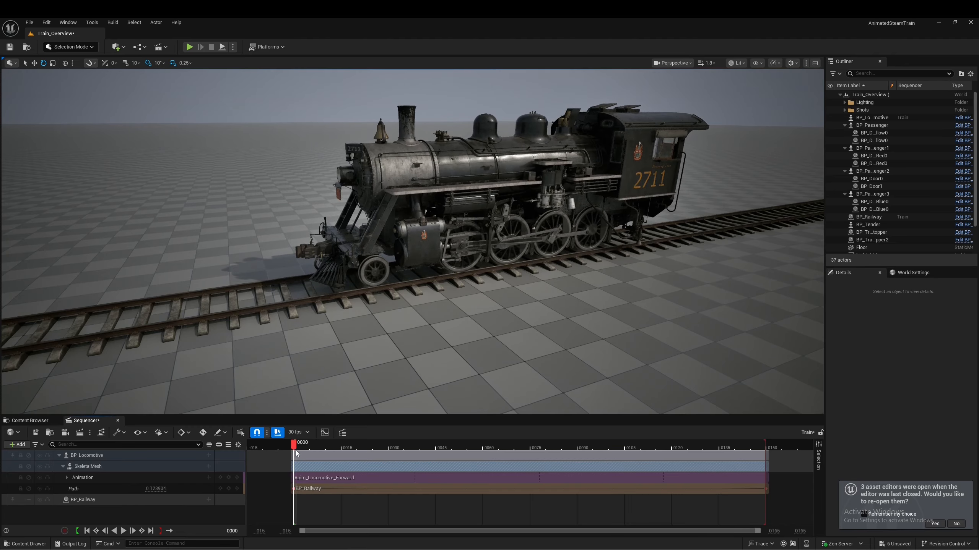
click(67, 477)
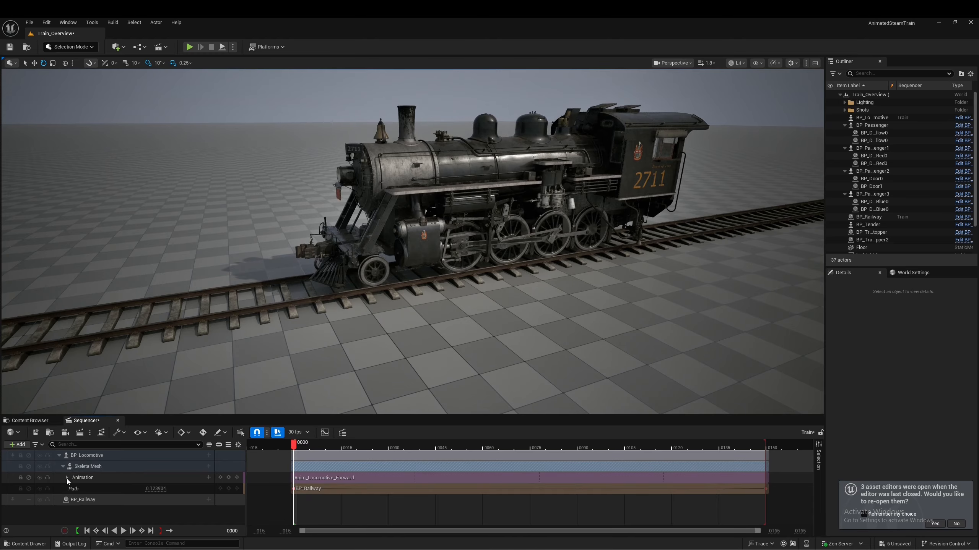
right_click(66, 479)
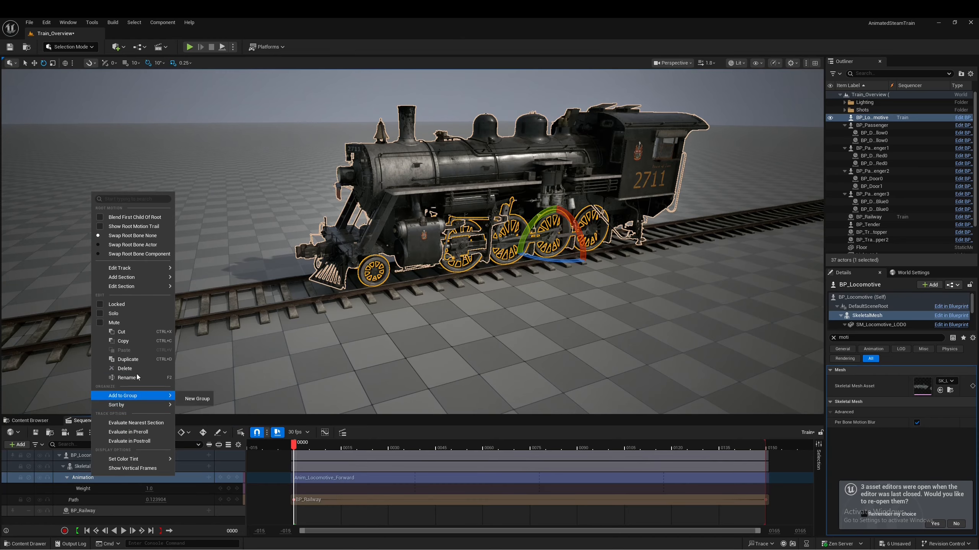
mouse_move(140, 287)
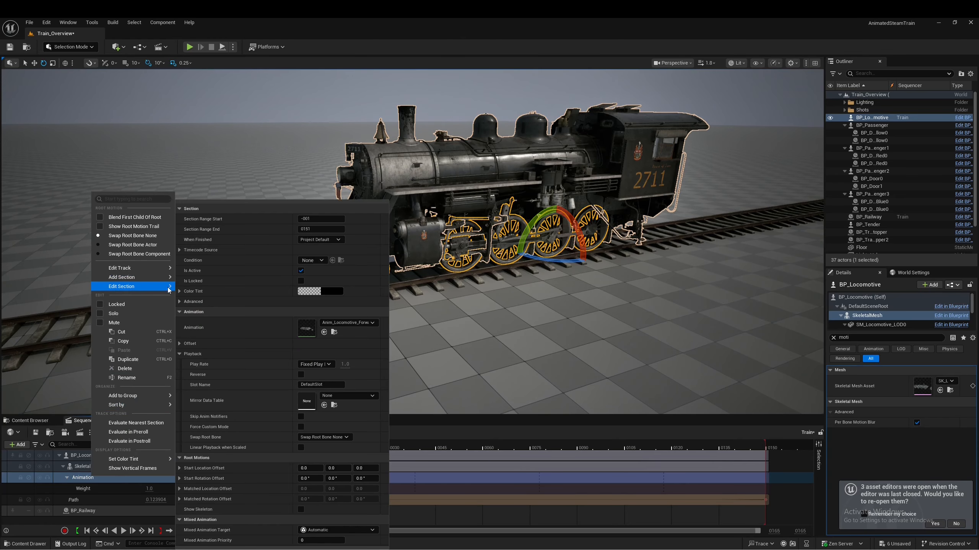
click(186, 354)
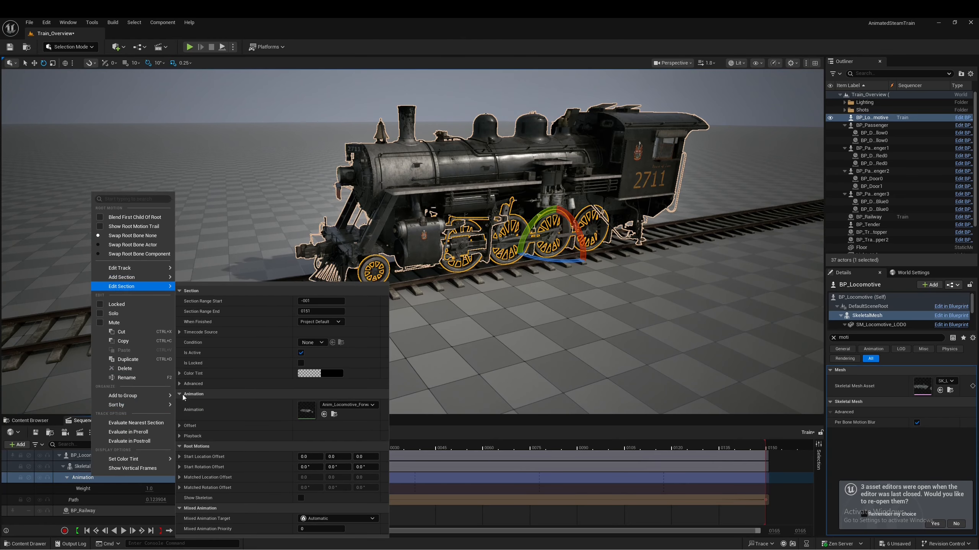
click(186, 436)
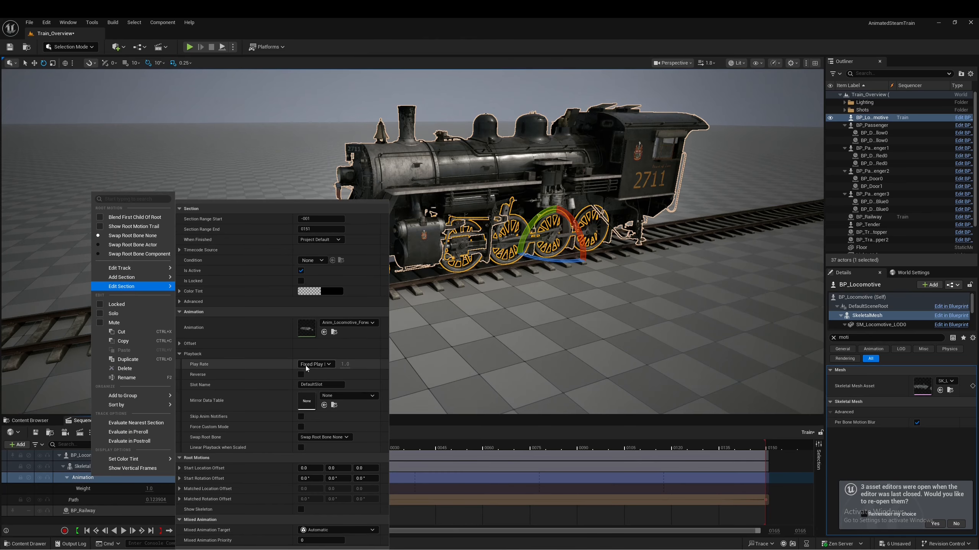
click(330, 366)
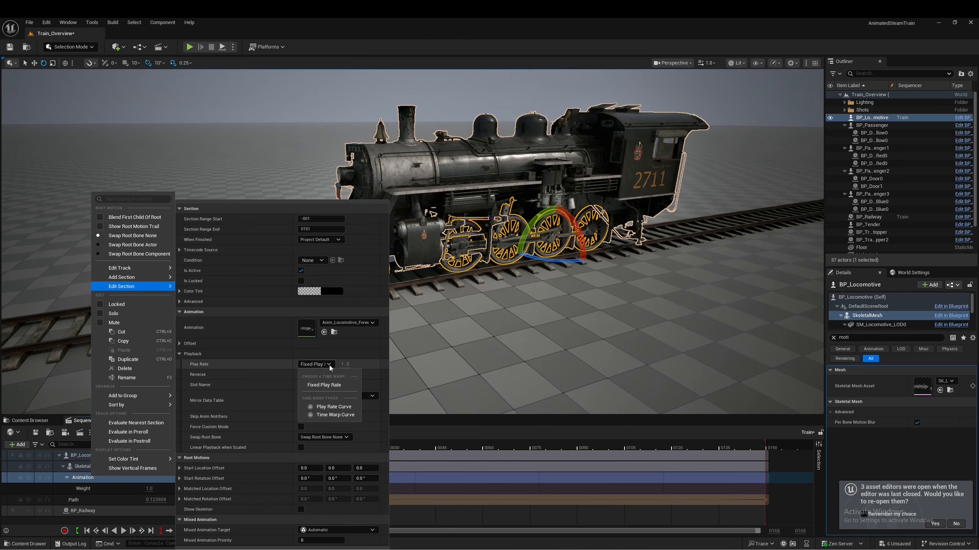
click(334, 407)
Step: Key the animation's Play Rate at 0 on frame 0 and at 0.5 on frame 30
click(89, 483)
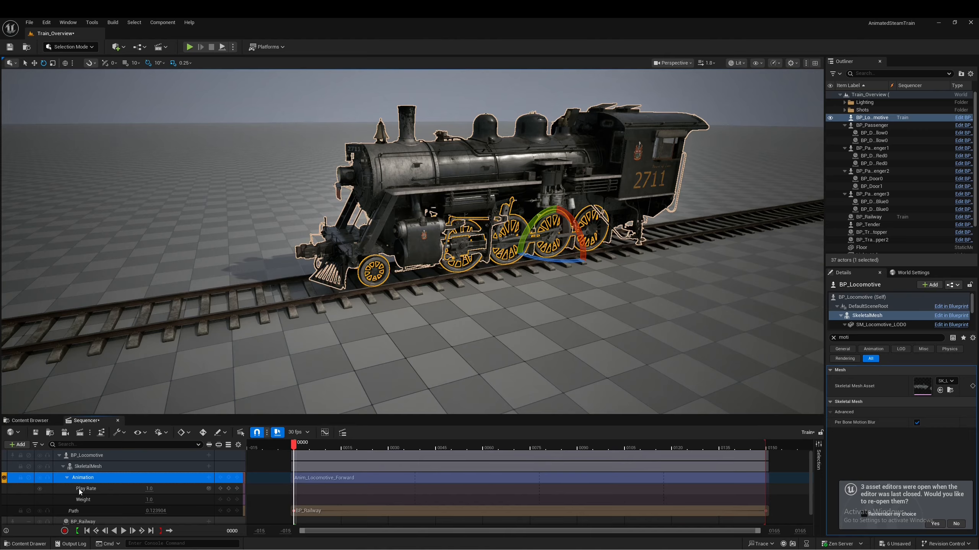
click(229, 489)
drag(148, 489, 127, 489)
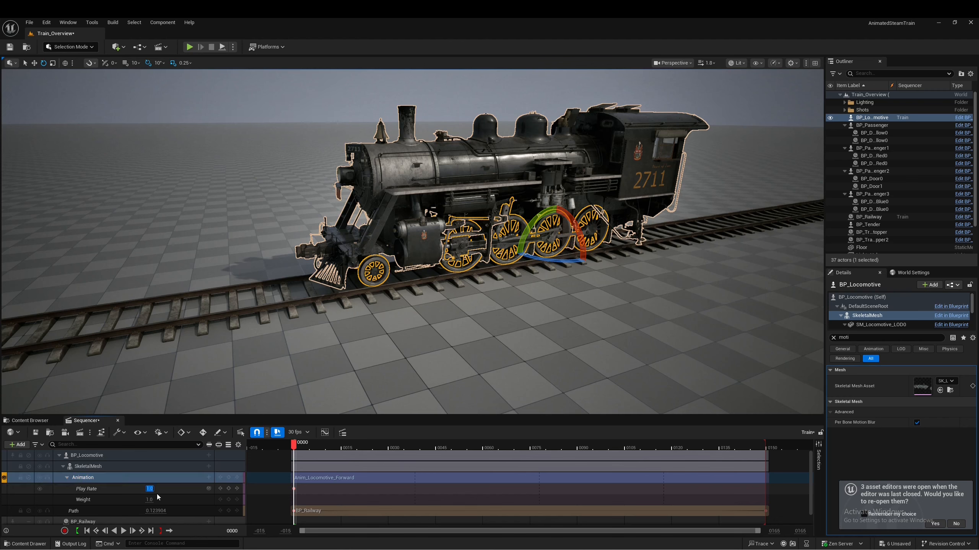
click(306, 449)
drag(305, 449, 389, 453)
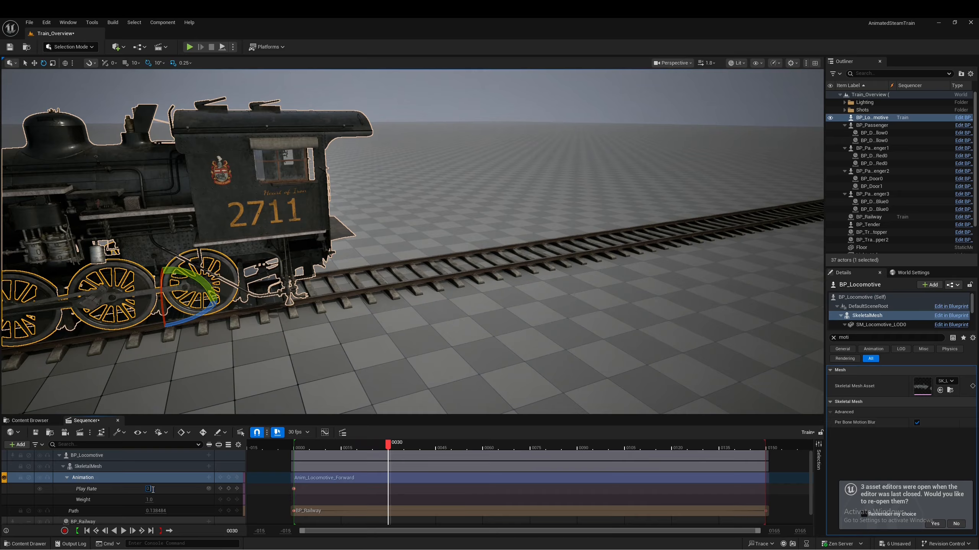
text(.5)
key(Return)
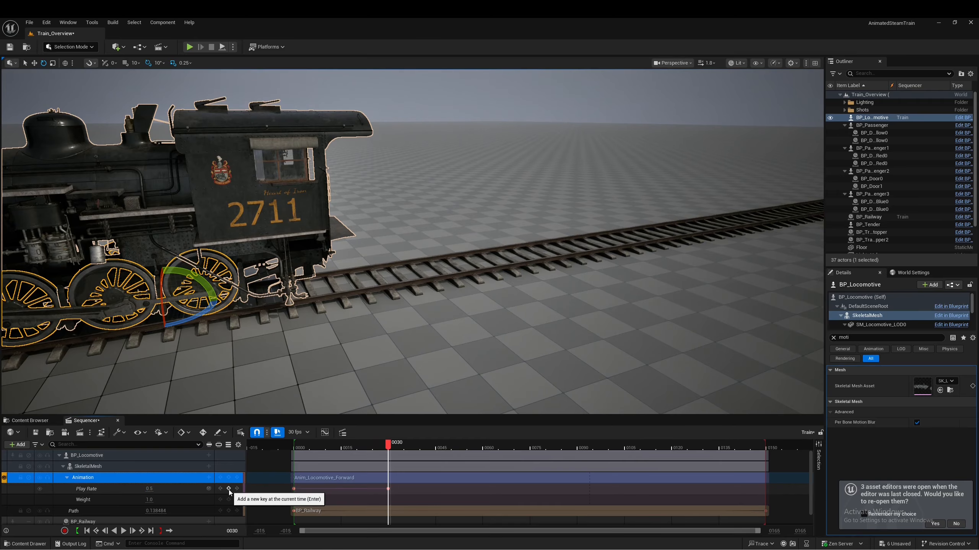
Step: Key the animation's Play Rate at 1.0 on about frame 50 and again on frame 103
click(398, 473)
drag(388, 451, 524, 459)
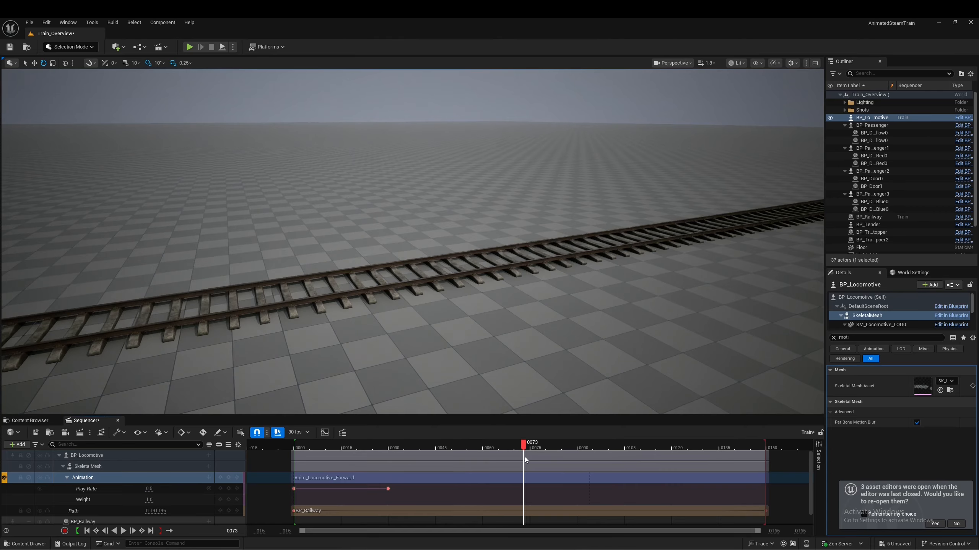
right_drag(446, 331, 332, 313)
drag(532, 450, 619, 465)
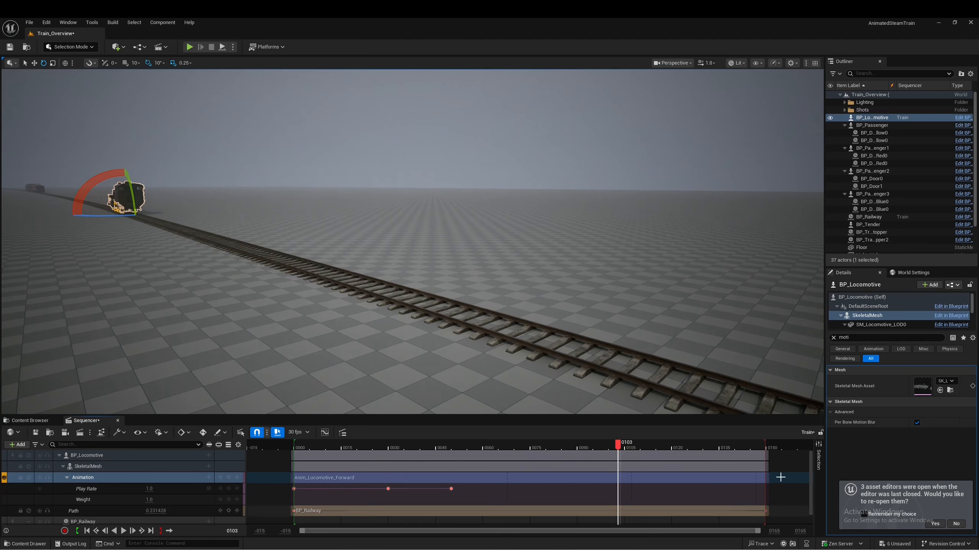
click(229, 489)
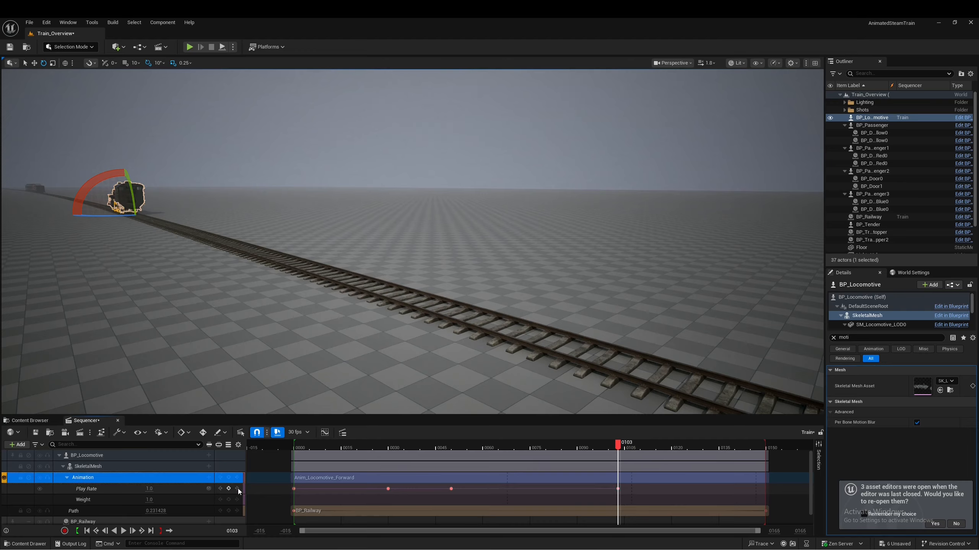
Step: Key the animation's Play Rate at 0.5 on frame 124 and add a closing Play Rate key on frame 150
drag(622, 449, 685, 449)
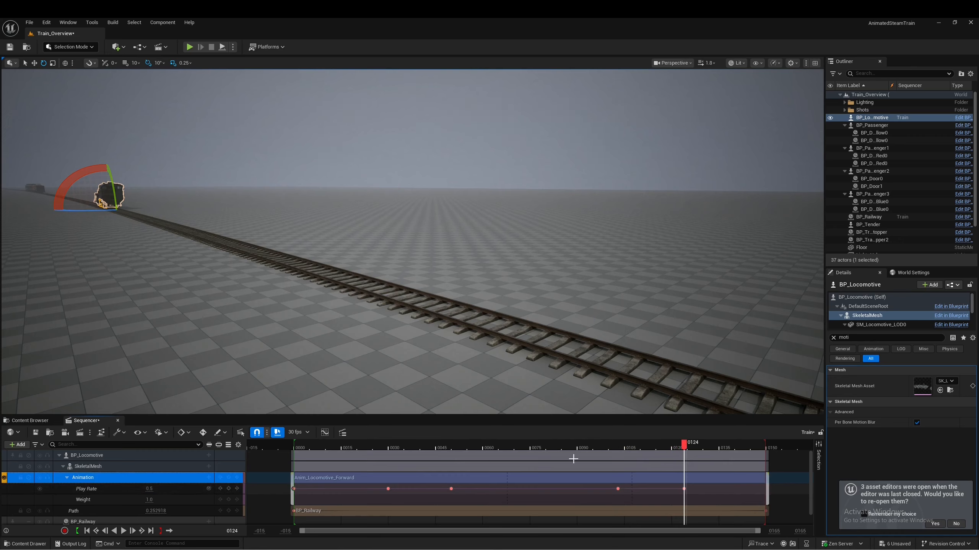
drag(684, 444, 768, 455)
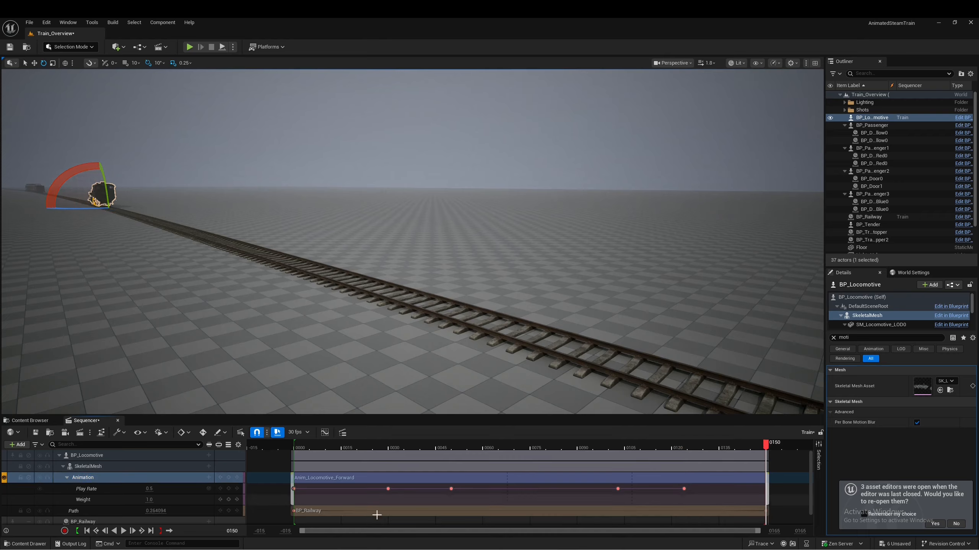
click(228, 489)
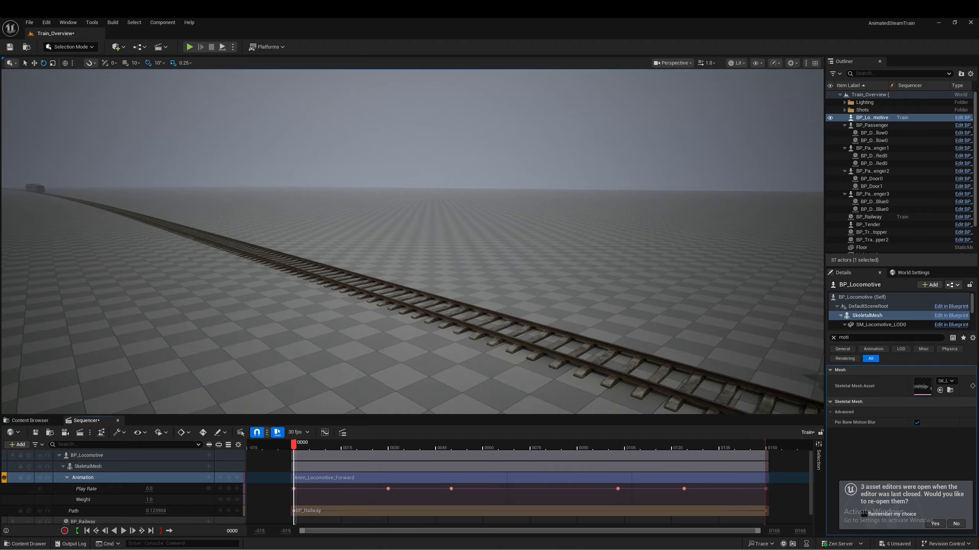
Step: Play the sequence from the start and examine how the locomotive's wheels turn up close
click(292, 449)
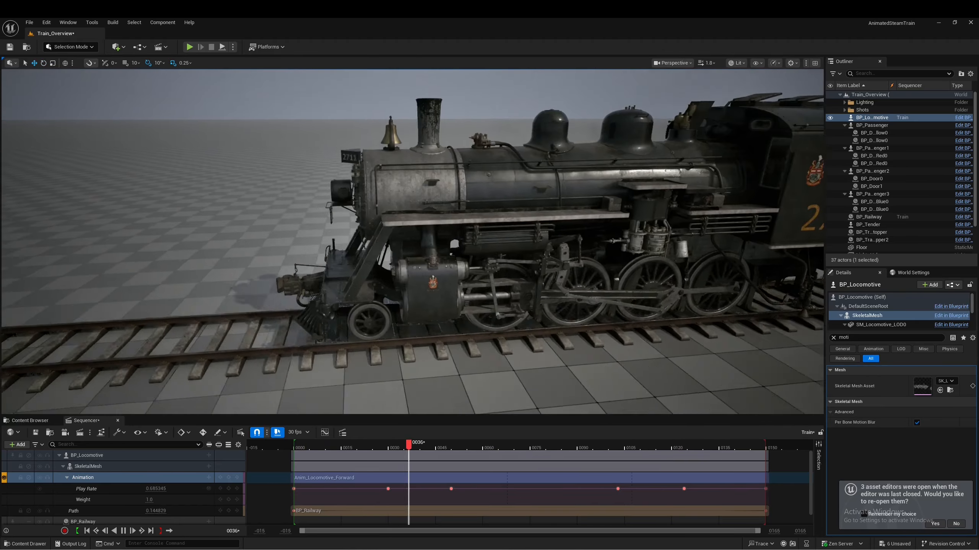
click(297, 447)
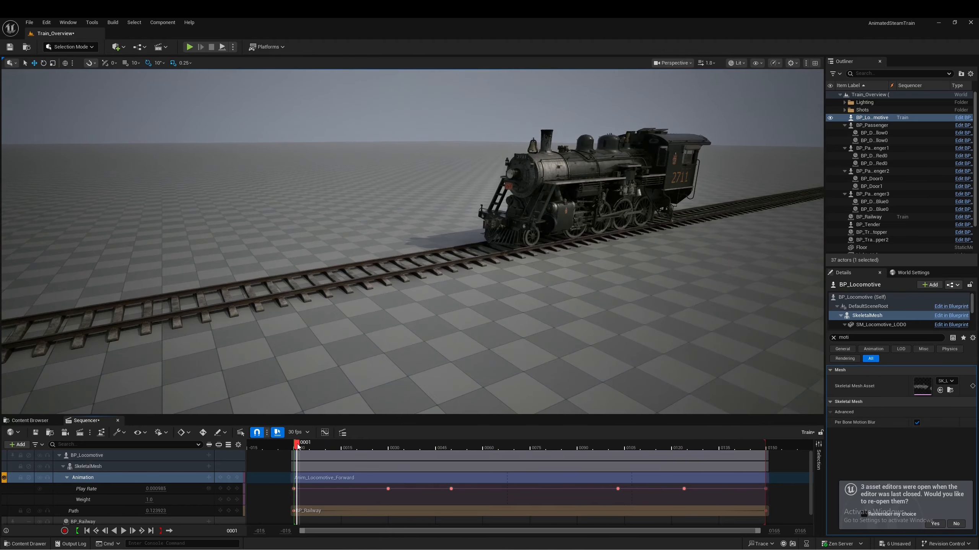
key(w)
right_drag(412, 242, 389, 261)
scroll(451, 247, down, 3)
key(w)
Step: Retime the four middle Play Rate keys to about frames 6, 15, 133 and 145, and replay the sequence from frame 0
drag(388, 489, 347, 489)
drag(298, 447, 345, 453)
drag(347, 489, 339, 487)
drag(327, 452, 618, 487)
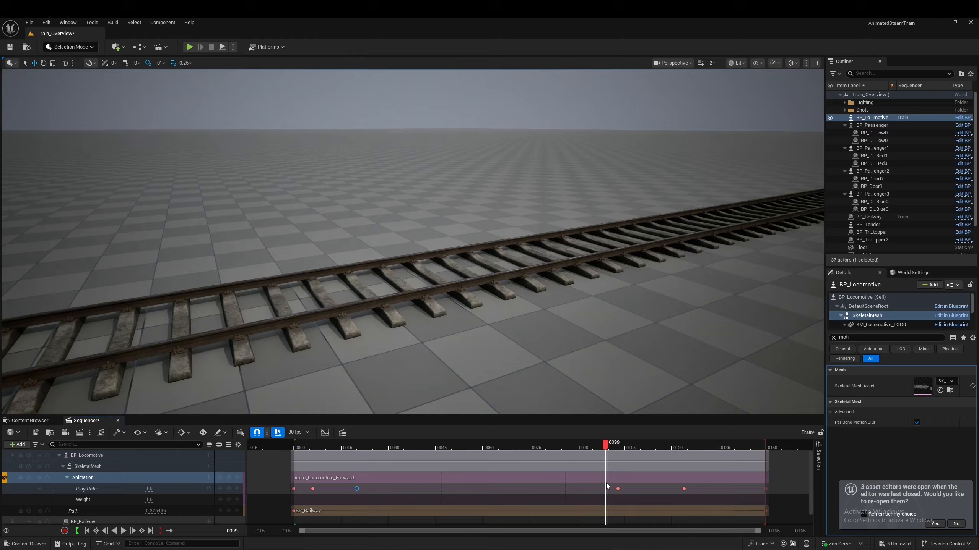
drag(684, 489, 749, 489)
drag(618, 489, 712, 489)
drag(395, 448, 341, 489)
drag(339, 448, 294, 454)
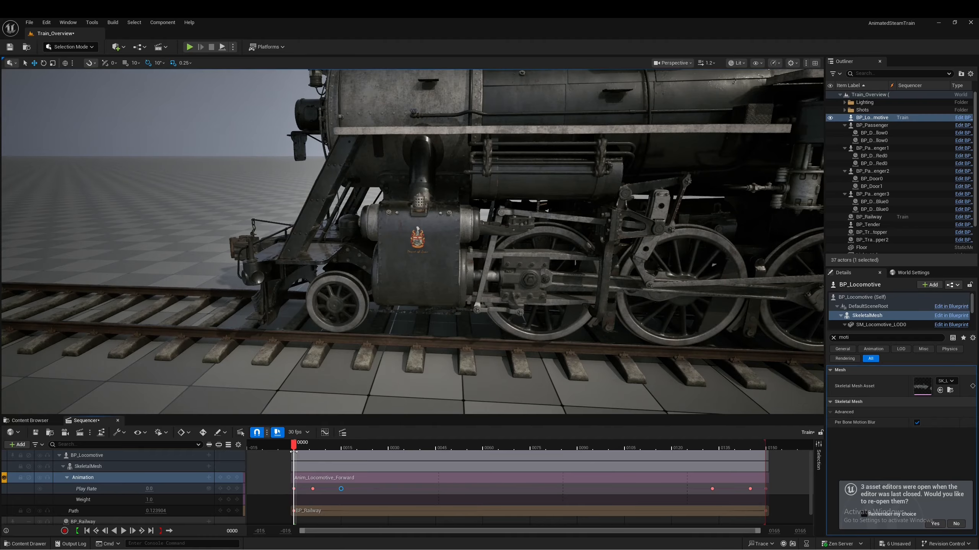
key(space)
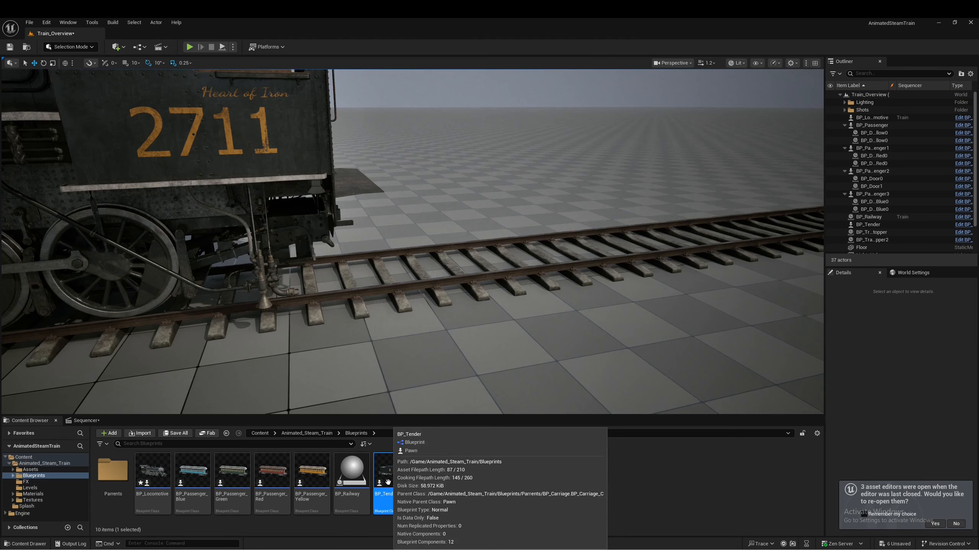
Step: Place a BP_Tender on the railway behind the locomotive and add that new tender to the Train sequence
drag(391, 472, 395, 263)
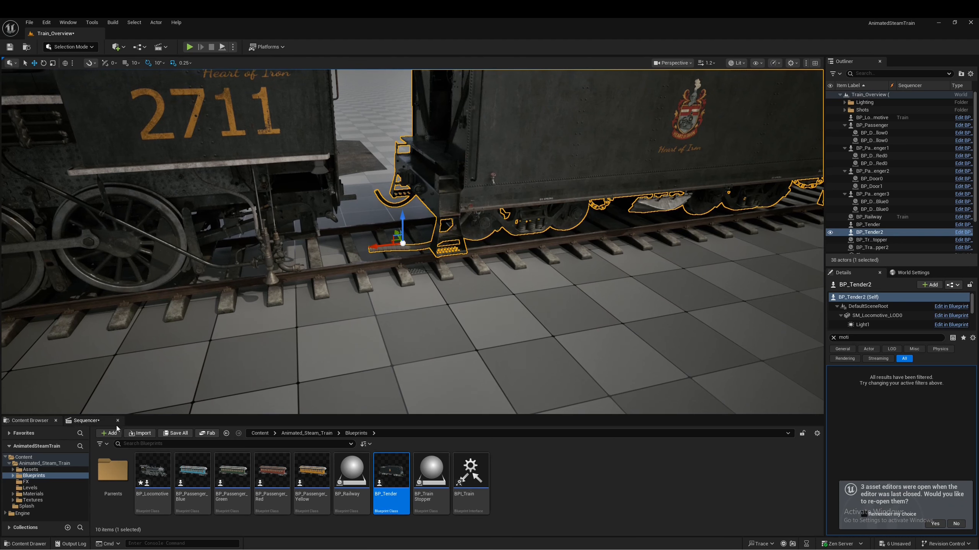
click(88, 421)
drag(856, 233, 703, 283)
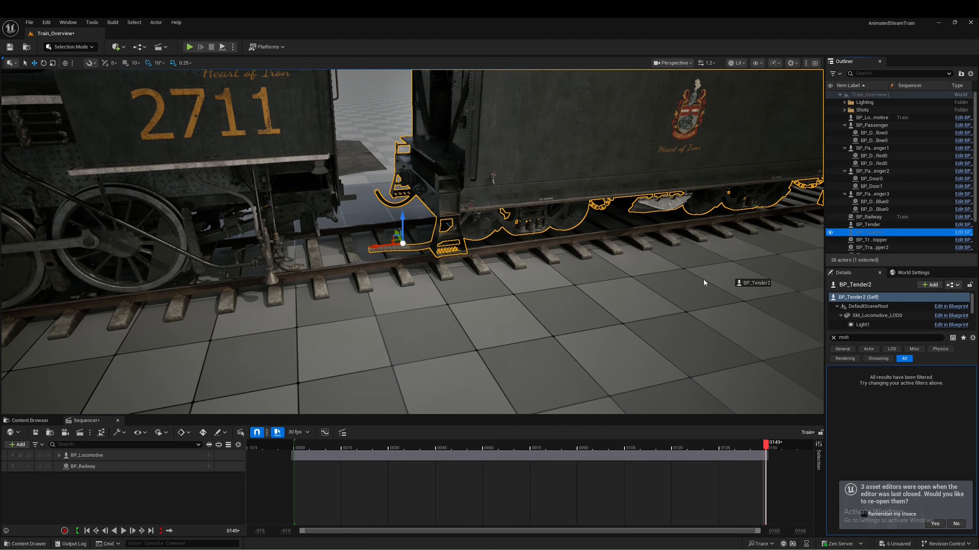
drag(116, 491, 119, 495)
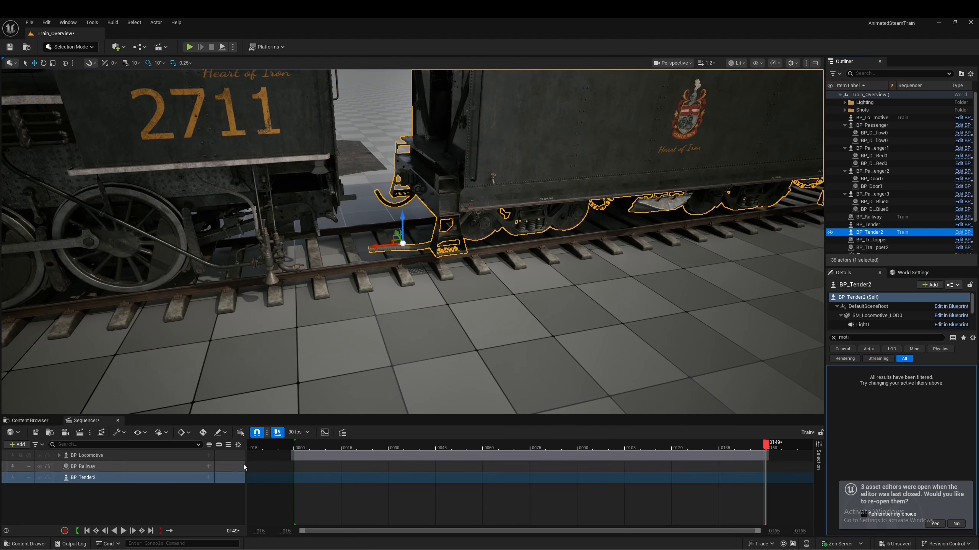
Step: Add a Path track to the new tender, bound to BP_Railway
click(209, 478)
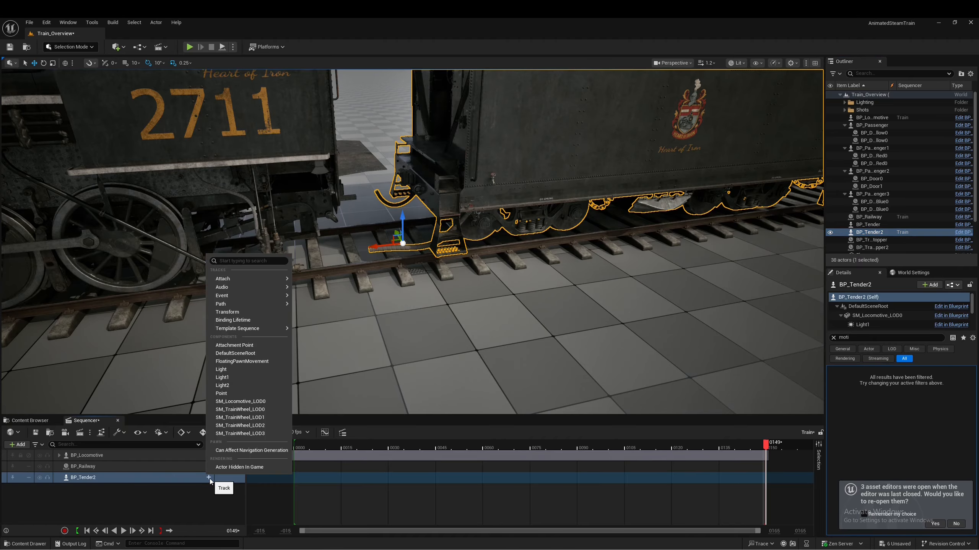
mouse_move(218, 305)
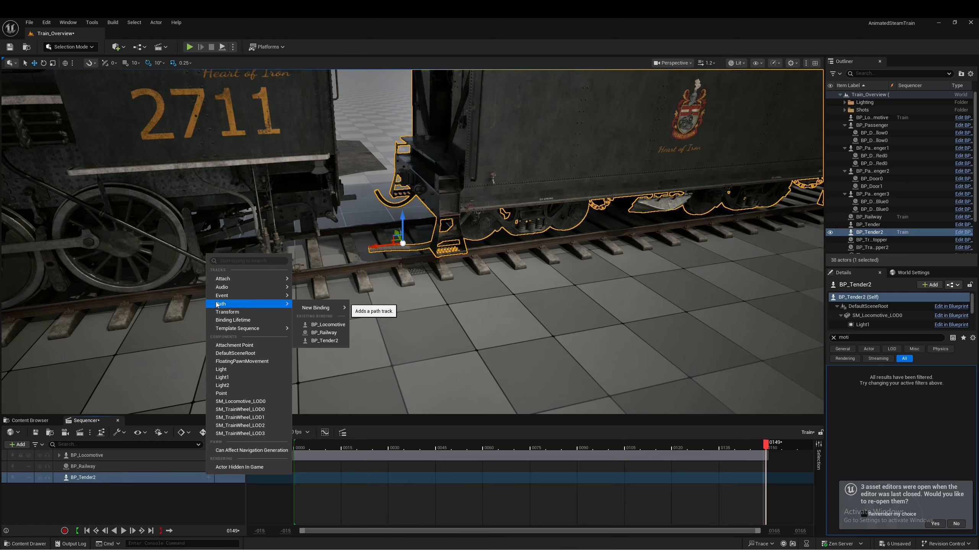
click(330, 336)
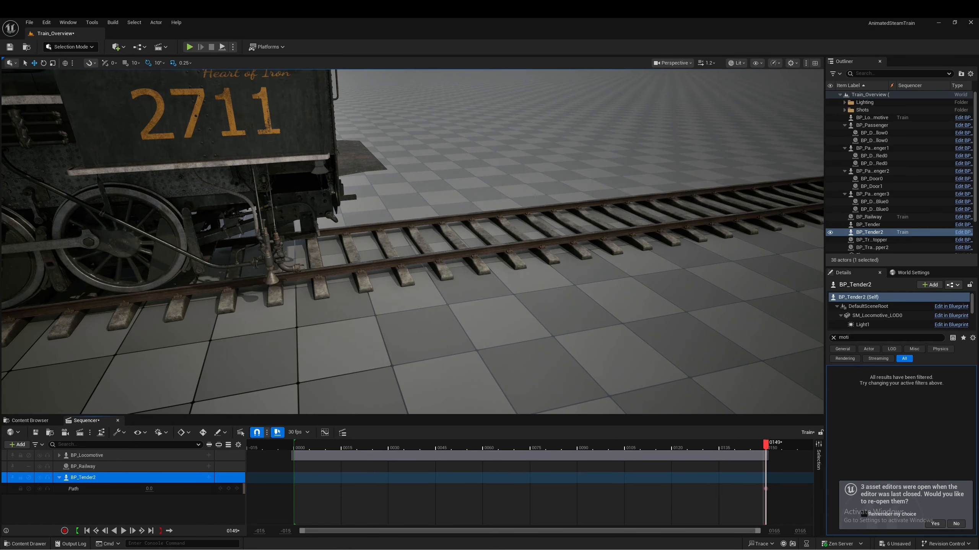
Step: Set the Front Axis of the new tender's Path section to -X
right_drag(412, 241, 557, 140)
key(e)
scroll(515, 208, up, 2)
key(w)
scroll(555, 156, up, 8)
right_click(74, 489)
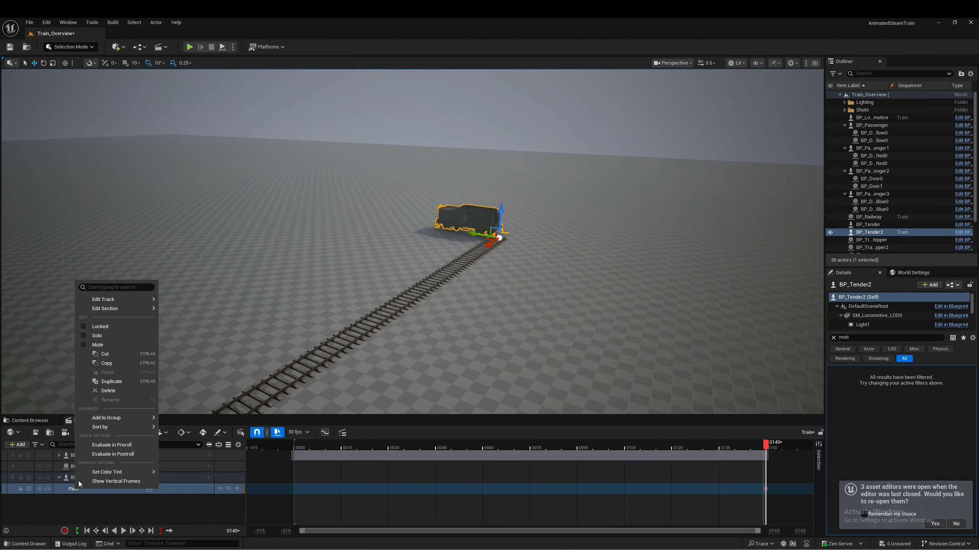
mouse_move(98, 311)
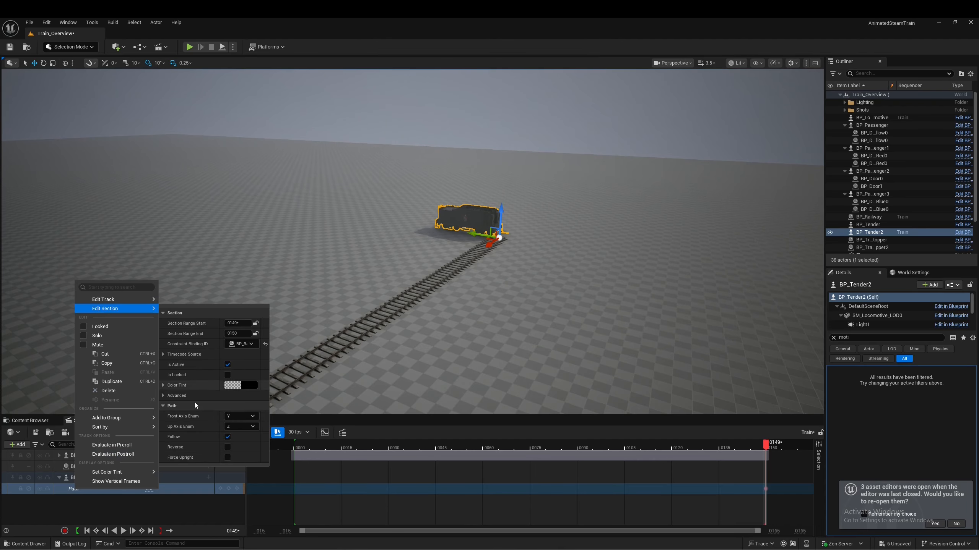
click(243, 418)
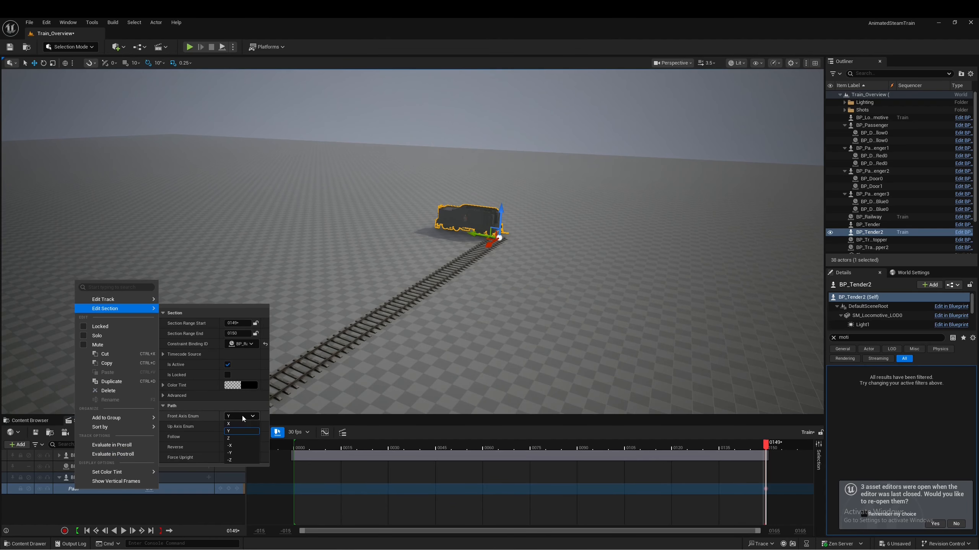
click(240, 447)
Step: Reveal the locomotive's tracks in Sequencer, collapse its Animation track, and return to frame 0
right_drag(385, 270, 268, 254)
scroll(285, 297, down, 2)
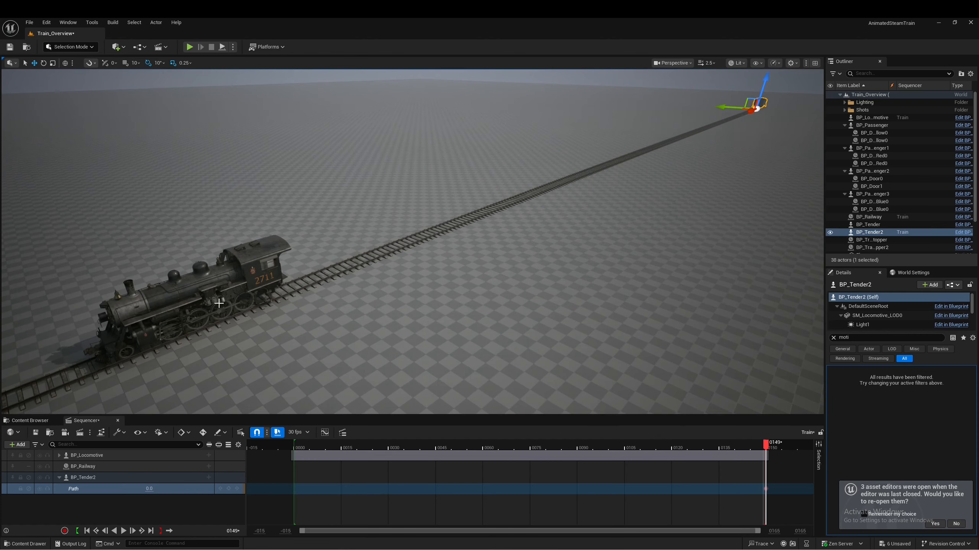
click(59, 455)
click(288, 446)
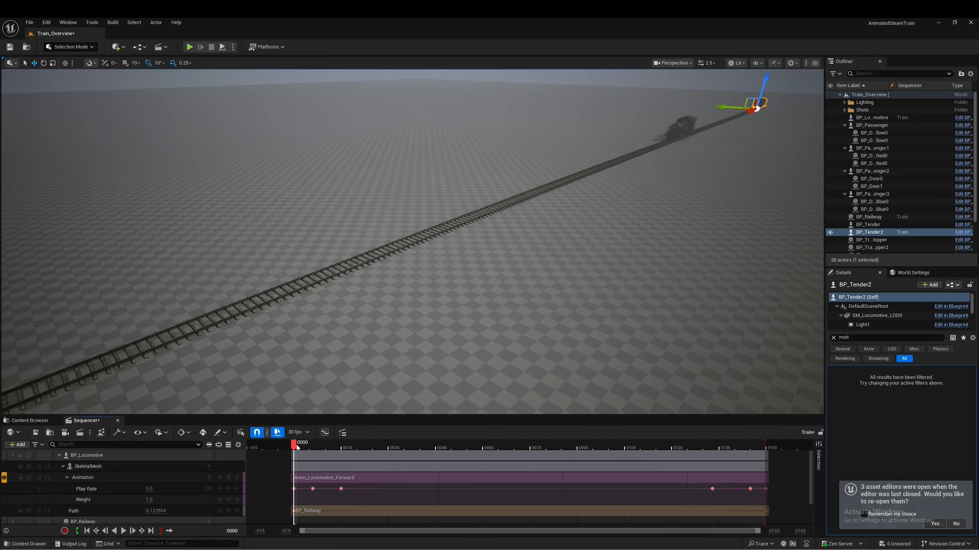
right_drag(308, 309, 362, 255)
key(w)
scroll(76, 469, down, 2)
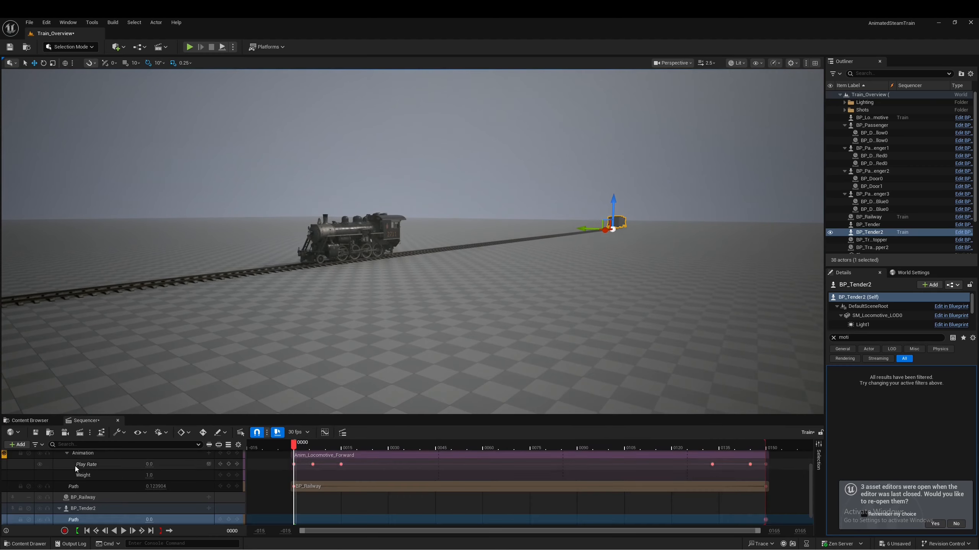
scroll(75, 466, up, 2)
click(67, 466)
click(291, 448)
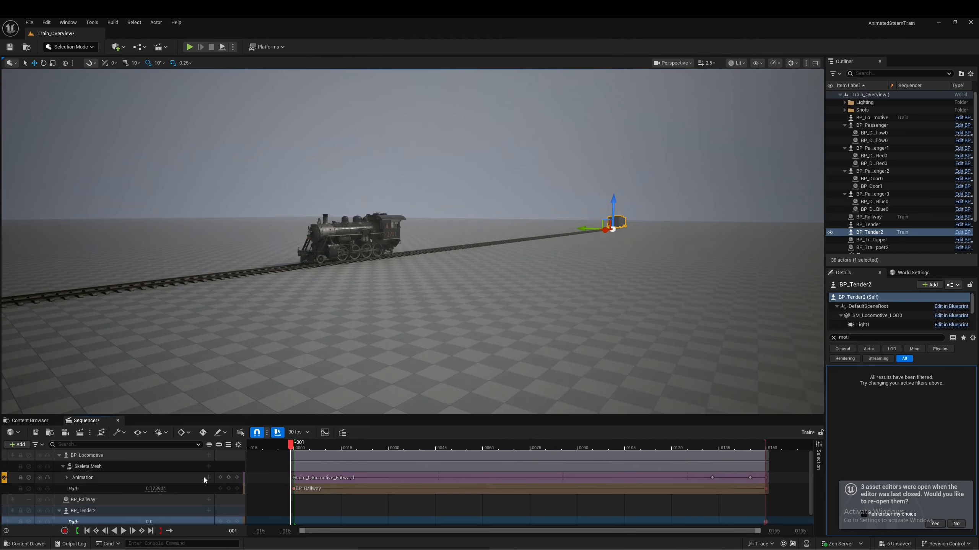
click(294, 448)
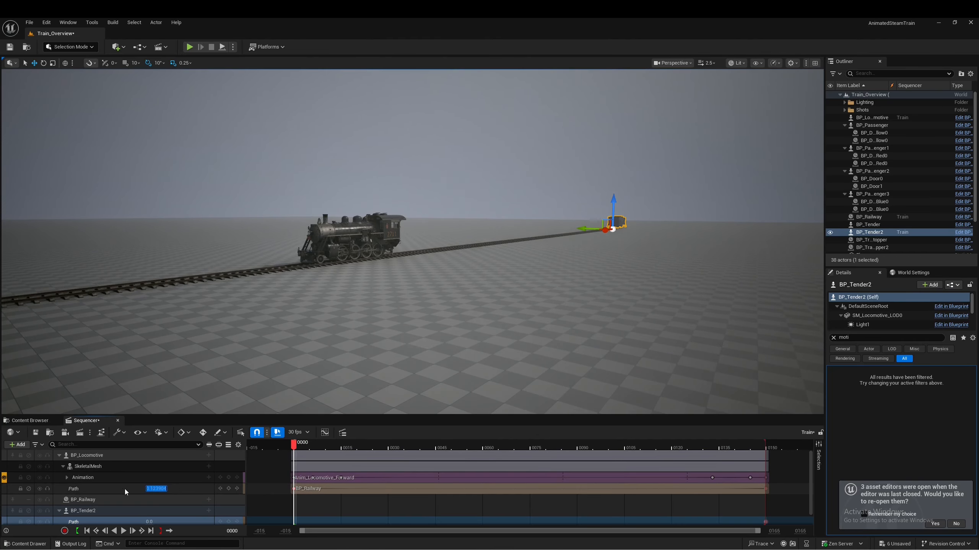
Step: Give the tender's Path track the locomotive's frame 0 value, 0.123904
click(131, 520)
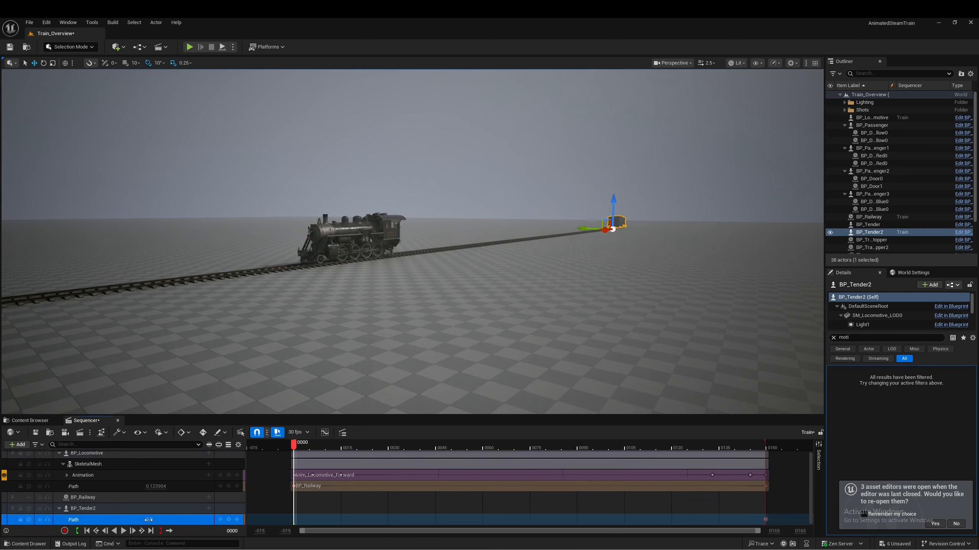
click(150, 519)
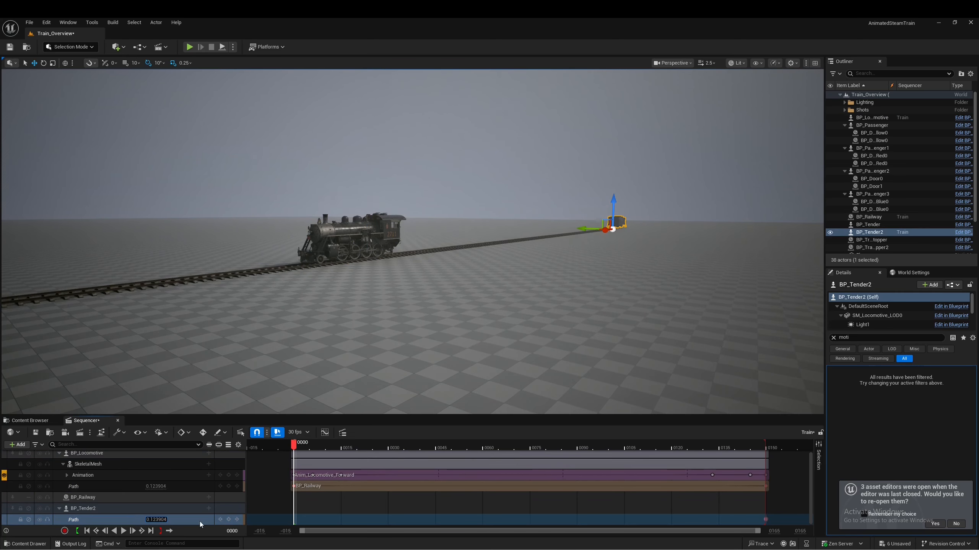
text(0.123904)
key(Return)
Step: Try tender Path values of 0.12 and 0.115 at frame 0 to back it out of the locomotive, and return to 0.12
key(w)
right_drag(352, 363, 331, 379)
scroll(351, 363, down, 2)
key(w)
scroll(351, 363, down, 1)
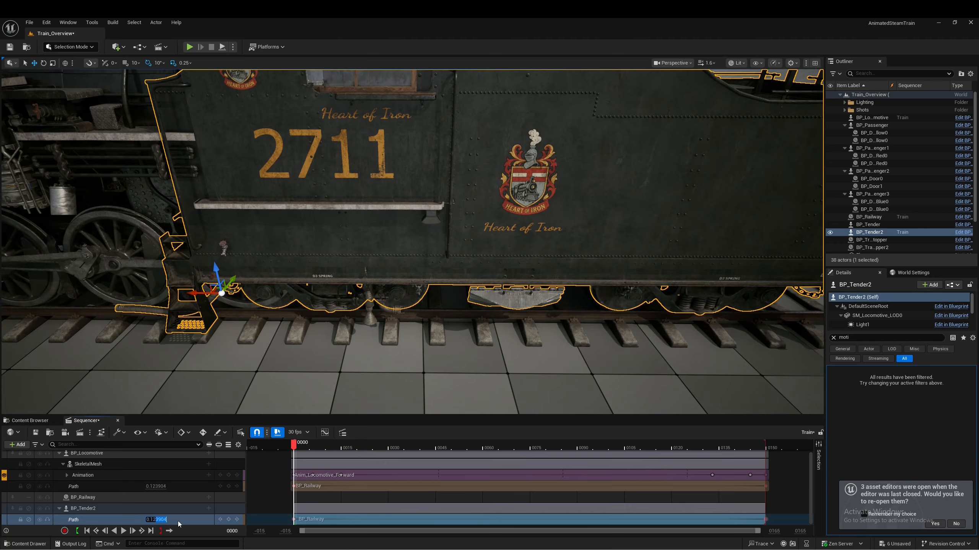
key(BackSpace)
key(Return)
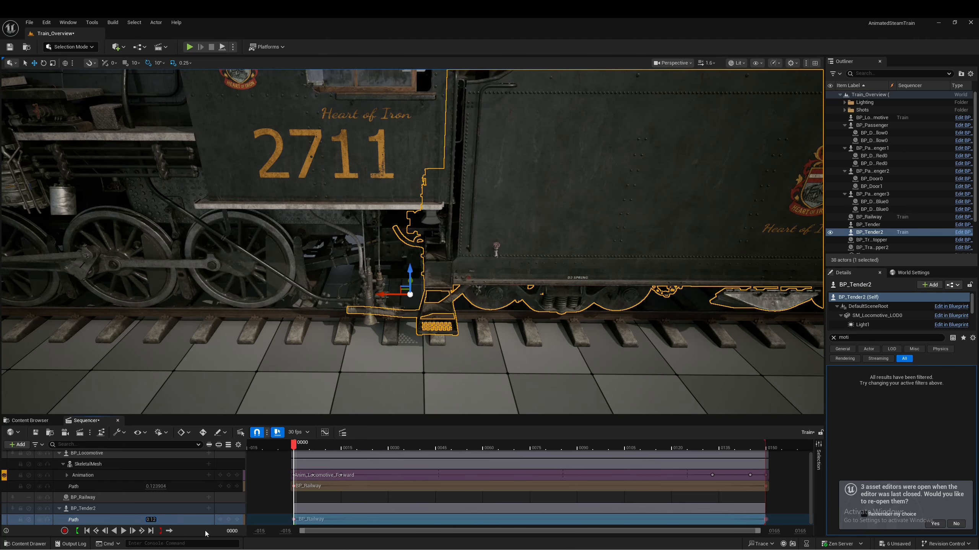
key(Return)
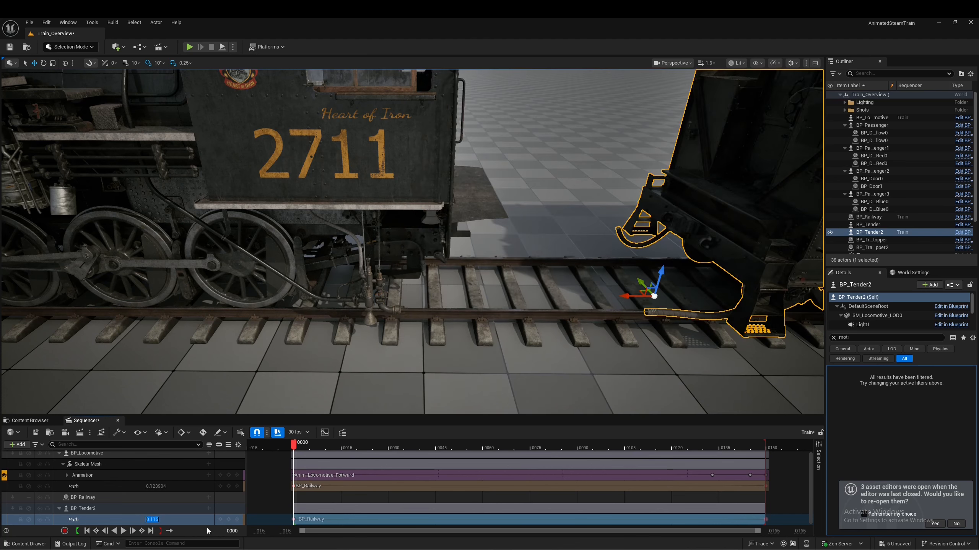
text(0.12)
key(Return)
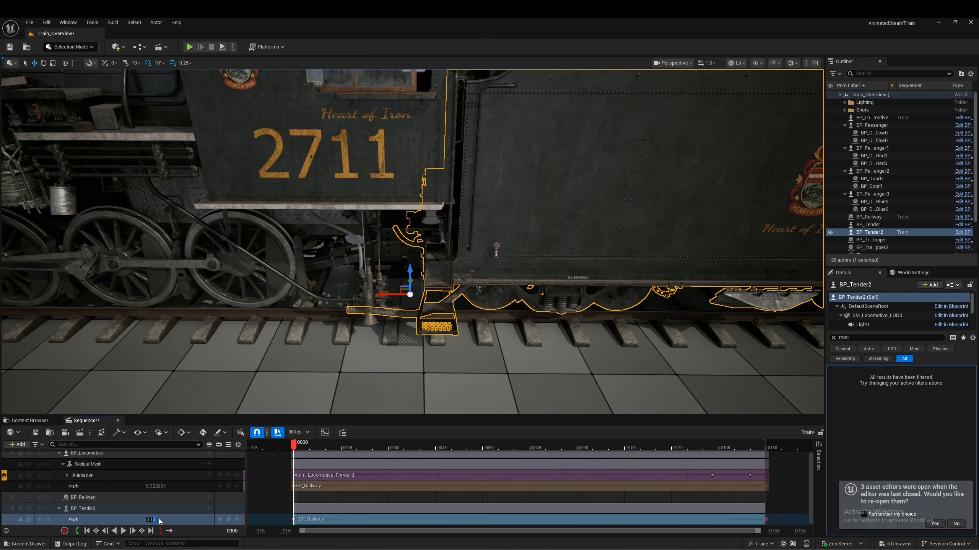
Step: Fine-tune the tender's frame 0 Path value through 0.118 and 0.119 to 0.1192 so it couples behind the locomotive
text(0.118)
key(Return)
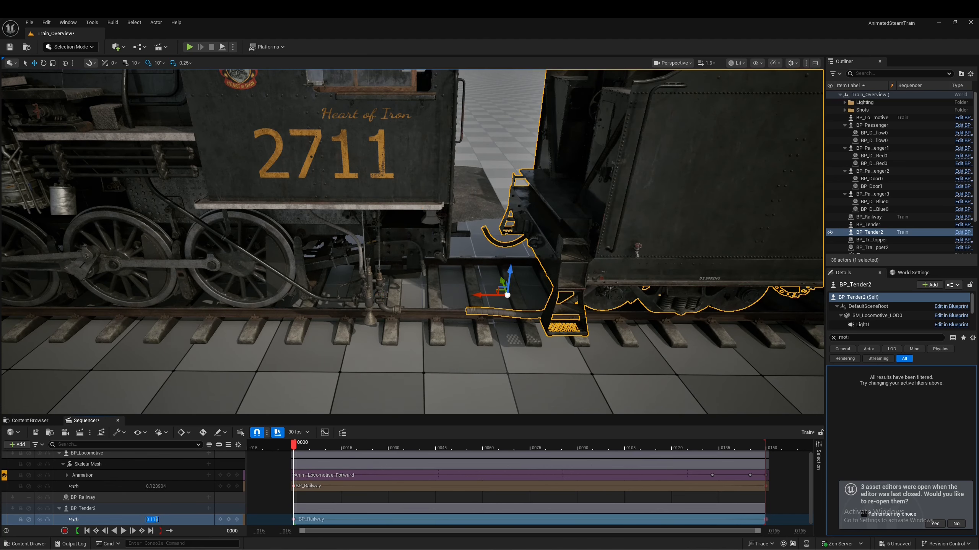
text(0.119)
key(Return)
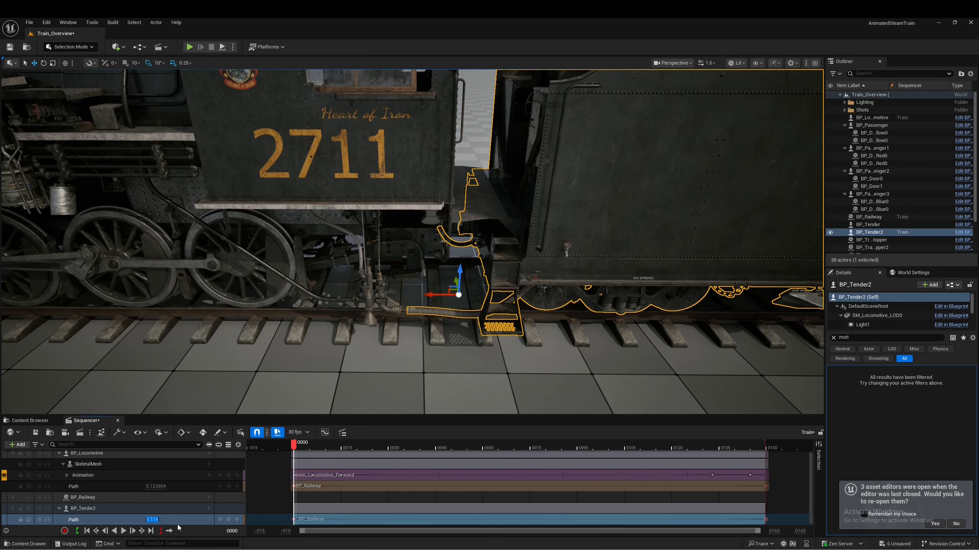
text(0.1192)
key(Return)
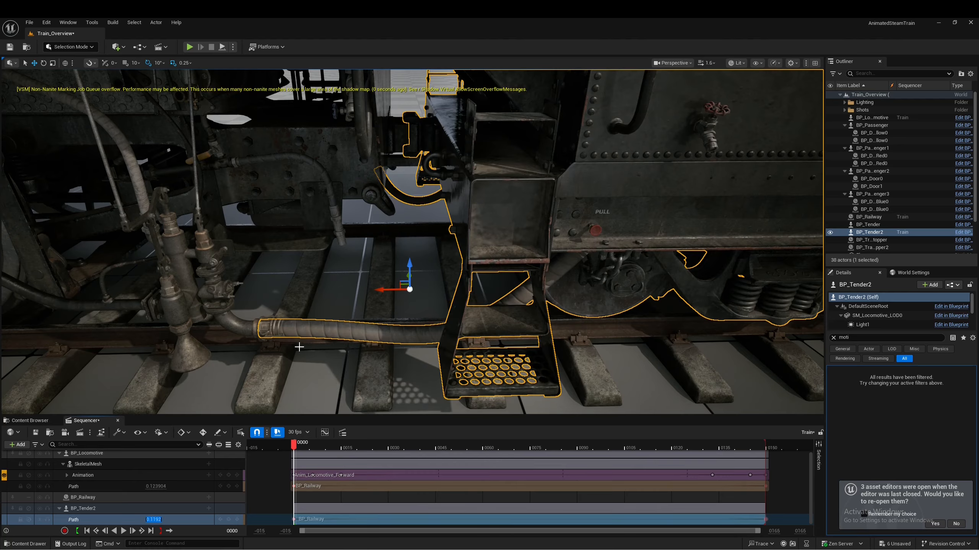
Step: In Calculator, subtract the tender's frame 0 Path value 0.1192 from the locomotive's 0.123904 to get their offset
click(171, 520)
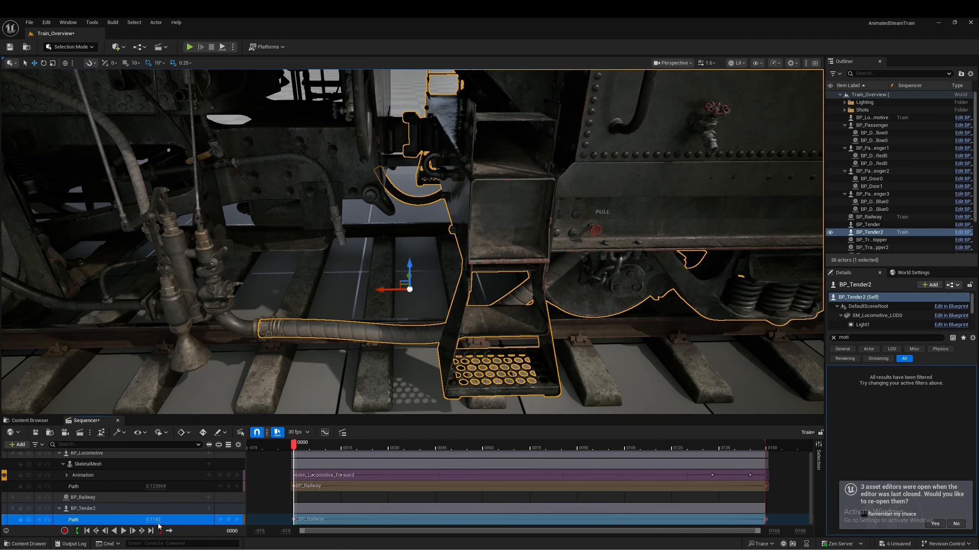
click(155, 487)
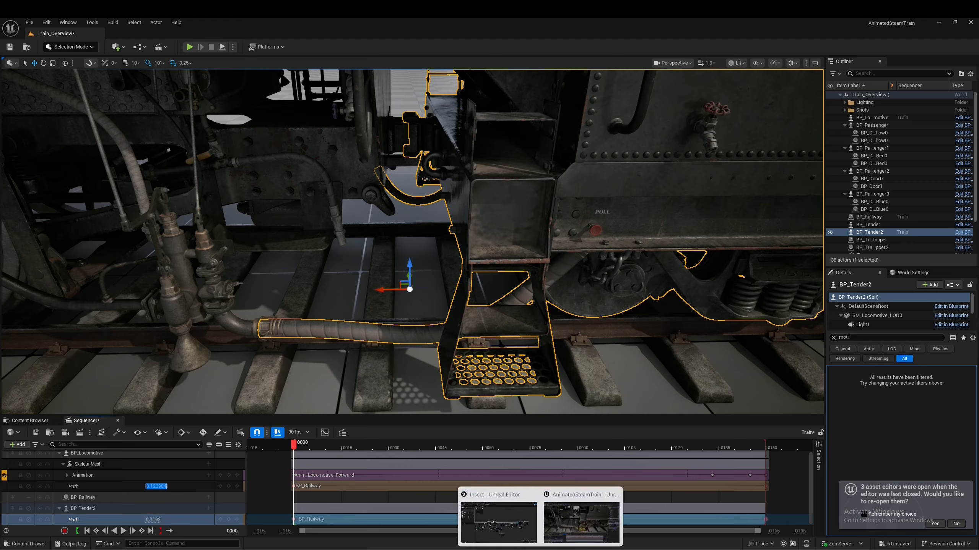
click(563, 549)
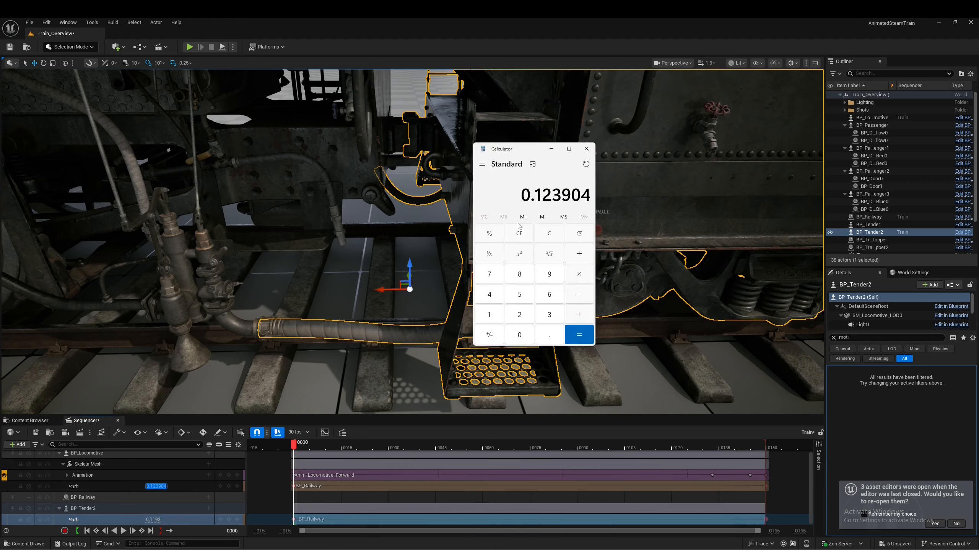
click(153, 520)
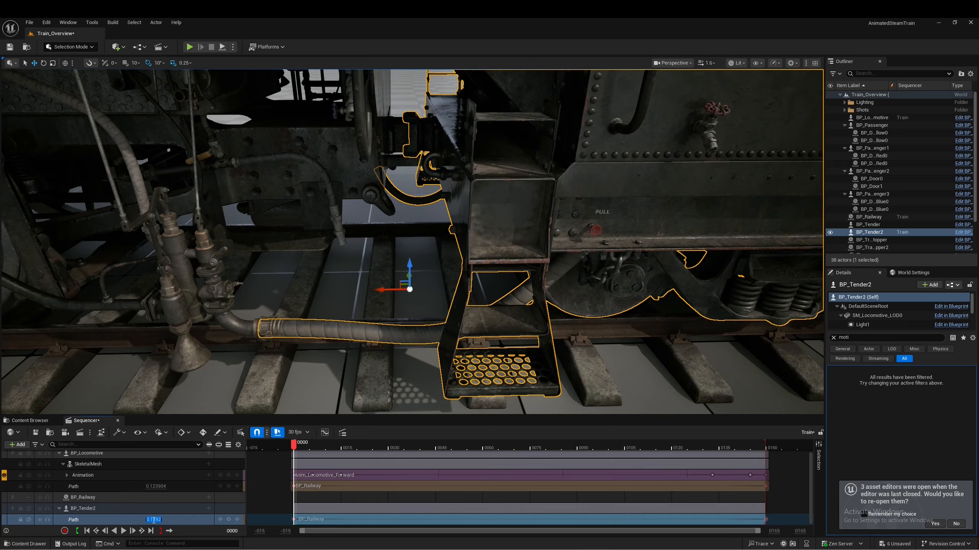
key(alt+Tab)
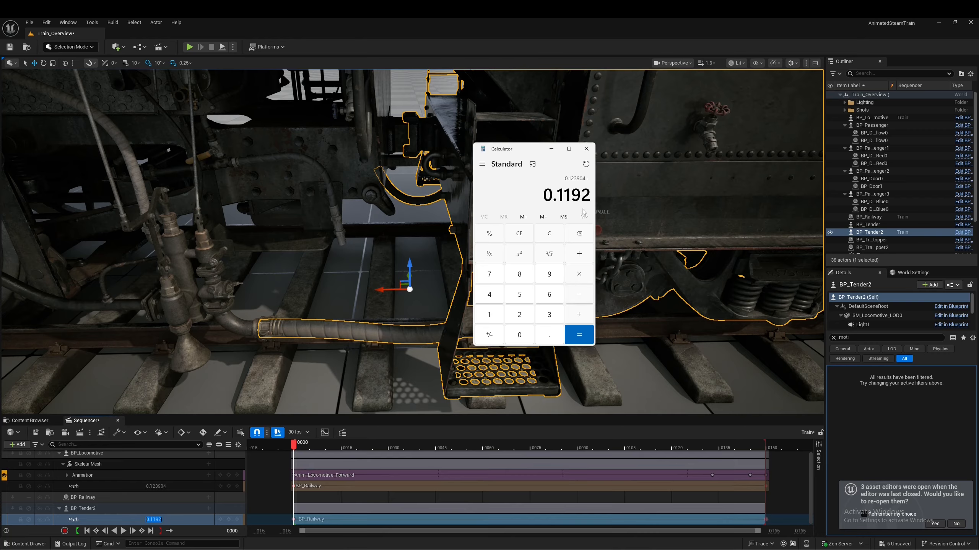
key(Return)
double_click(552, 199)
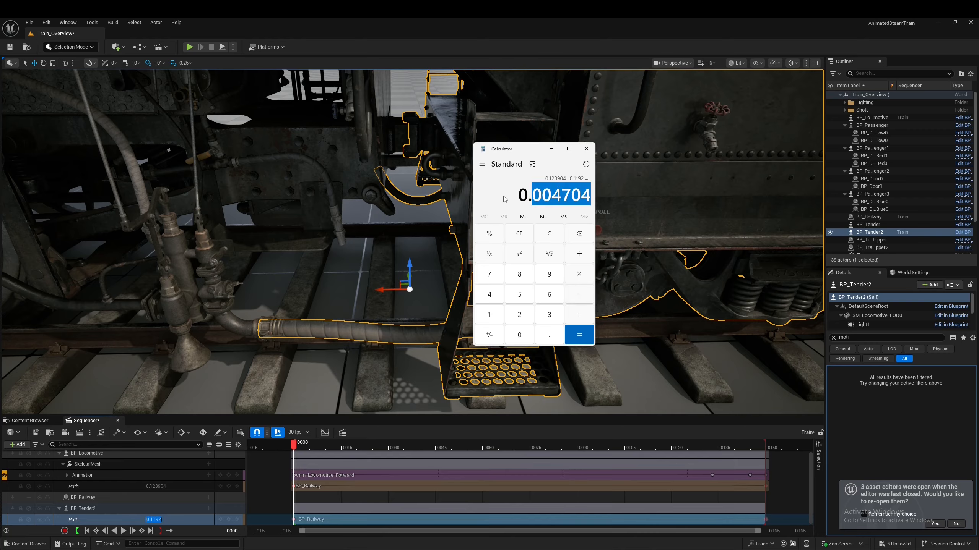
drag(515, 197, 602, 197)
drag(537, 153, 0, 227)
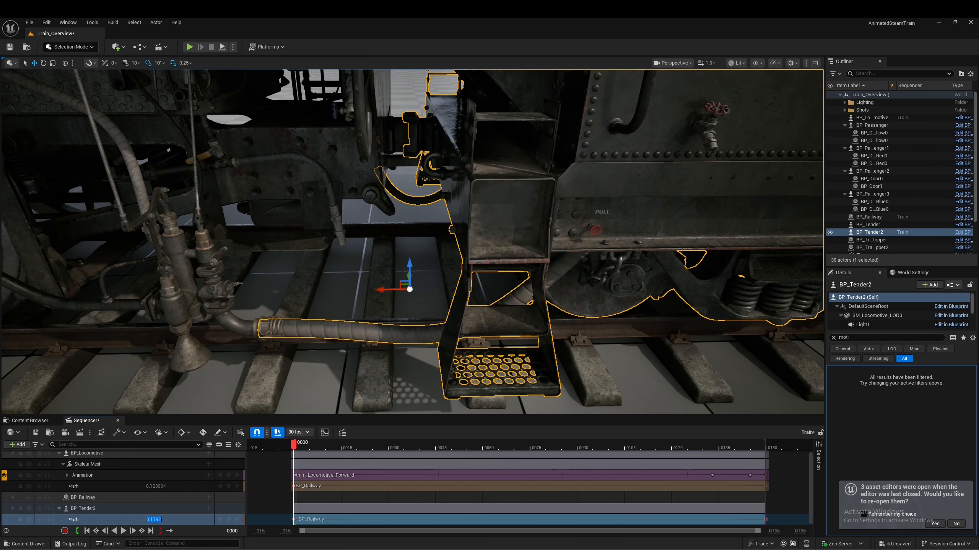
Step: At frame 150, give the tender's Path track the locomotive's end value, 0.264094
key(s)
right_drag(412, 241, 468, 242)
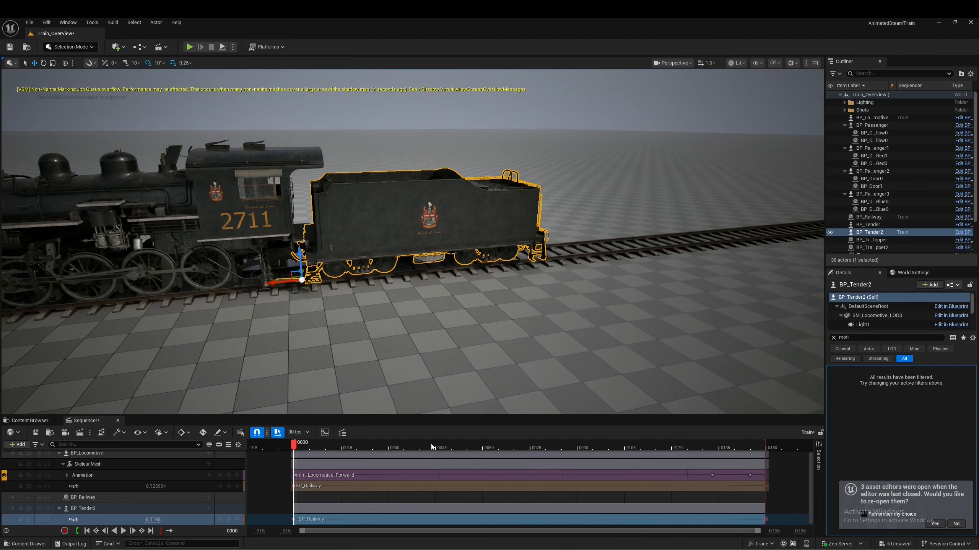
drag(715, 450, 554, 456)
drag(755, 459, 768, 459)
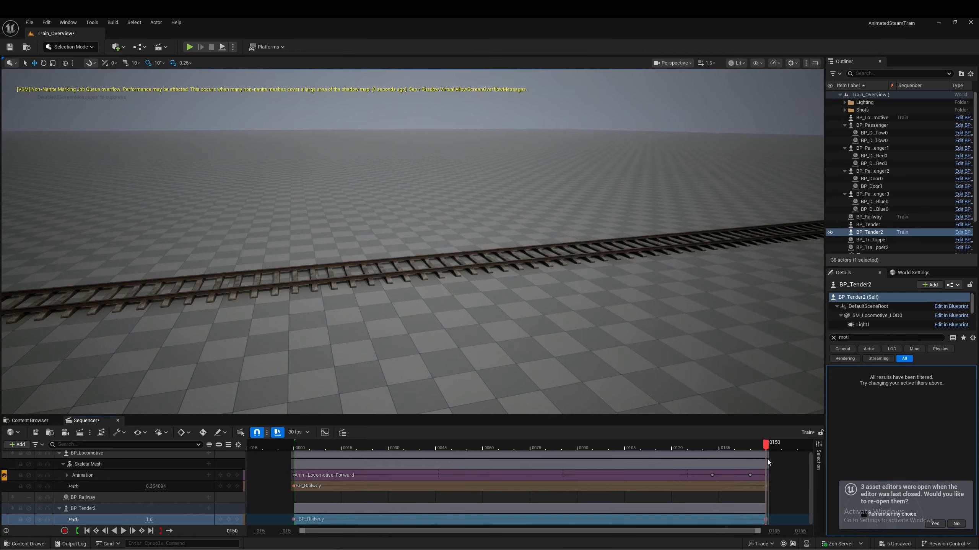
key(ctrl+c)
click(149, 519)
key(ctrl+v)
key(Return)
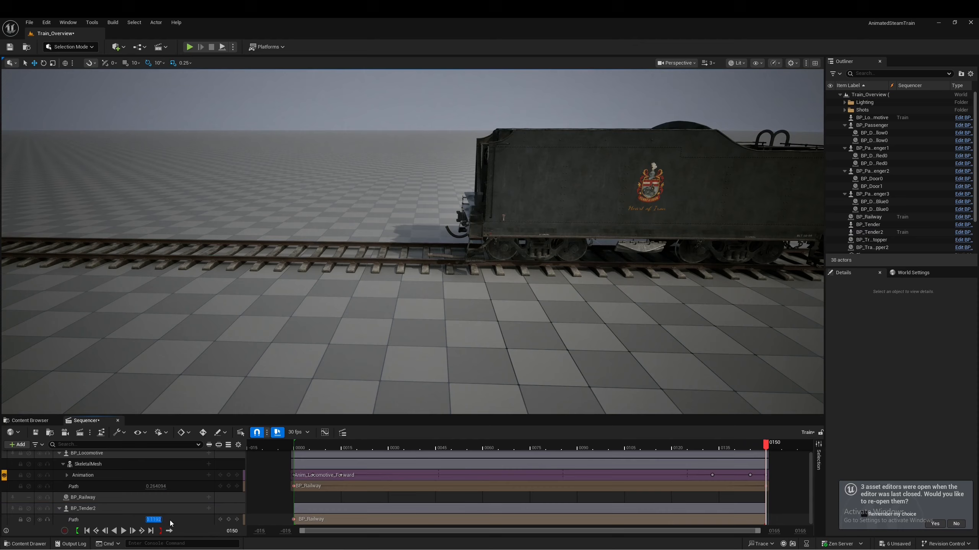
key(ctrl+v)
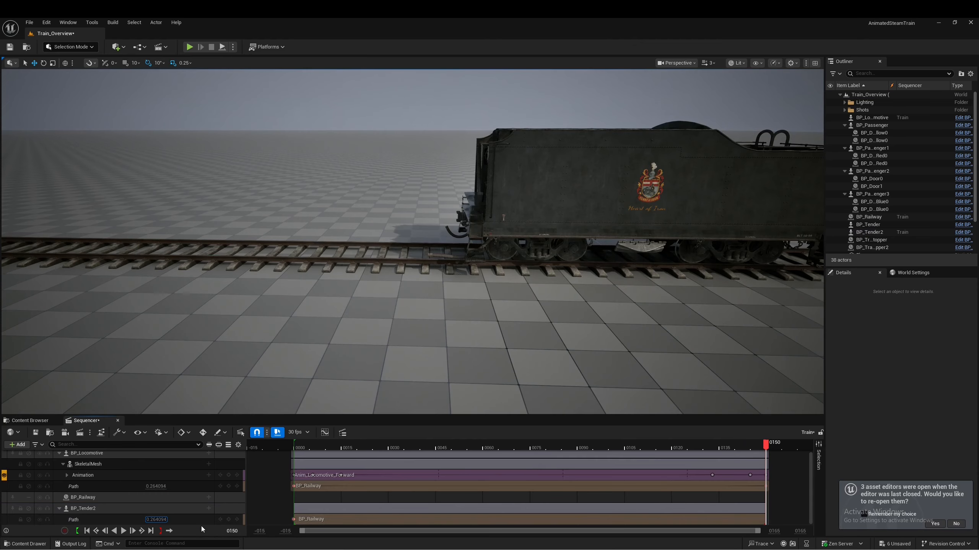
key(Return)
Step: Scrub the end of the sequence and examine the tender's position relative to the locomotive, returning to frame 150
drag(752, 447, 751, 454)
scroll(481, 228, up, 1)
right_drag(539, 270, 586, 303)
scroll(589, 301, down, 1)
drag(679, 448, 769, 453)
key(w)
mouse_move(509, 280)
right_down()
mouse_move(547, 280)
mouse_move(501, 270)
mouse_move(509, 280)
right_up()
scroll(510, 280, down, 3)
Step: Subtract the calculated offset 0.004704 from the tender's Path value at frame 150 and key the result
drag(0, 221, 353, 213)
click(364, 262)
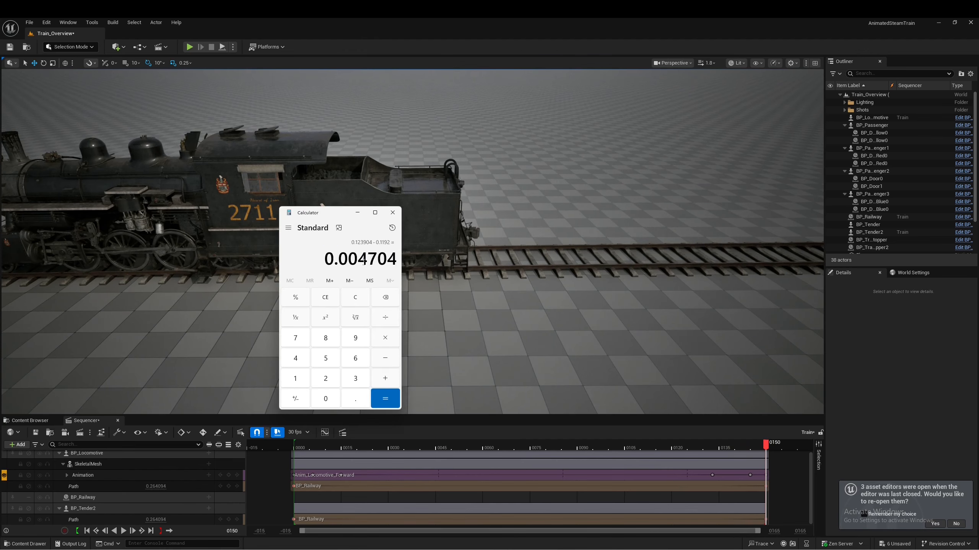
drag(324, 261, 404, 261)
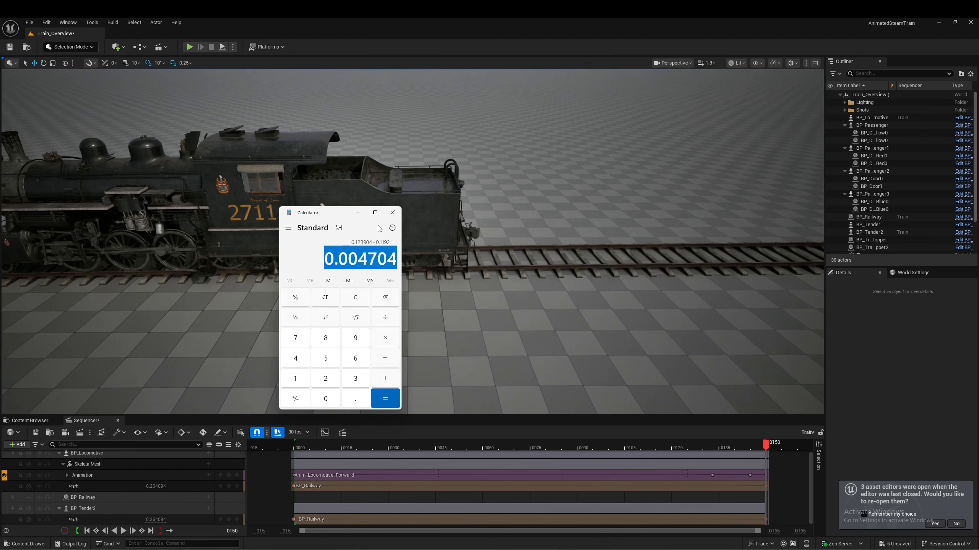
click(357, 214)
click(156, 519)
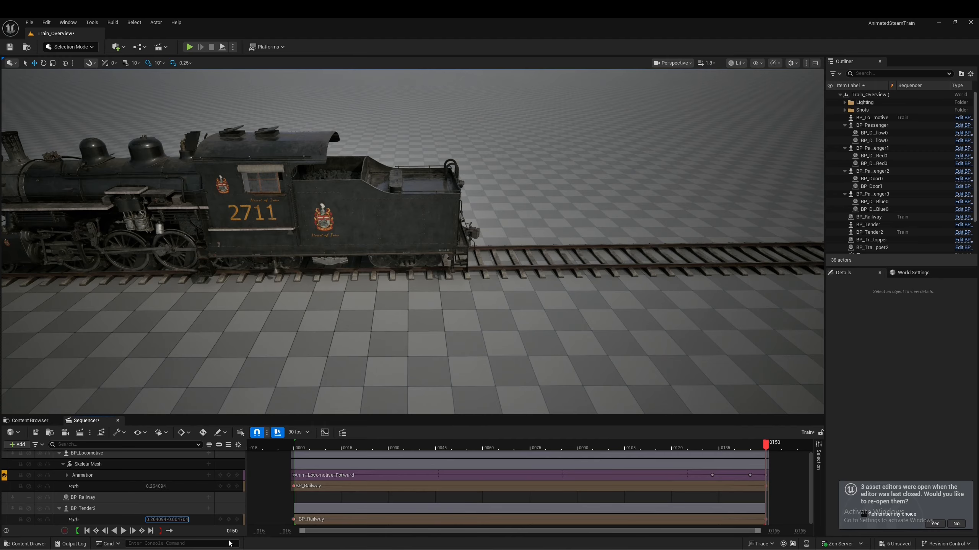
click(229, 520)
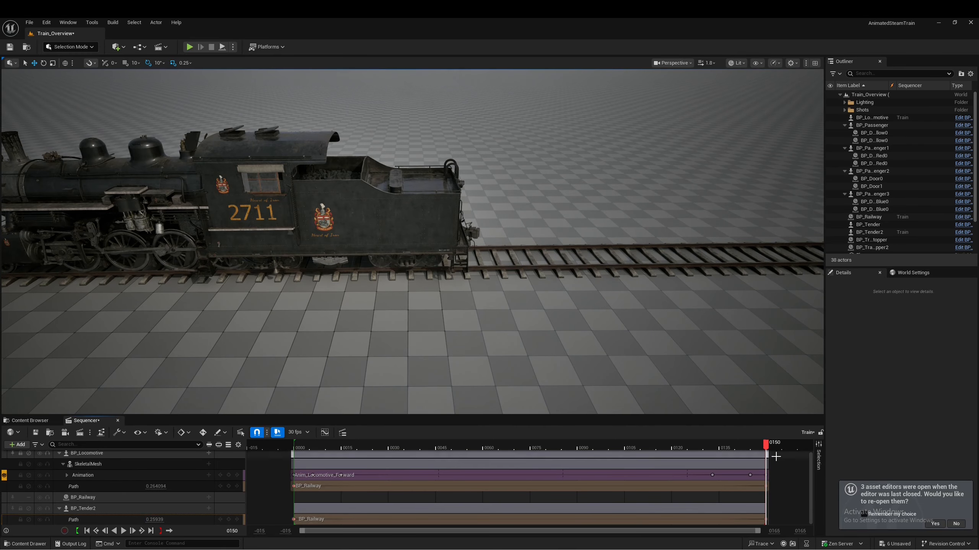
Step: Scrub back through the sequence and check the tender's spacing behind the locomotive
drag(766, 446, 700, 445)
right_drag(623, 226, 655, 225)
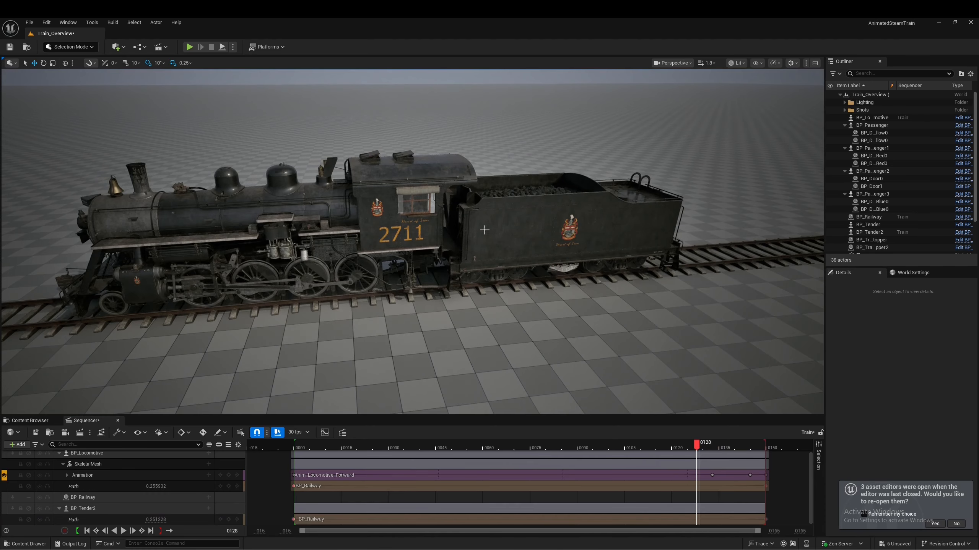
mouse_move(697, 446)
mouse_down()
mouse_move(573, 446)
mouse_move(695, 448)
mouse_up()
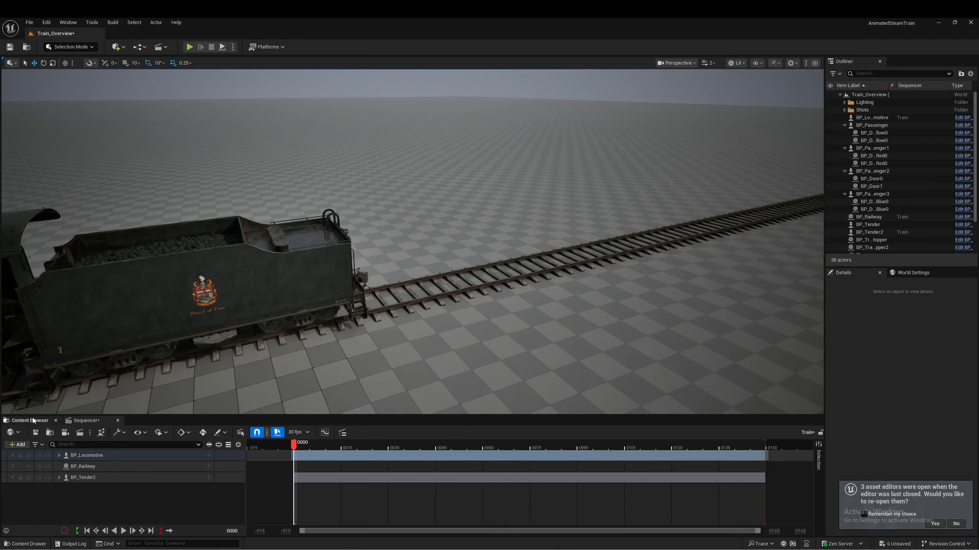
Step: Place a BP_Passenger_Blue car on the railway behind the tender
click(32, 420)
drag(192, 474, 387, 310)
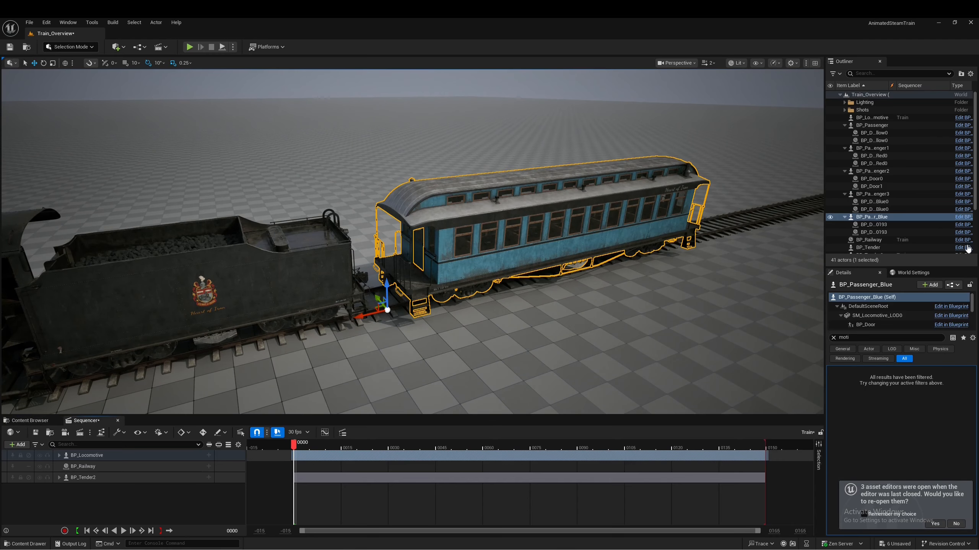
Step: Add BP_Passenger_Blue to the sequence and give it a Path track bound to BP_Railway
drag(869, 218, 268, 471)
drag(149, 495, 152, 495)
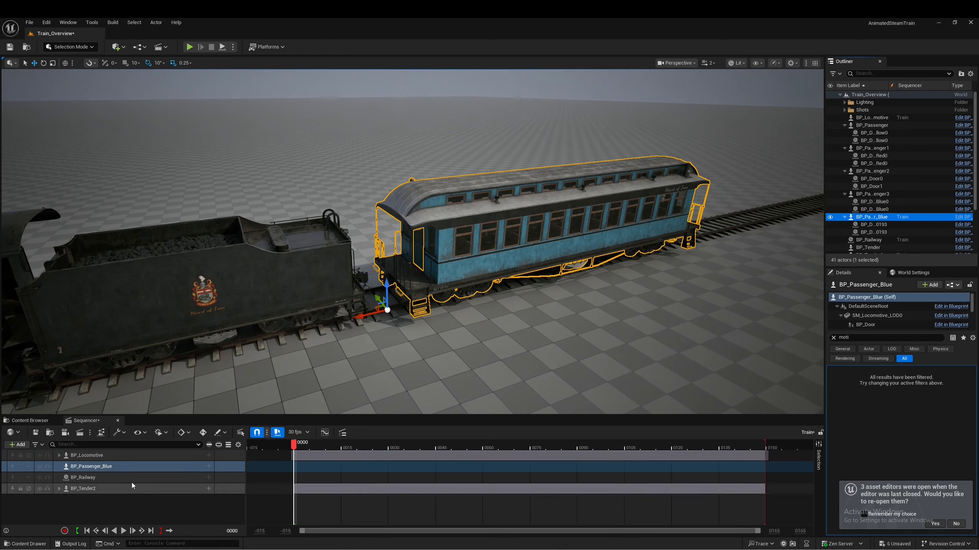
click(208, 466)
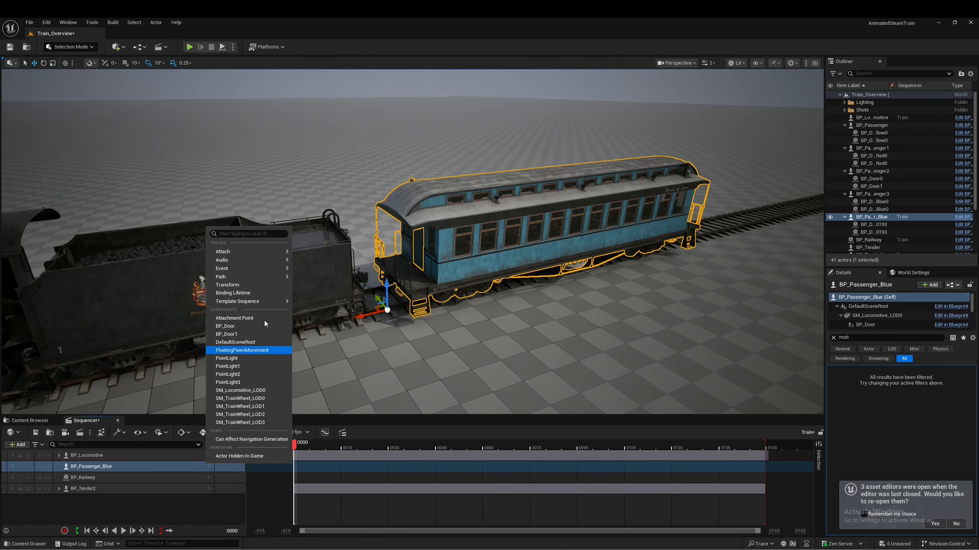
mouse_move(232, 280)
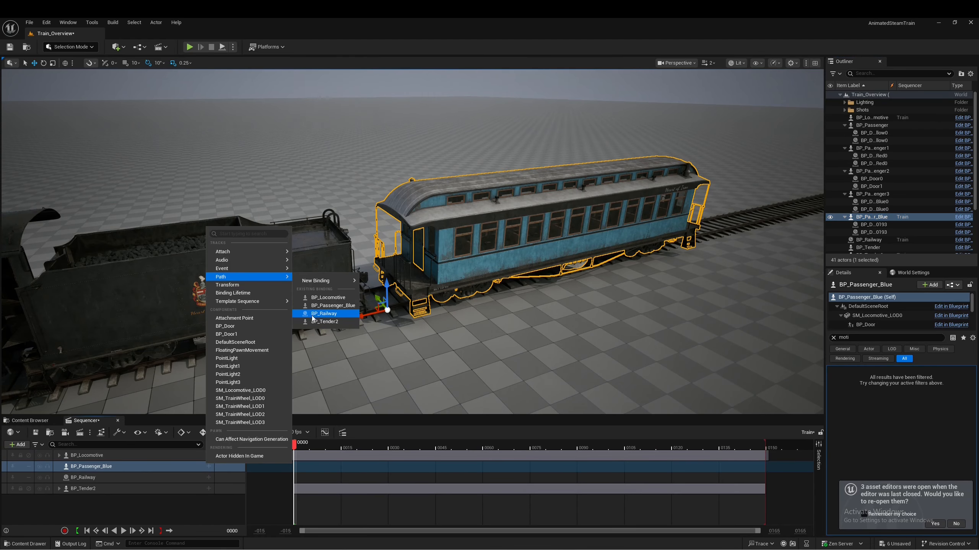
click(325, 314)
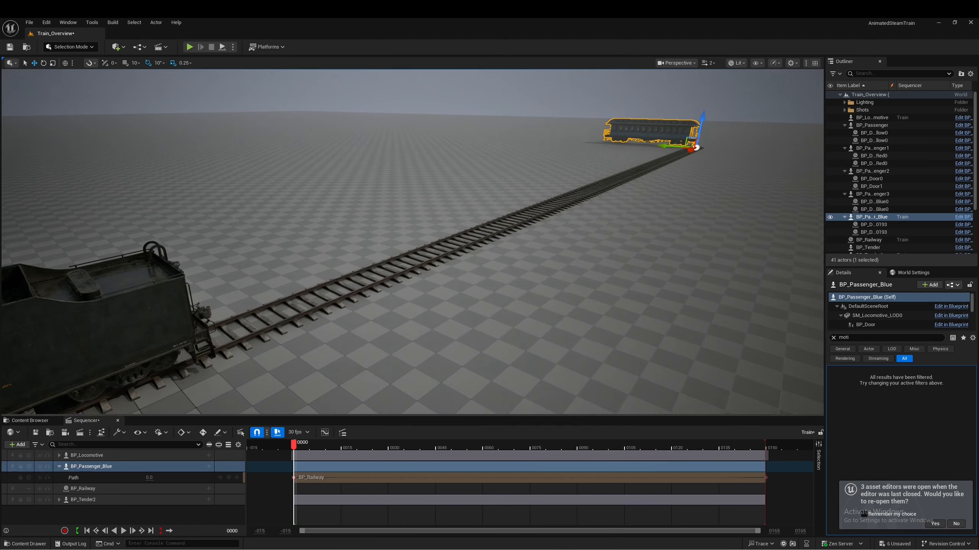
Step: Set the front axis of the blue passenger car's Path section to -X
right_click(95, 477)
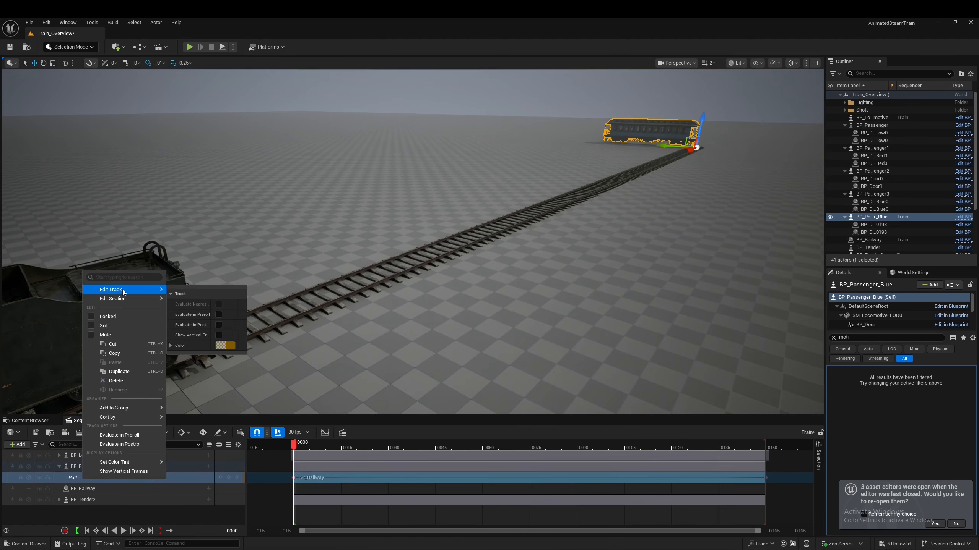
mouse_move(118, 298)
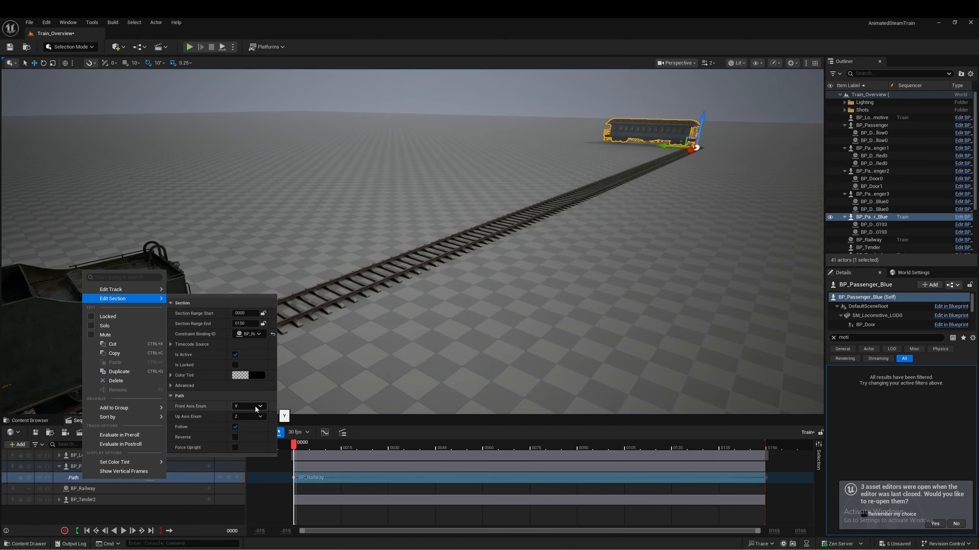
click(255, 407)
click(240, 436)
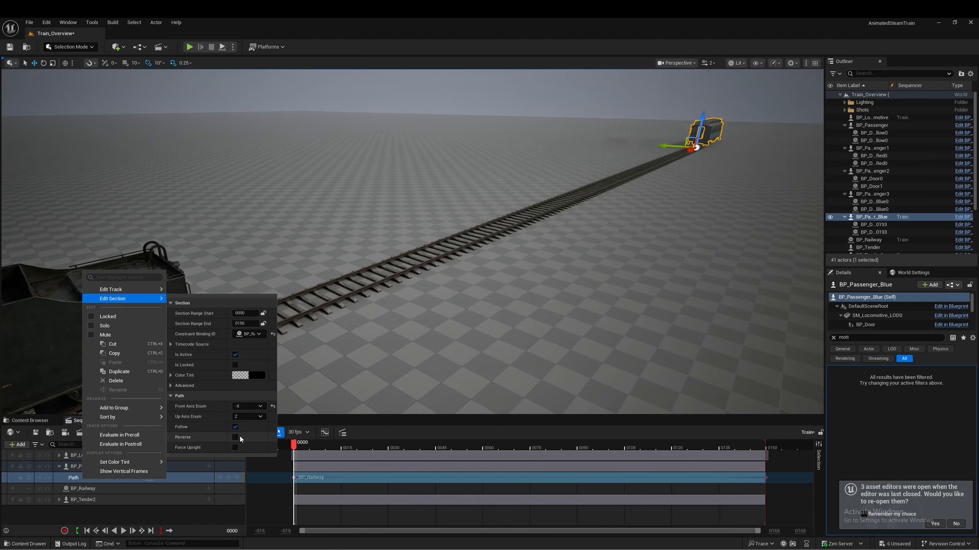
click(294, 447)
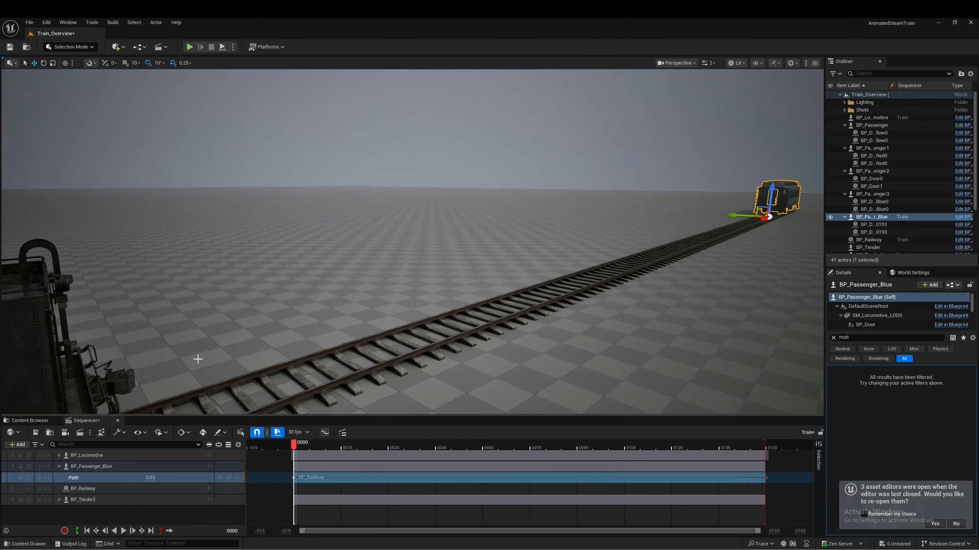
Step: Refine the blue passenger car's Path value at frame 0 to 0.10711 so it couples closely behind the tender
drag(150, 478, 159, 477)
click(150, 478)
text(0.1)
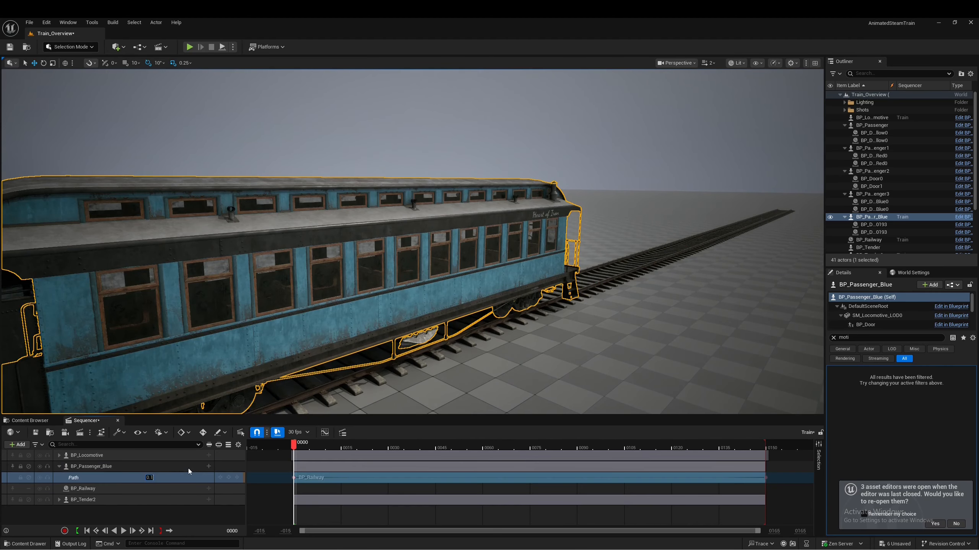
key(Return)
click(158, 478)
text(08)
key(Return)
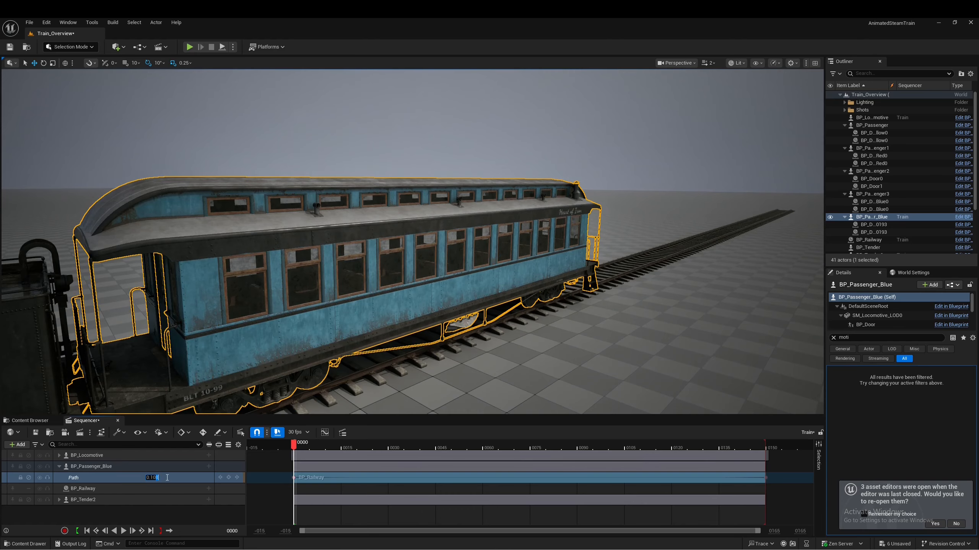
text(7)
key(Return)
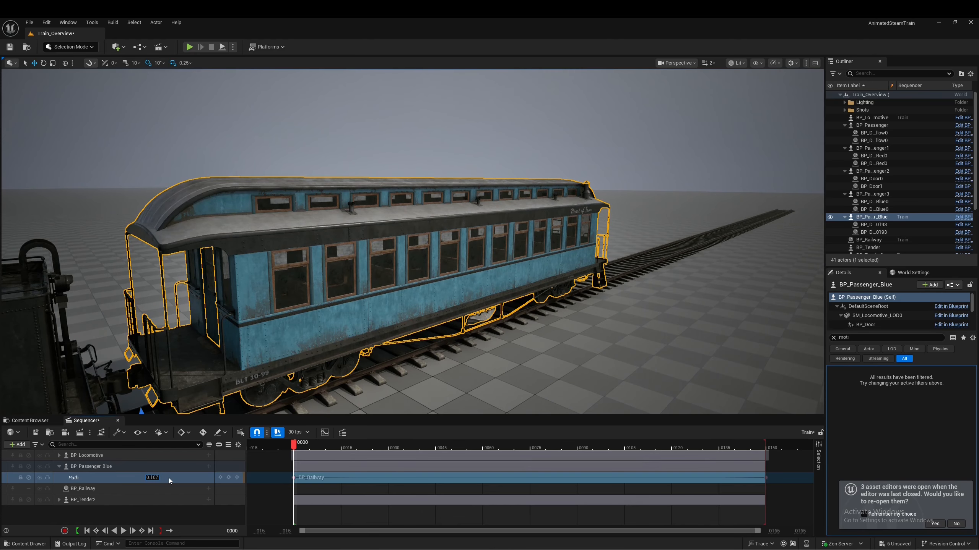
text(5)
key(Return)
text(1)
key(Return)
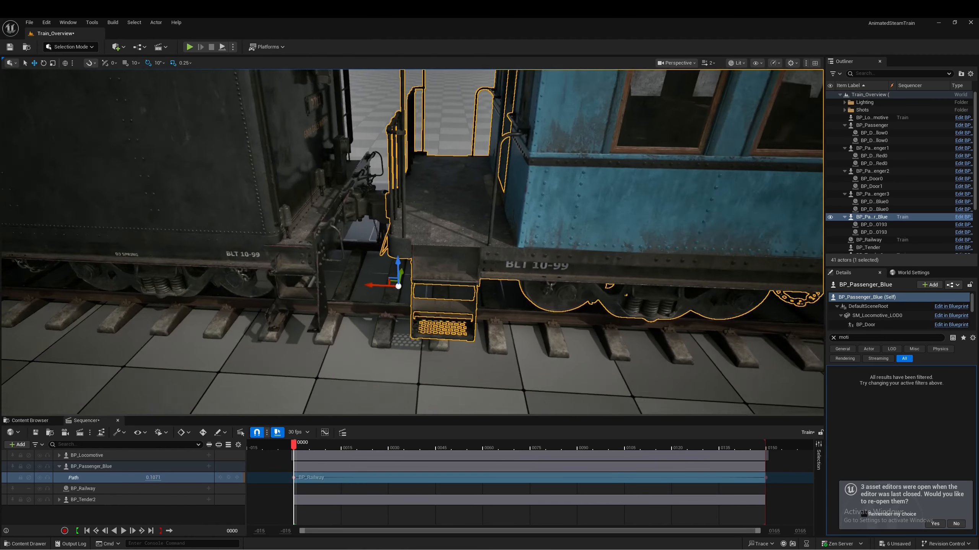
key(w)
right_drag(412, 241, 393, 262)
scroll(412, 242, down, 4)
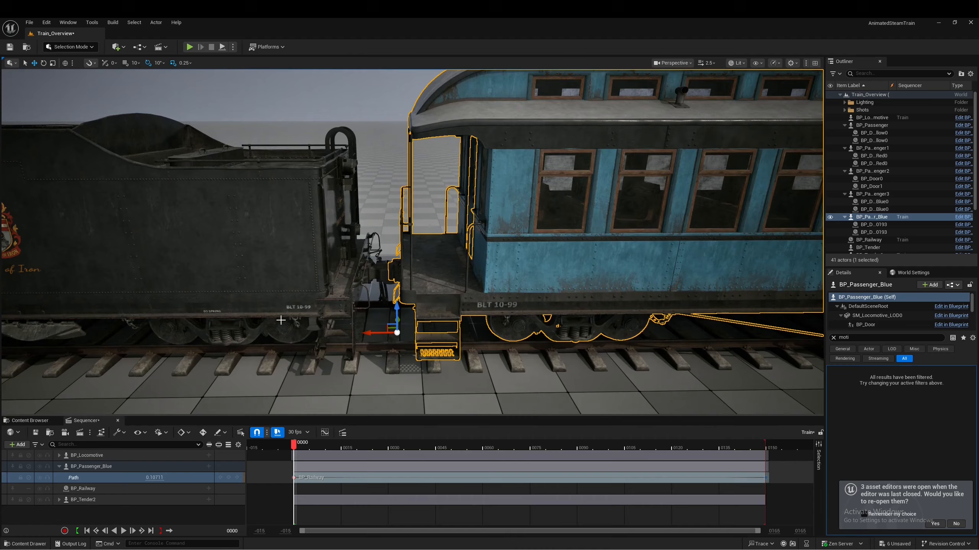
Step: Copy the locomotive's Path value at frame 0 and paste it into Calculator
mouse_move(276, 316)
right_down()
mouse_move(230, 316)
mouse_move(291, 317)
right_up()
right_drag(364, 290, 239, 293)
click(59, 456)
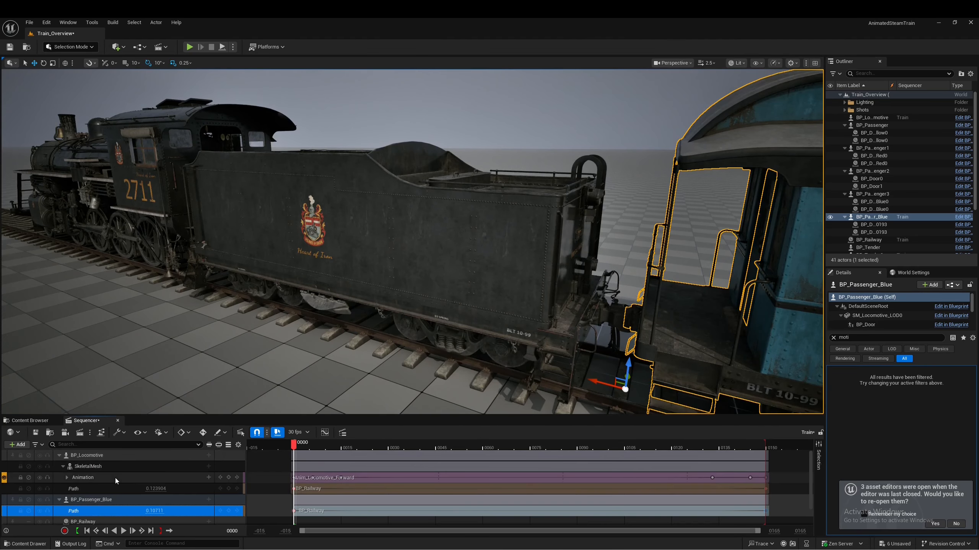
scroll(115, 478, down, 1)
click(160, 475)
key(ctrl+c)
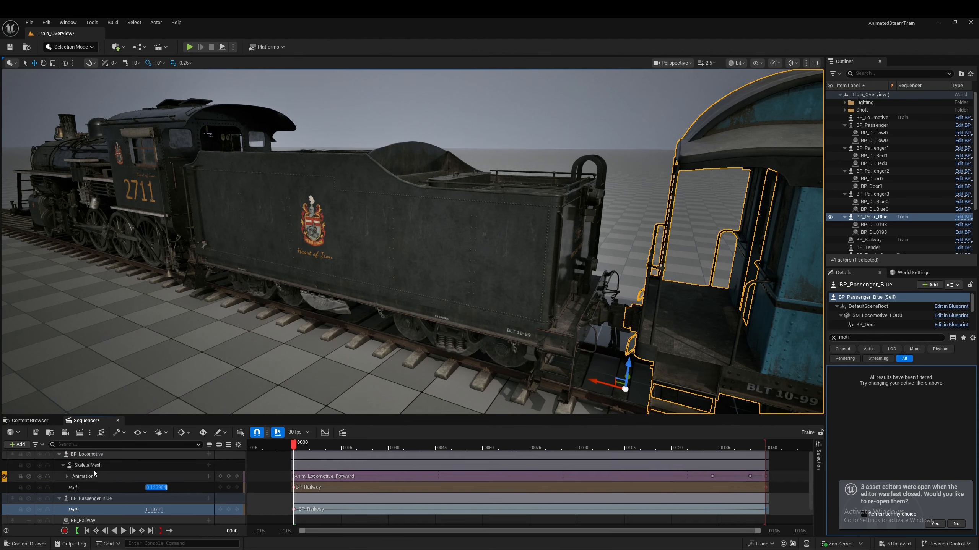
scroll(93, 489, up, 1)
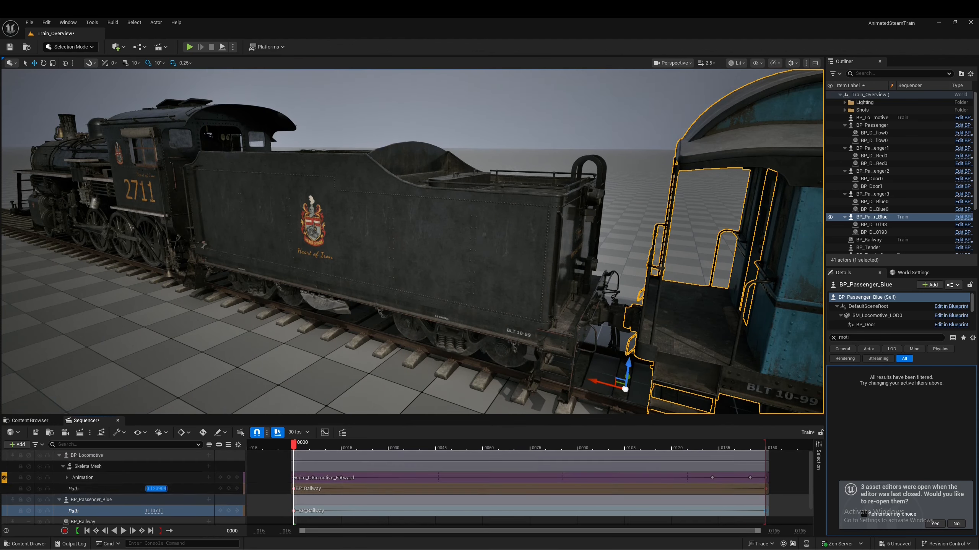
key(alt+Tab)
key(Escape)
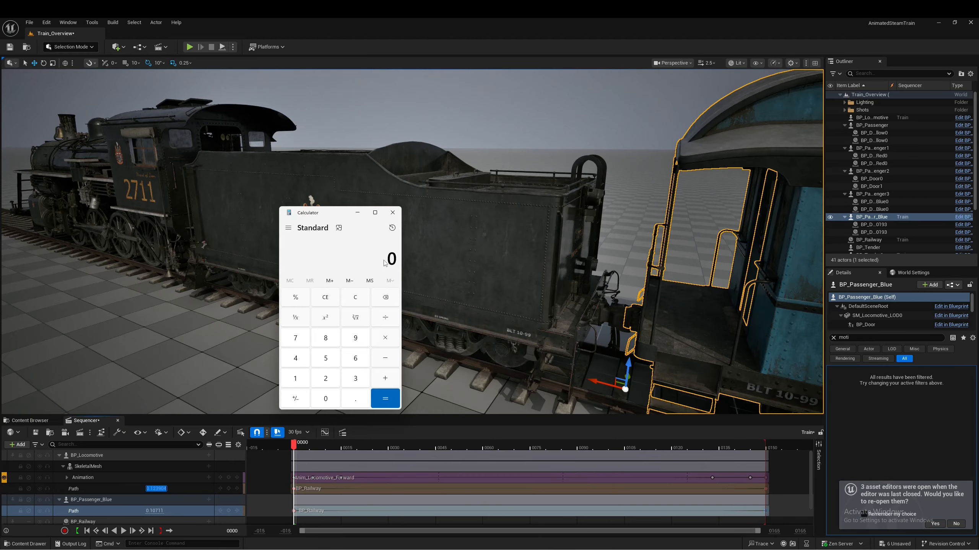
key(ctrl+v)
Step: Subtract the blue passenger car's frame 0 Path value from the locomotive's in Calculator, and move Calculator clear of the couplings
click(156, 511)
key(ctrl+c)
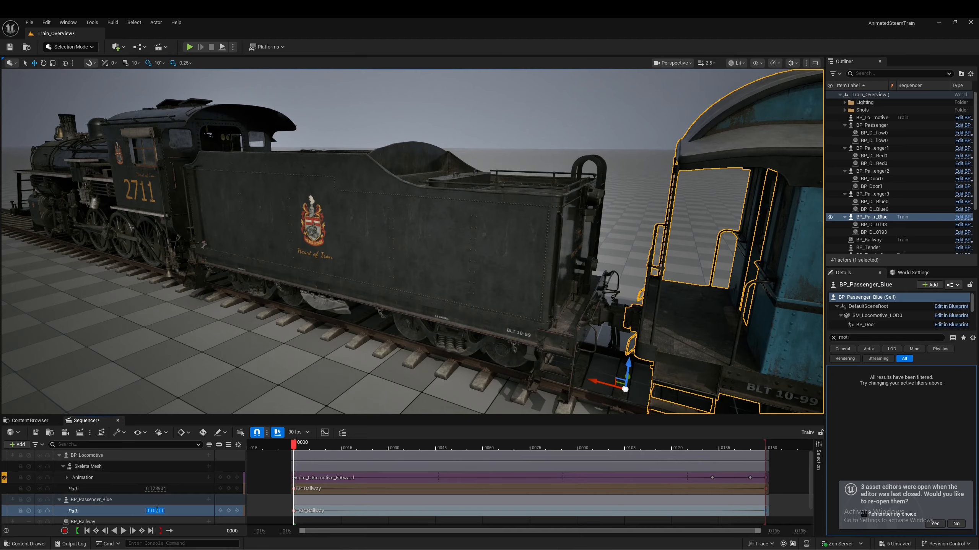
right_drag(478, 287, 536, 287)
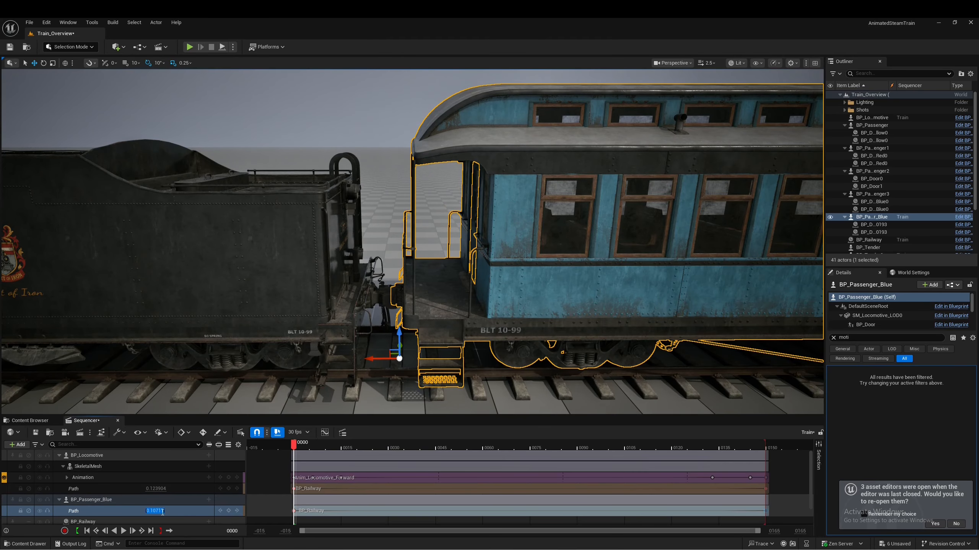
key(alt+Tab)
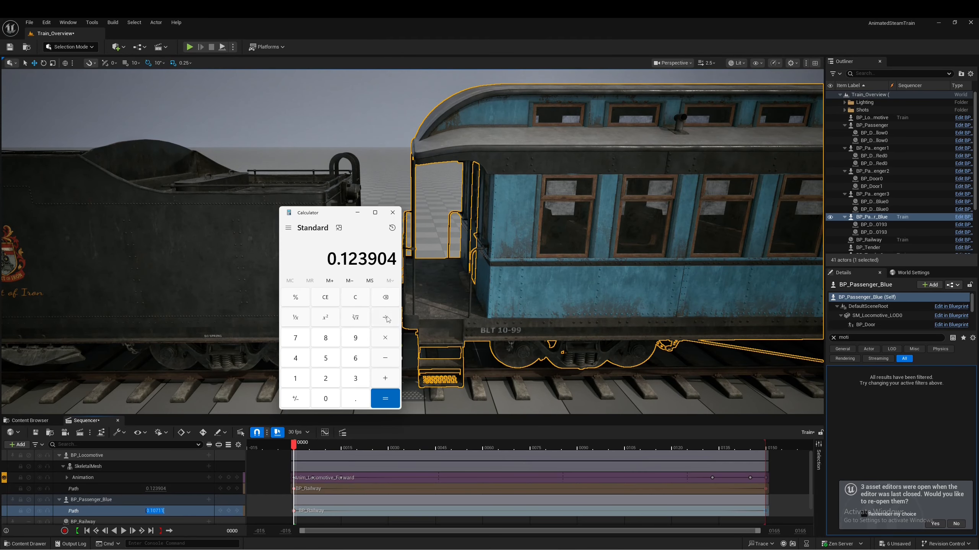
key(ctrl+v)
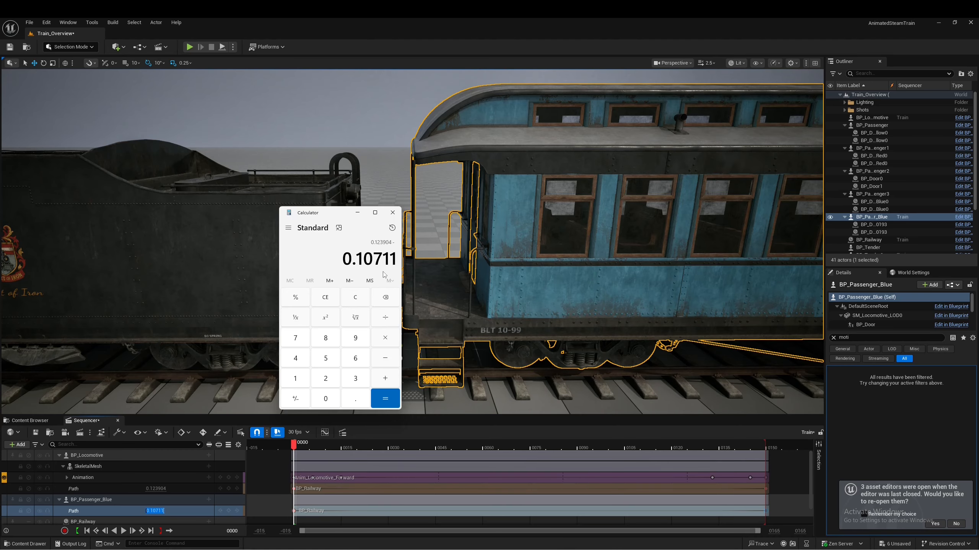
key(Return)
double_click(360, 259)
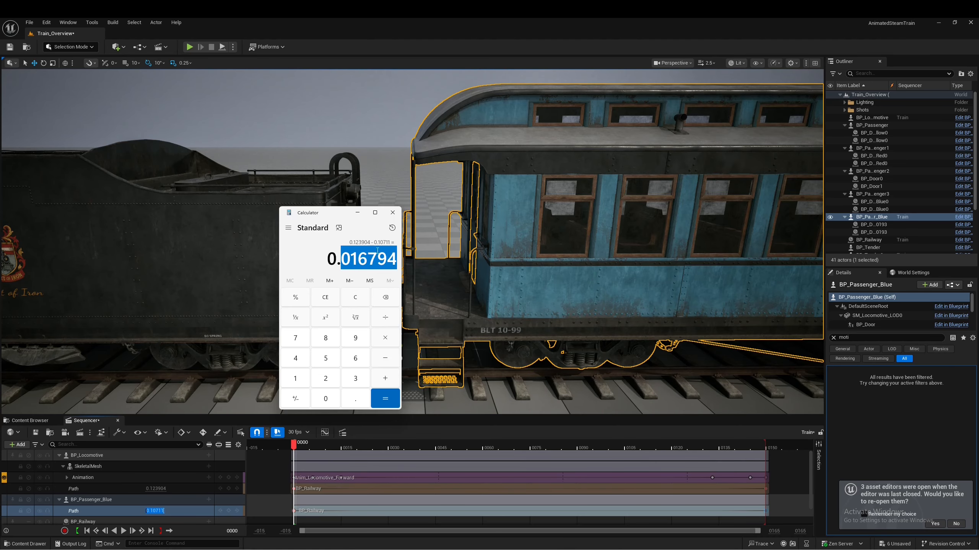
drag(349, 223, 350, 111)
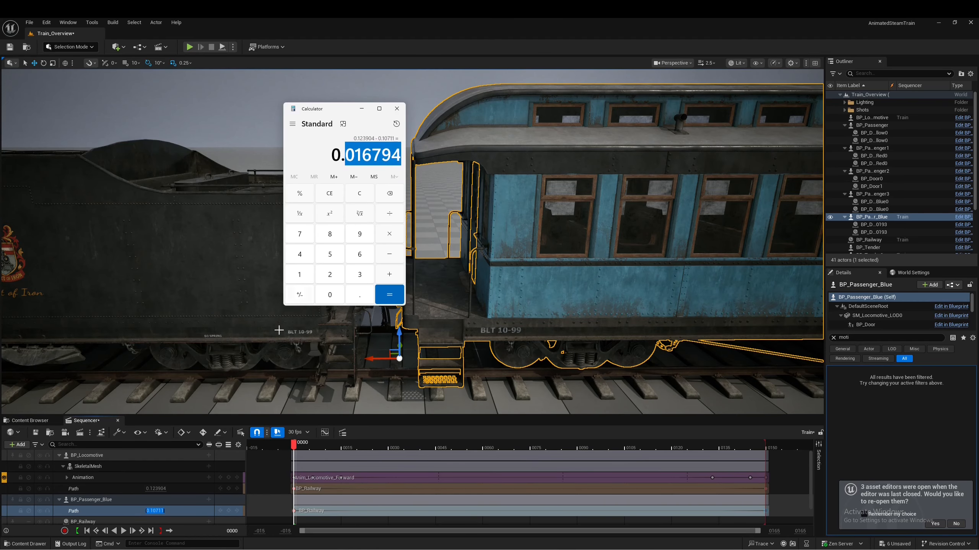
Step: Go to frame 150 and copy the locomotive's Path value 0.264094 into the blue passenger car's Path
click(111, 487)
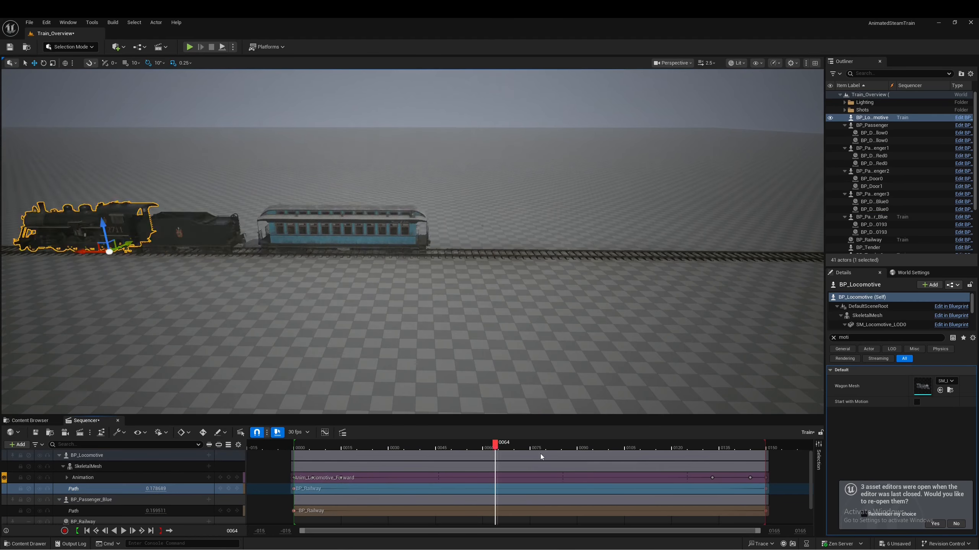
drag(540, 454, 769, 474)
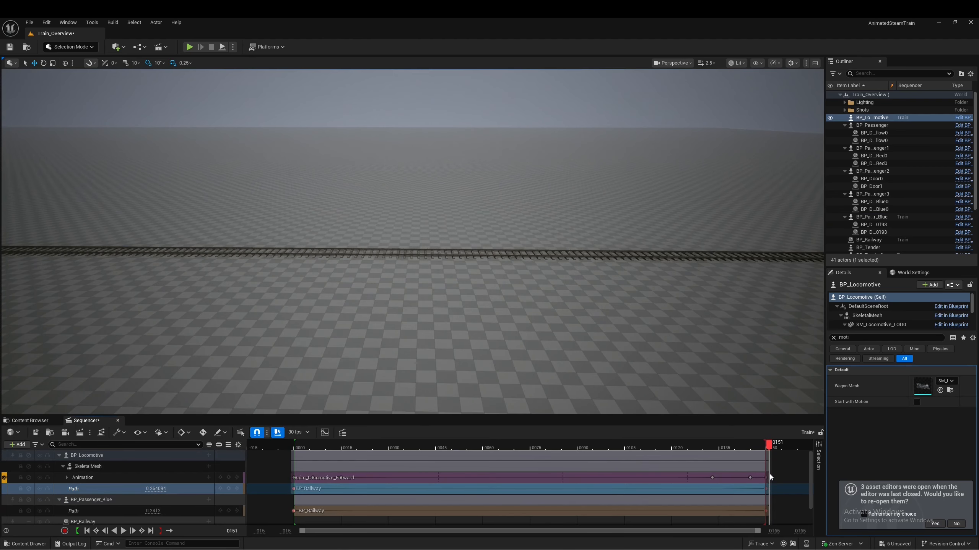
key(f)
mouse_move(485, 338)
right_down()
mouse_move(540, 304)
mouse_move(547, 281)
mouse_move(513, 328)
mouse_move(485, 338)
right_up()
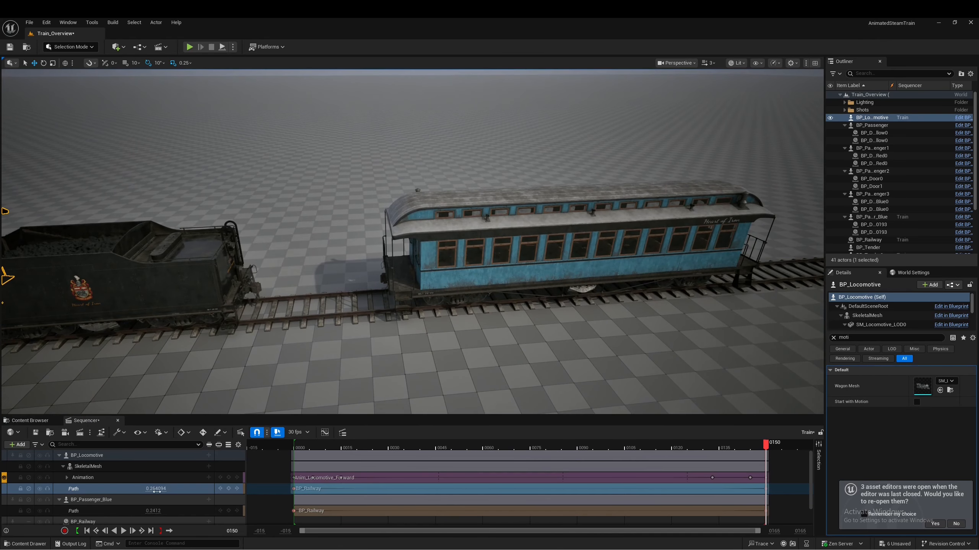
scroll(157, 511, down, 1)
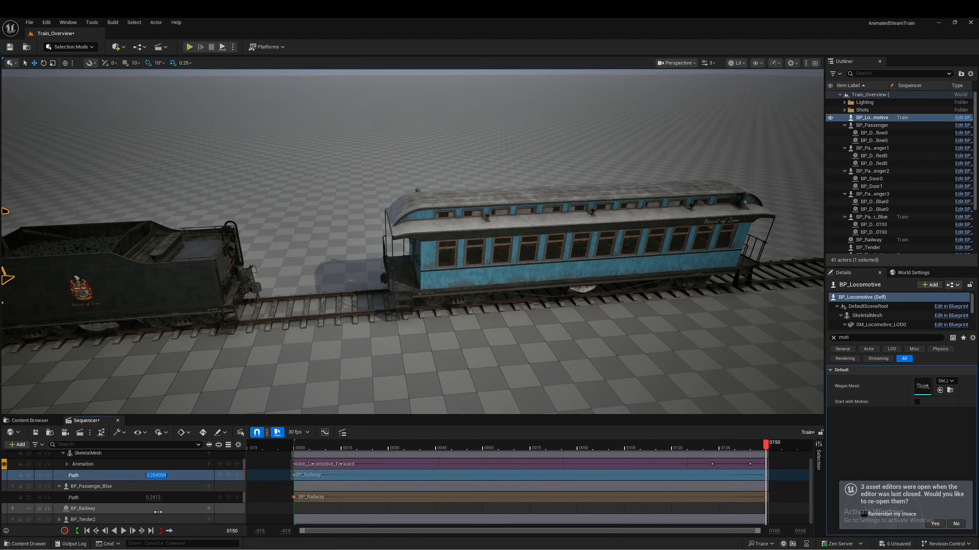
scroll(142, 486, up, 1)
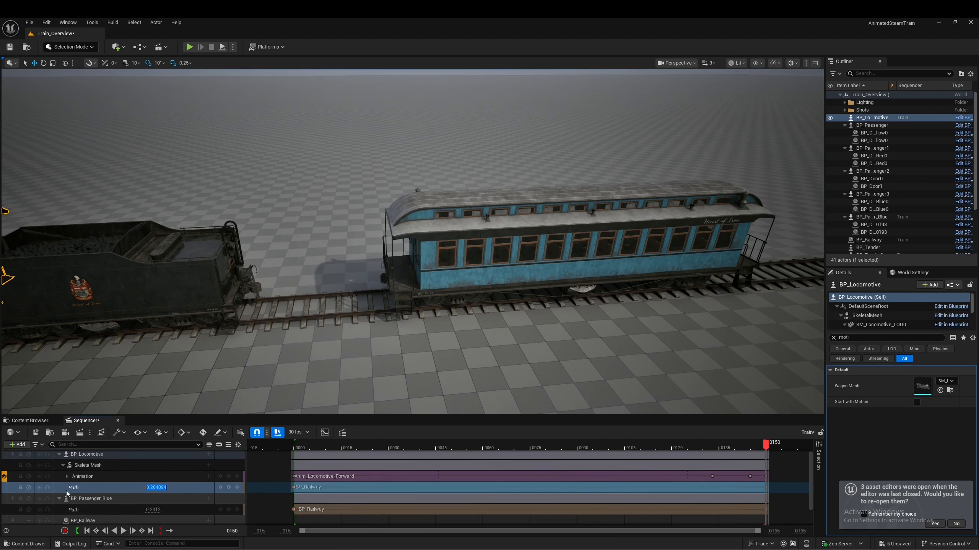
scroll(153, 506, down, 1)
key(Tab)
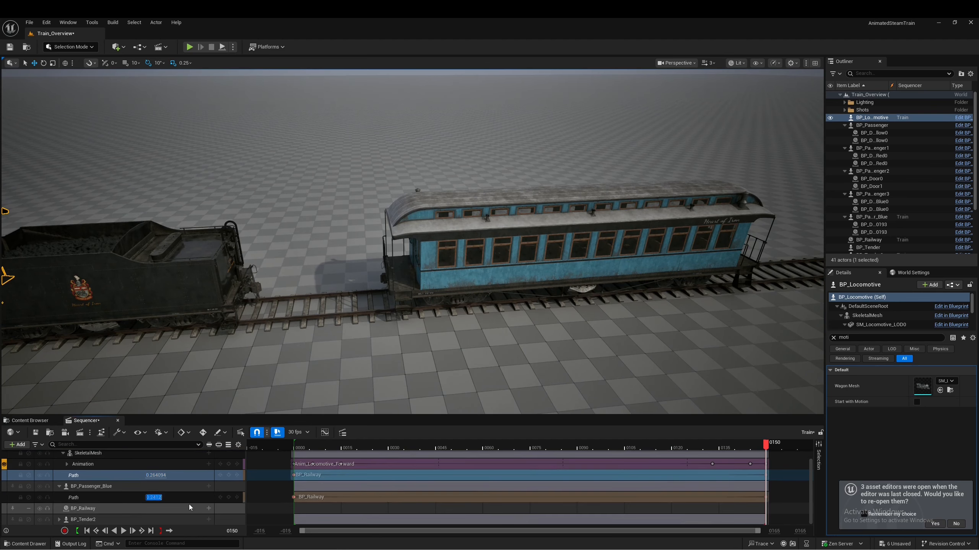
key(Return)
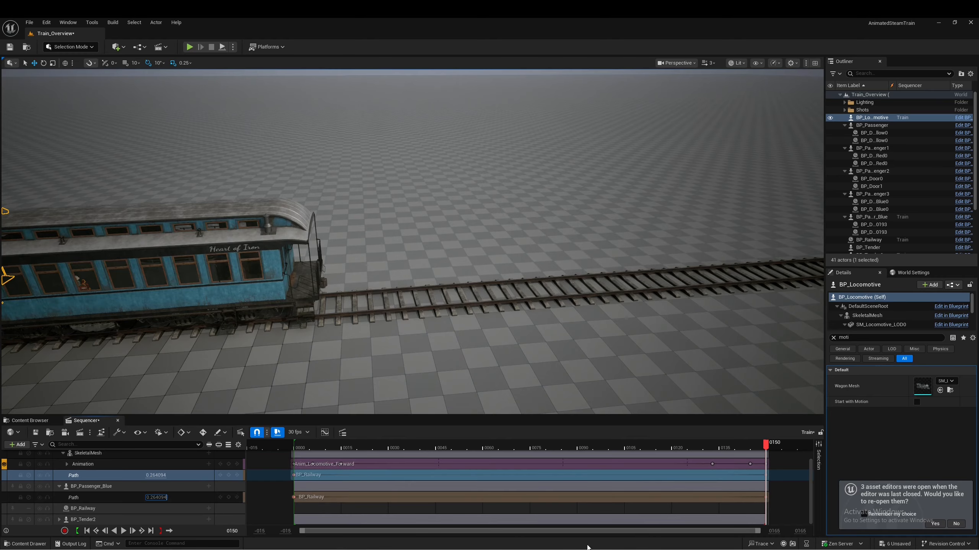
Step: Subtract the calculated offset 0.016794 from the blue passenger car's Path value at frame 150 and key the result
key(alt+Tab)
click(332, 156)
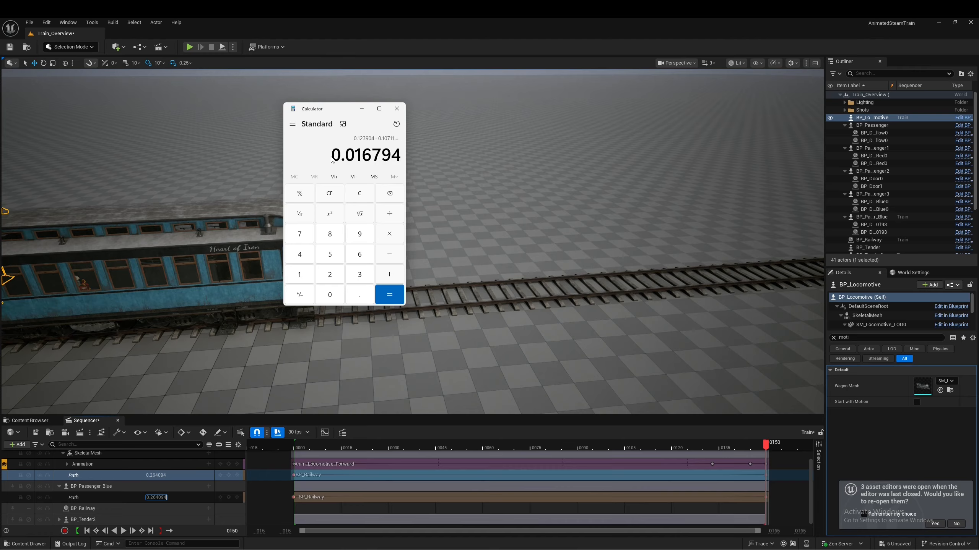
drag(334, 156, 419, 155)
key(ctrl+c)
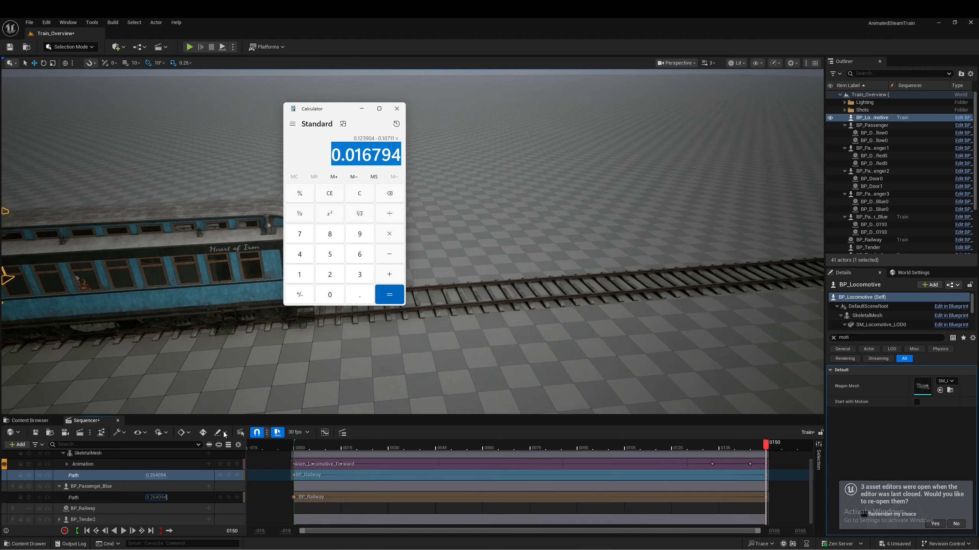
click(163, 497)
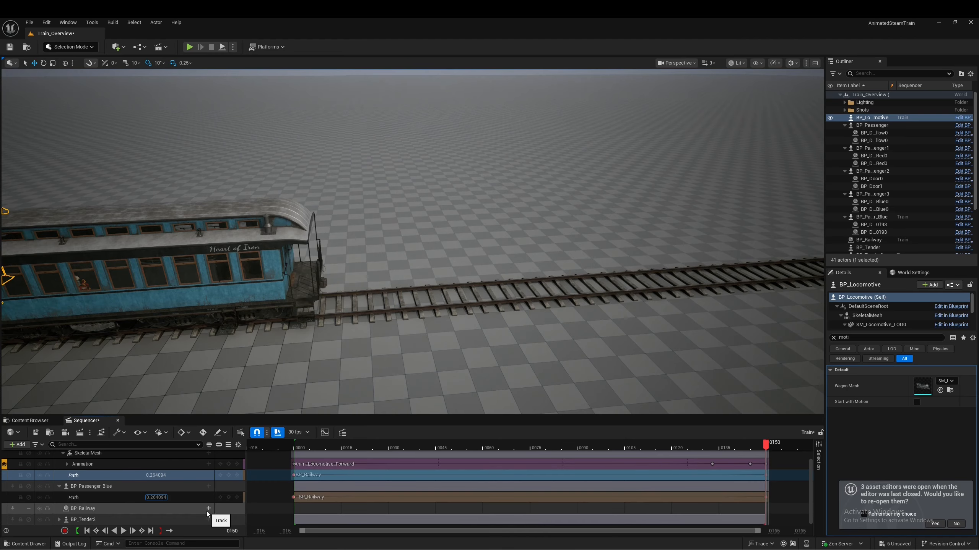
text(-0.016794)
key(ctrl+v)
key(Return)
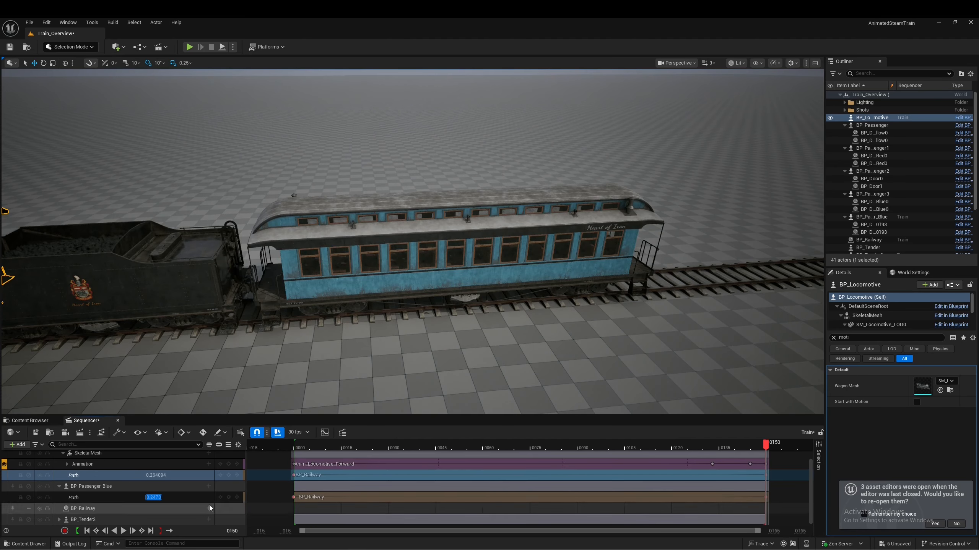
click(230, 498)
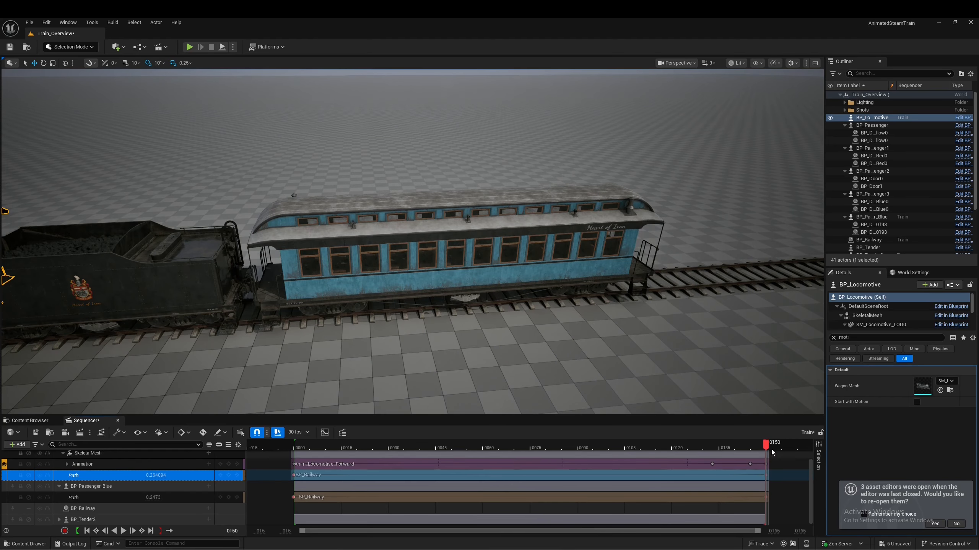
Step: Scrub the sequence back from frame 150 to frame 78 to check the spacing between the locomotive, tender and blue passenger car
drag(765, 447, 659, 447)
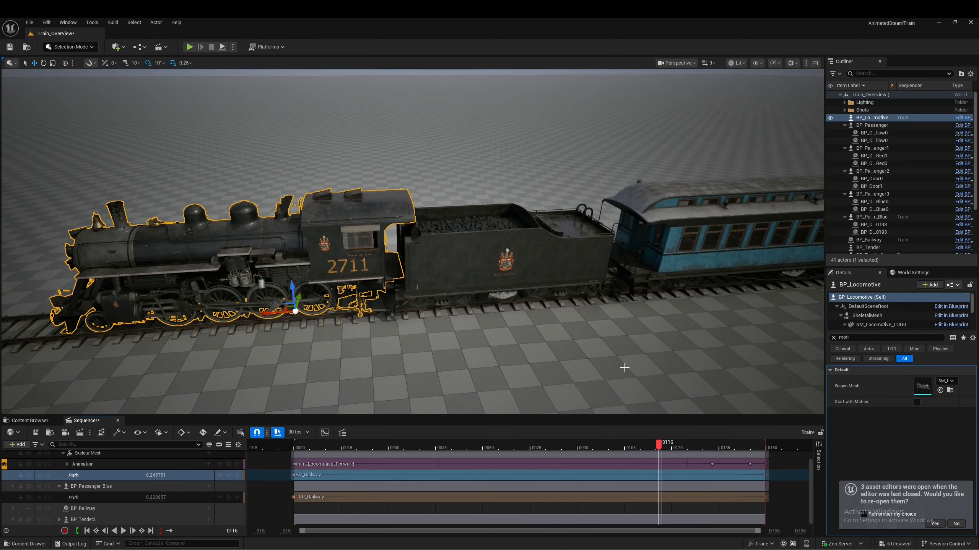
right_drag(624, 368, 712, 343)
drag(651, 448, 539, 454)
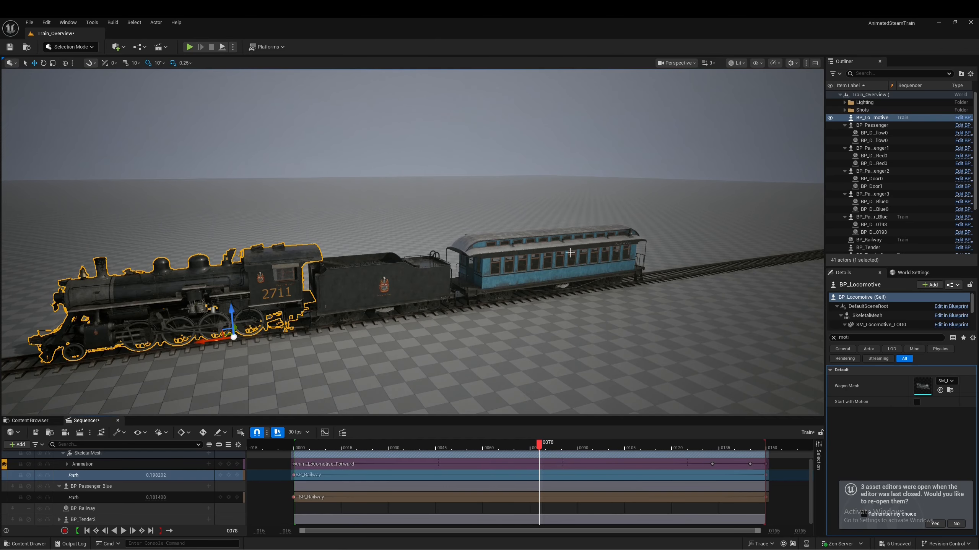
Step: Add the SM_Locomotive_LOD0 component of BP_Passenger_Blue to the sequence, give it a Transform track and expand that track
click(77, 486)
click(209, 486)
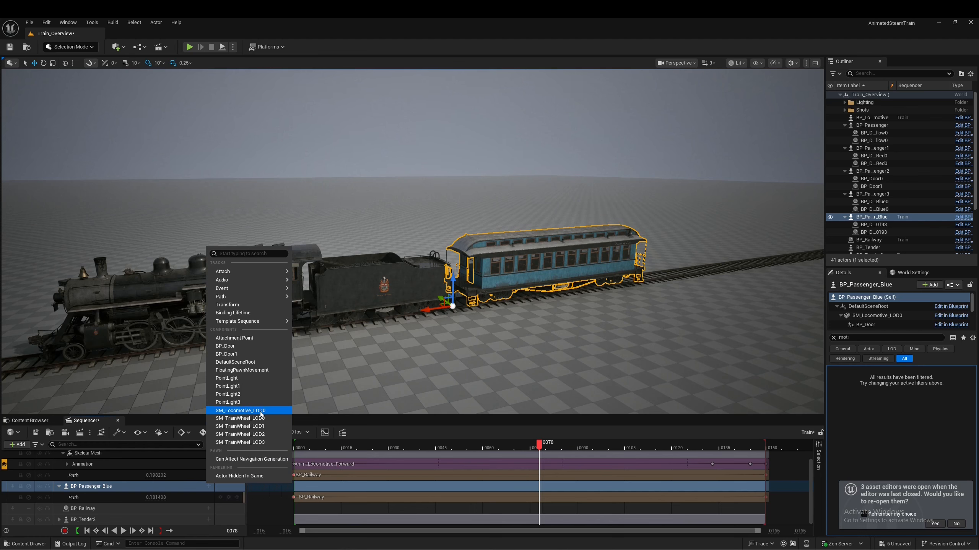
click(256, 411)
click(209, 497)
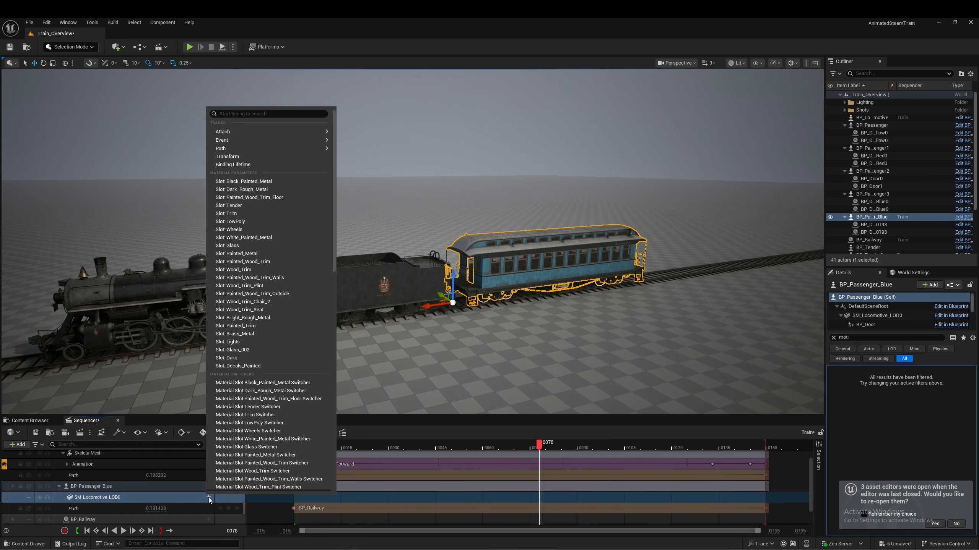
click(225, 159)
scroll(96, 490, down, 1)
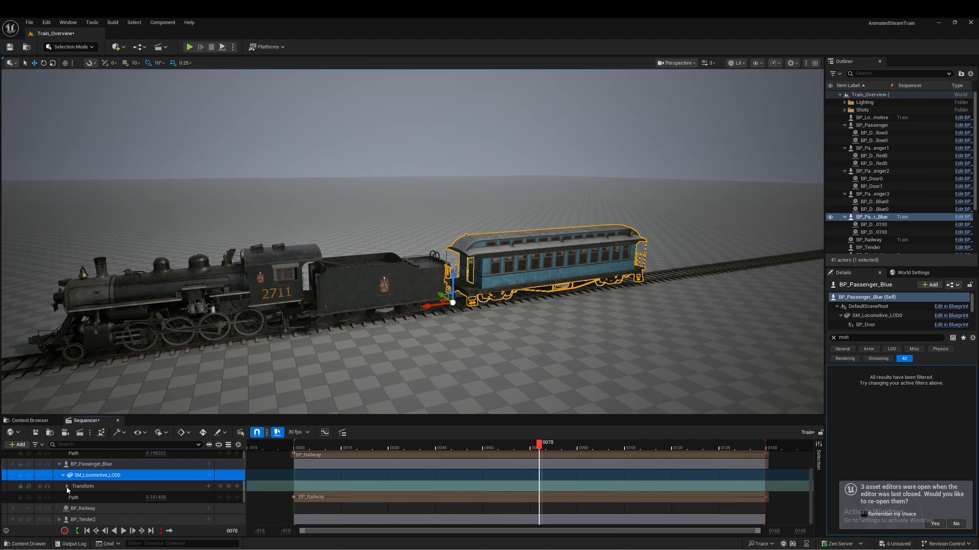
click(66, 487)
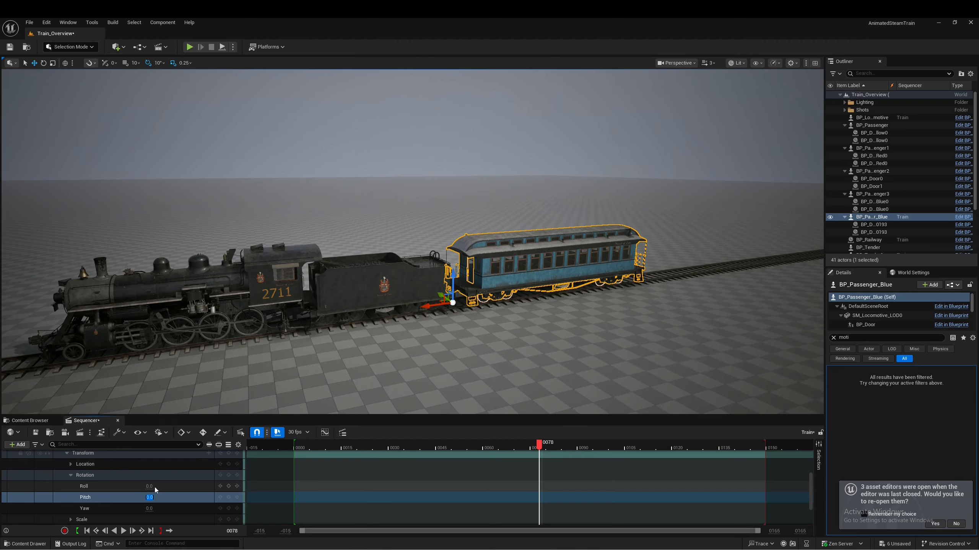
Step: Override the Rotation Roll channel of the blue passenger car's mesh with Double Perlin Noise
mouse_move(151, 487)
mouse_down()
mouse_move(161, 487)
mouse_move(149, 486)
mouse_up()
click(149, 487)
text(0)
key(Return)
right_click(149, 487)
click(138, 489)
right_click(148, 487)
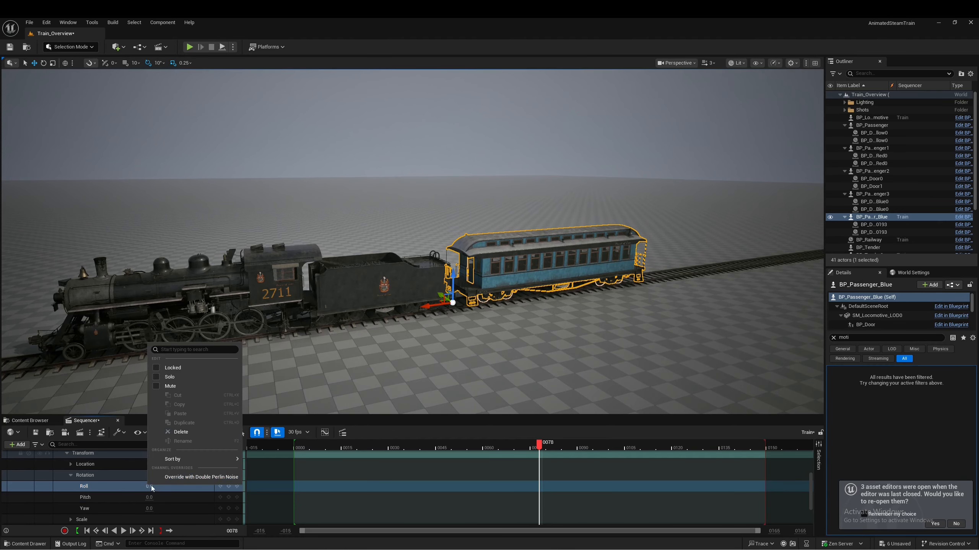
right_click(152, 486)
click(189, 478)
Step: Play the sequence from frame 0 and follow the train up close to check the blue passenger car's rocking motion
drag(316, 449, 479, 467)
right_drag(412, 242, 481, 220)
key(g)
click(295, 445)
key(space)
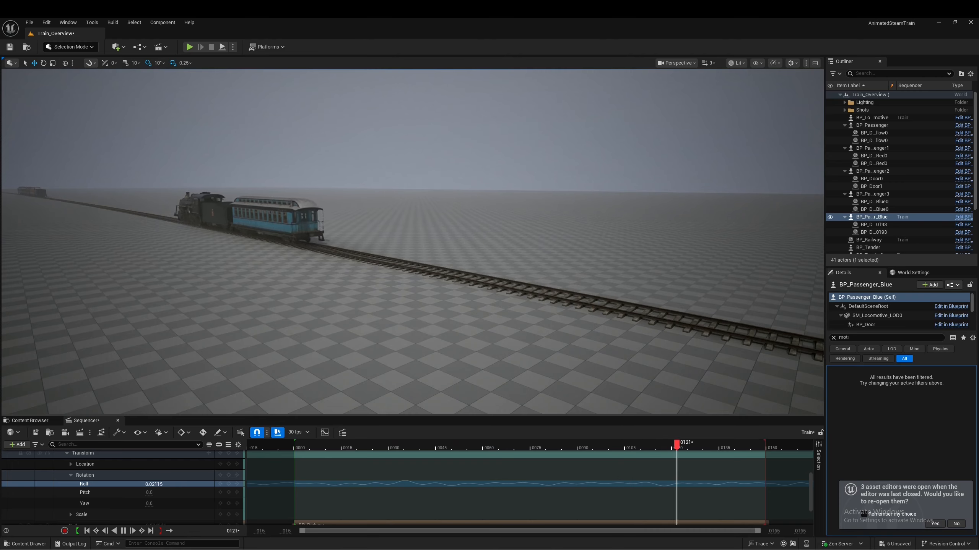
right_drag(501, 381, 539, 389)
key(w)
right_drag(504, 360, 567, 376)
right_drag(456, 354, 458, 355)
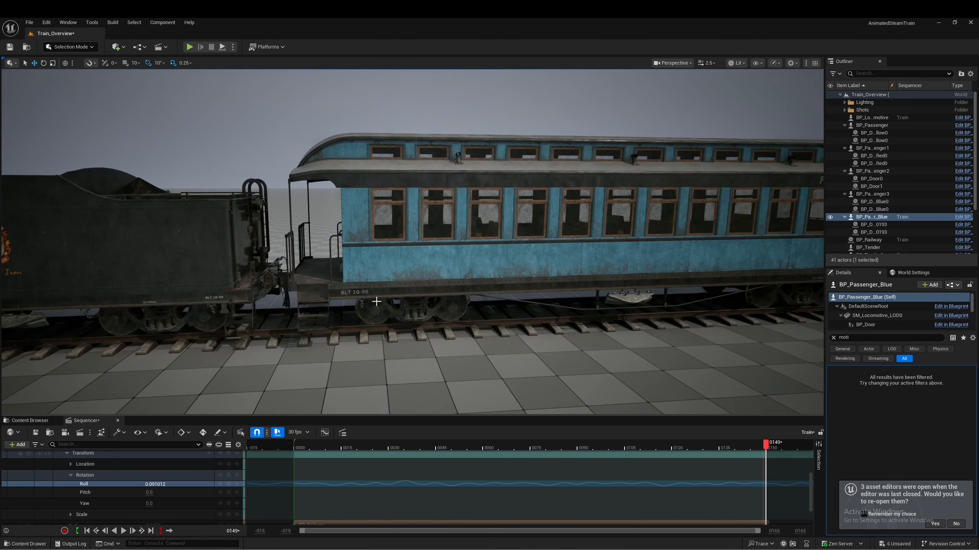
Step: Collapse the BP_Passenger_Blue and BP_Locomotive tracks in the sequence
scroll(83, 502, up, 3)
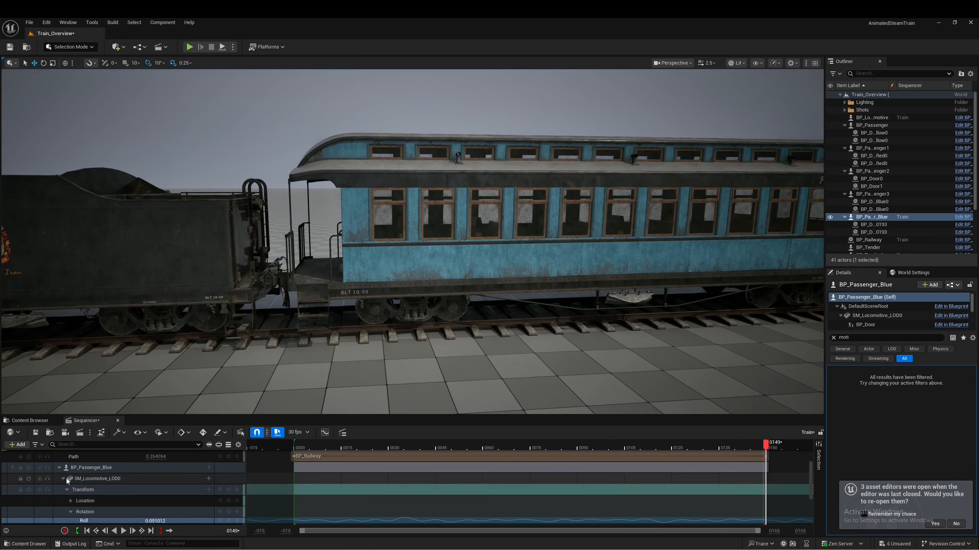
click(59, 468)
click(58, 456)
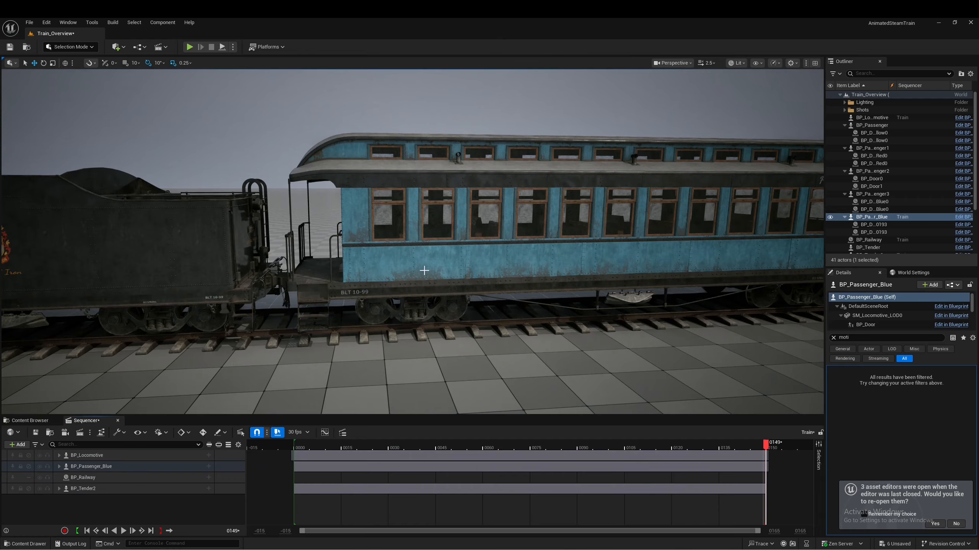
Step: Open the Construction Script of BP_Carriage from the Parrents folder and add references to SM_TrainWheel_LOD0 through LOD3 beside the Set Static Mesh node
click(35, 420)
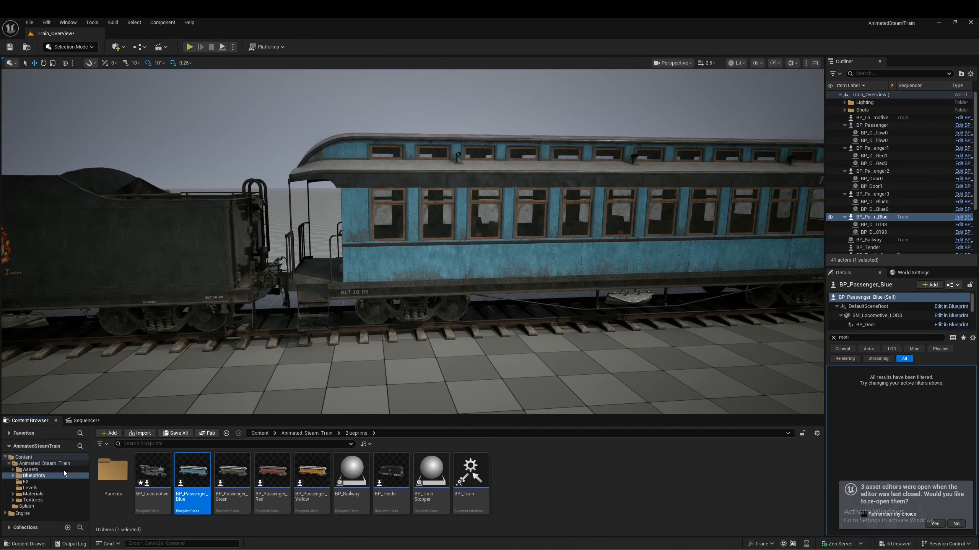
double_click(113, 470)
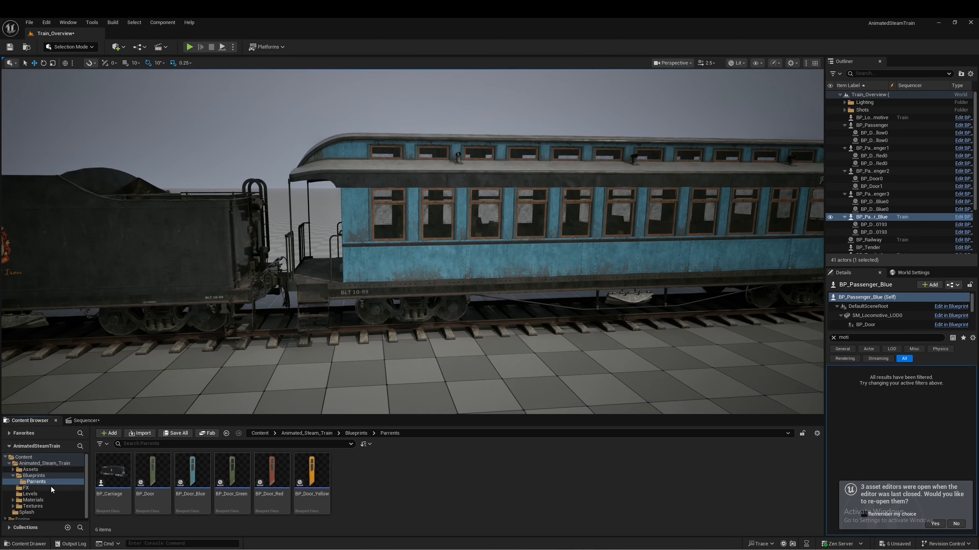
double_click(115, 477)
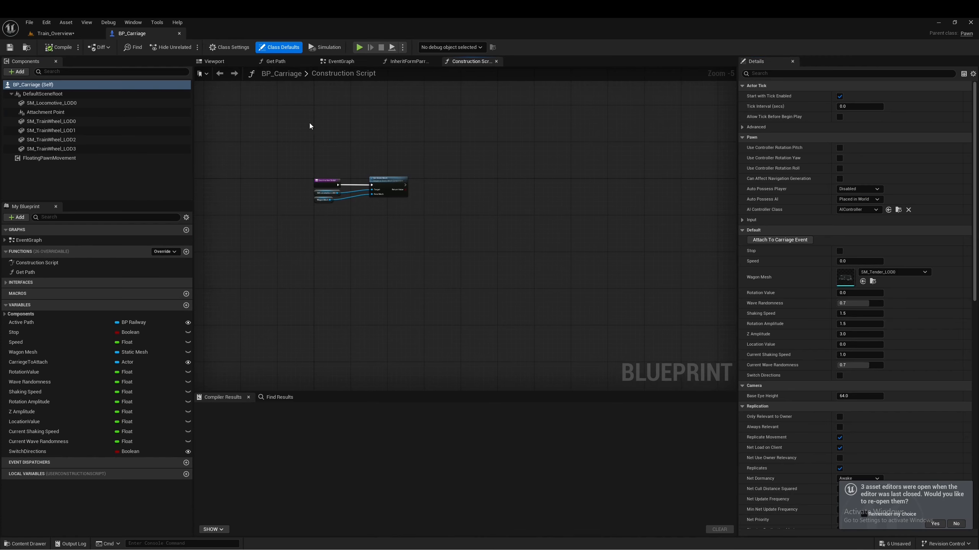
click(42, 263)
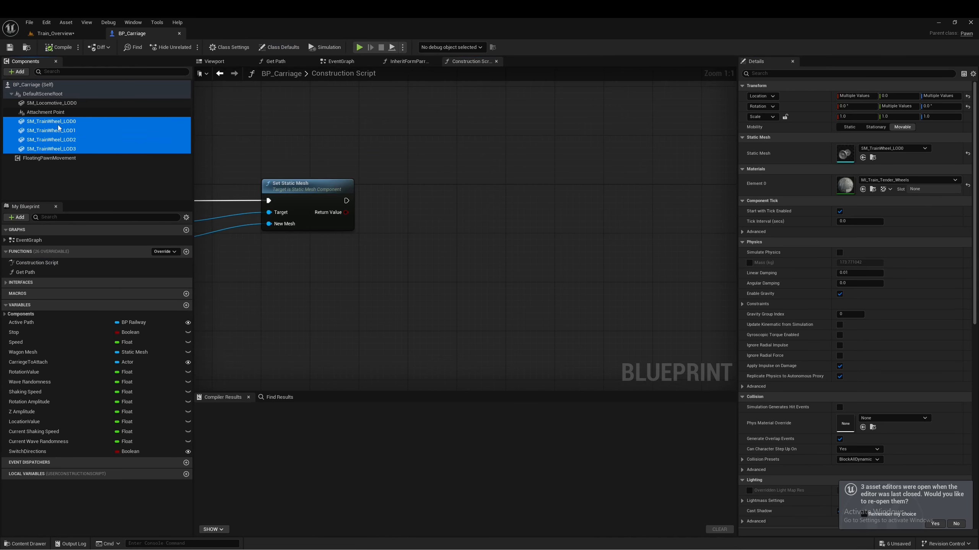
drag(58, 128, 372, 266)
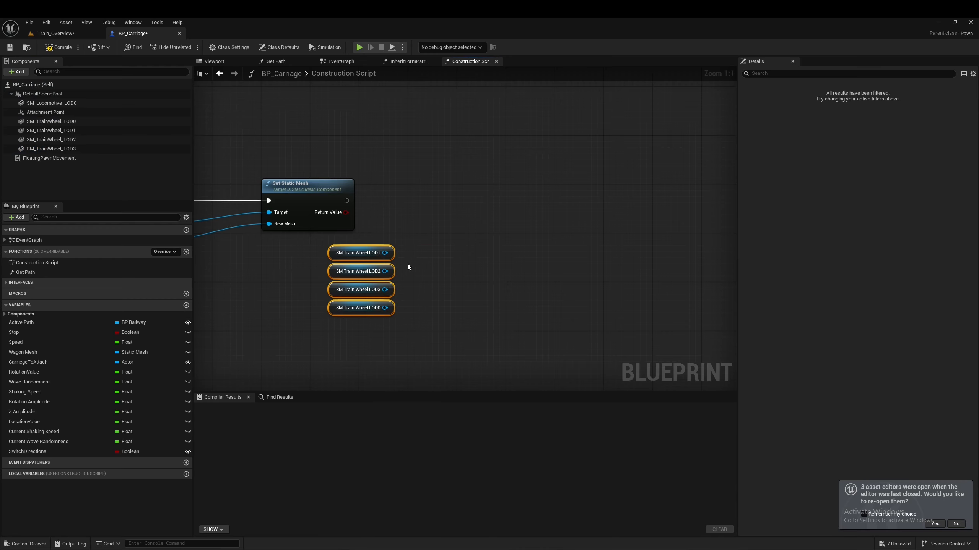
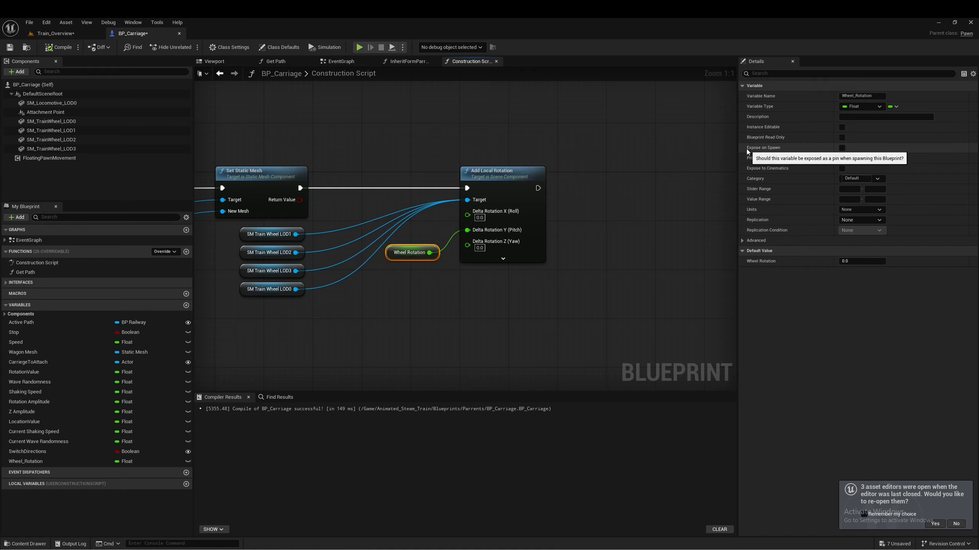
Step: Make Wheel_Rotation instance editable and exposed to cinematics, enable Run Construction Script in Sequencer for BP_Carriage, and compile
click(841, 169)
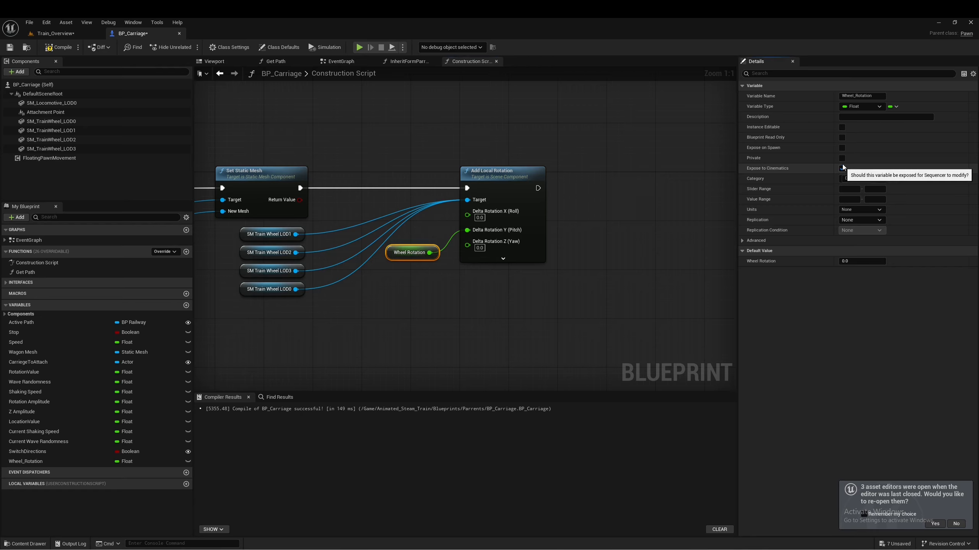
click(841, 127)
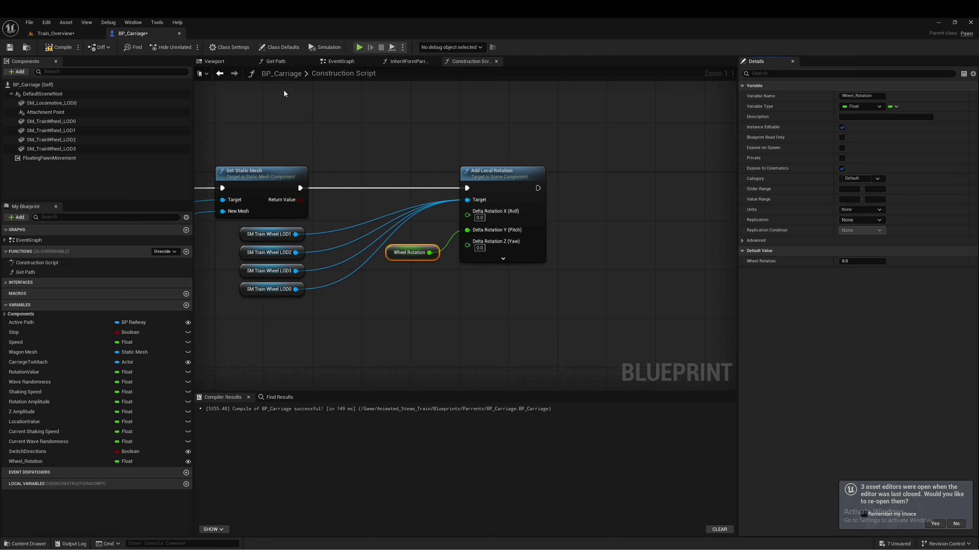
click(231, 49)
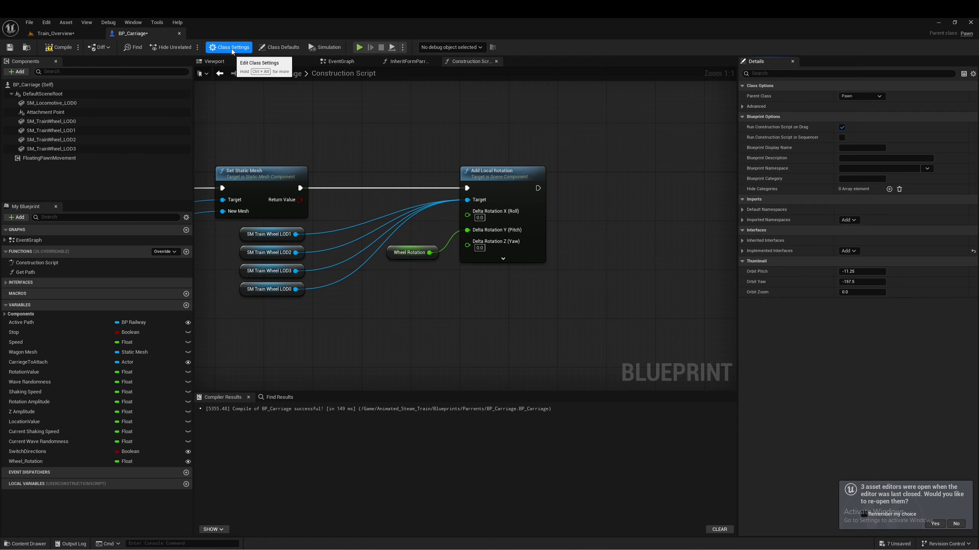
click(841, 138)
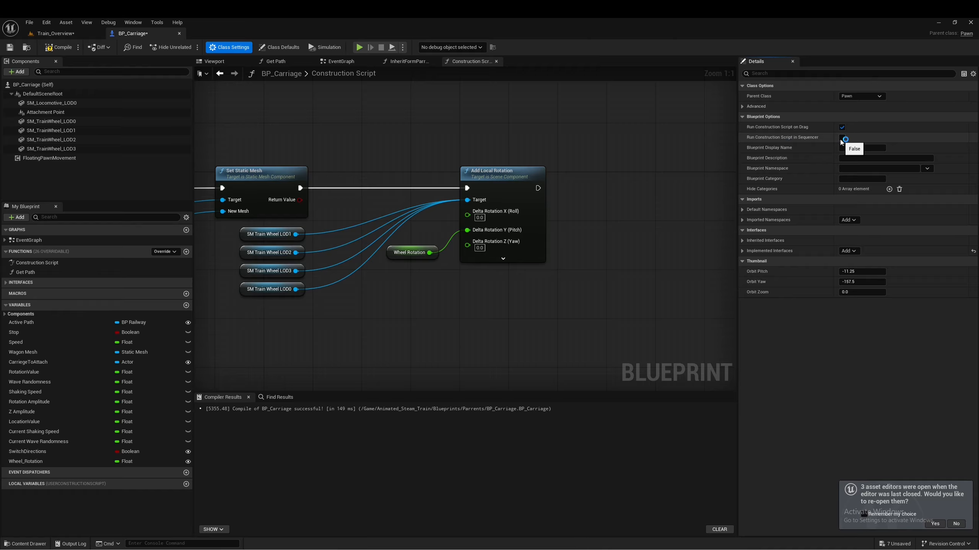
click(60, 48)
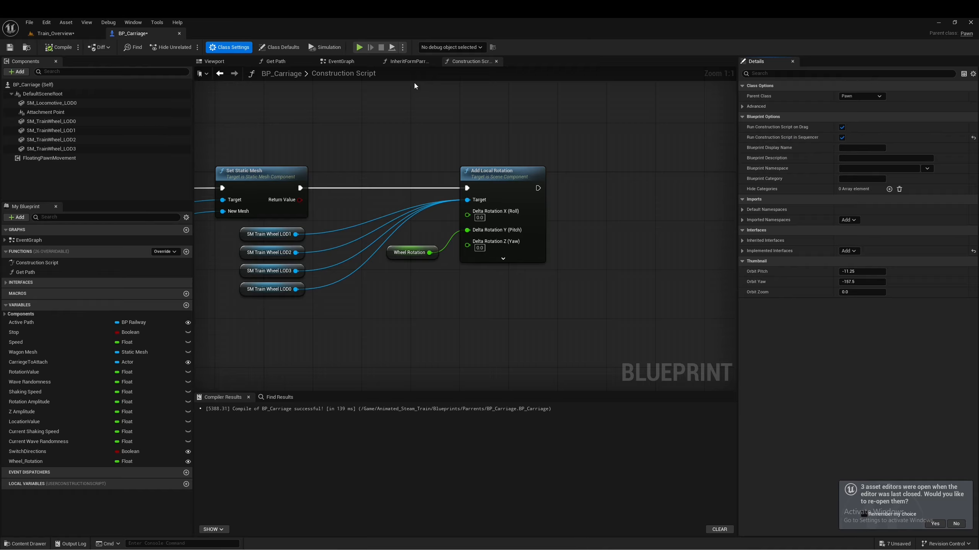
Step: Disconnect the execution outputs of Event BeginPlay, Event Tick and Attach To Carriage Event in BP_Carriage's event graph, then compile, save and close the blueprint
click(338, 62)
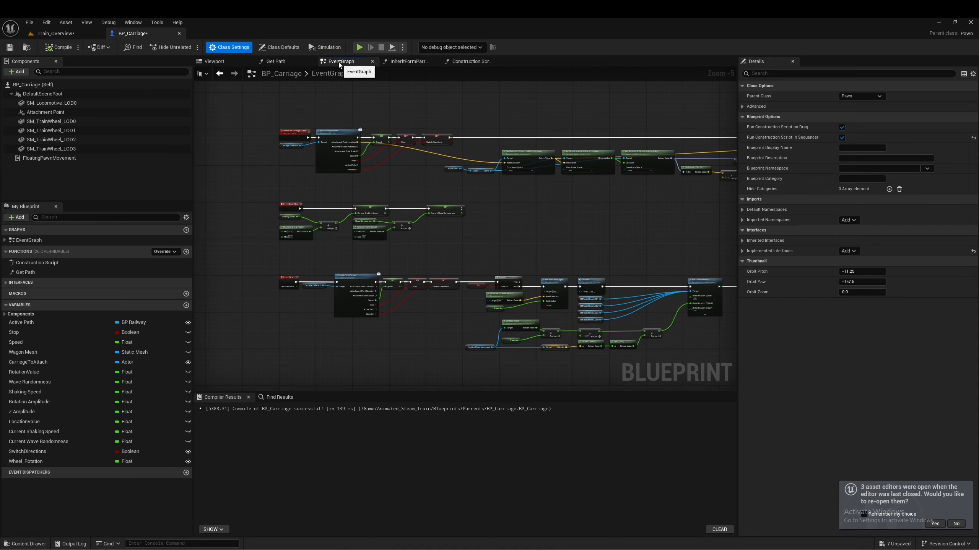
scroll(292, 105, up, 3)
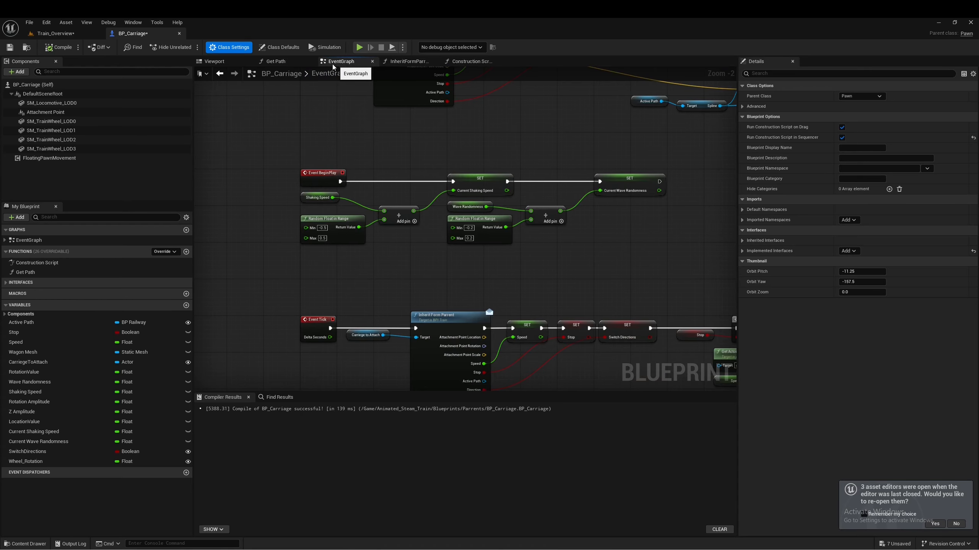
scroll(305, 91, down, 2)
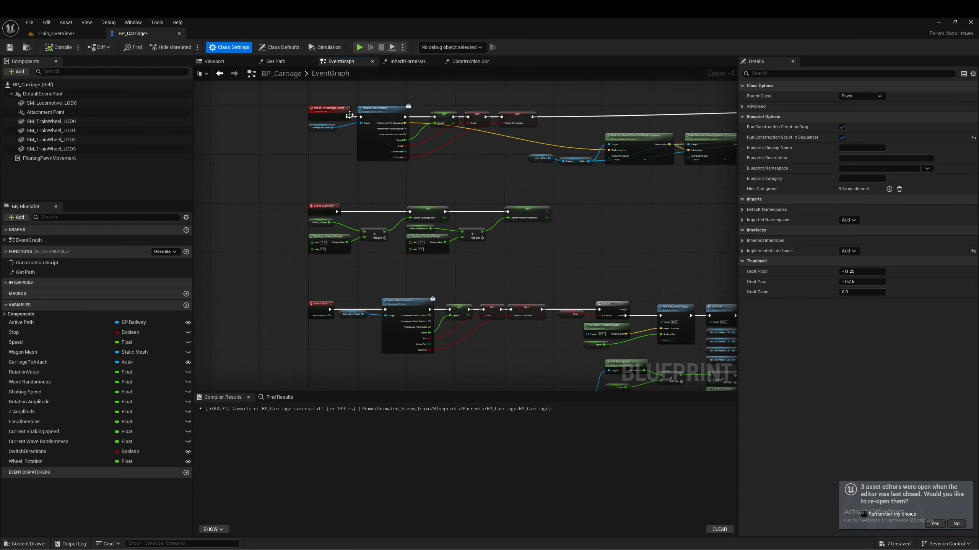
scroll(344, 230, up, 2)
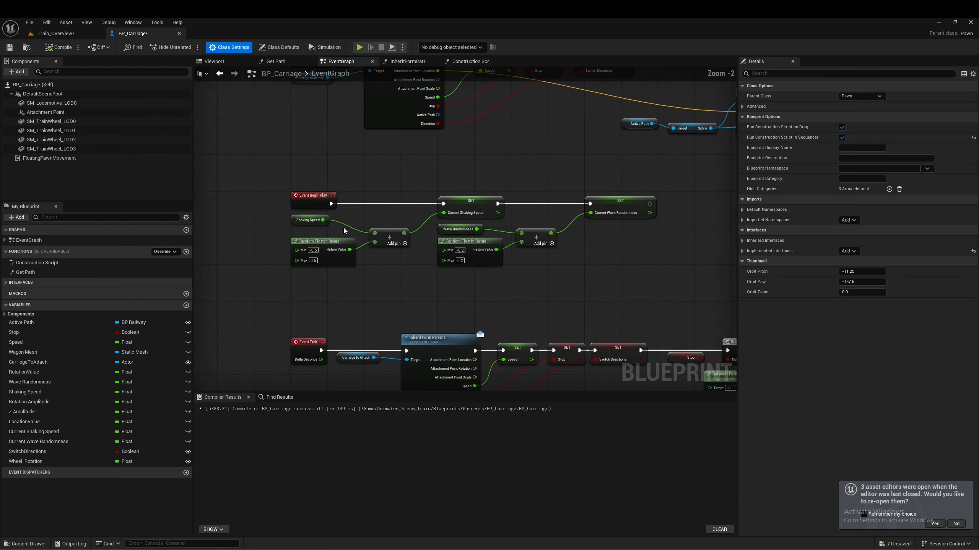
alt+click(331, 203)
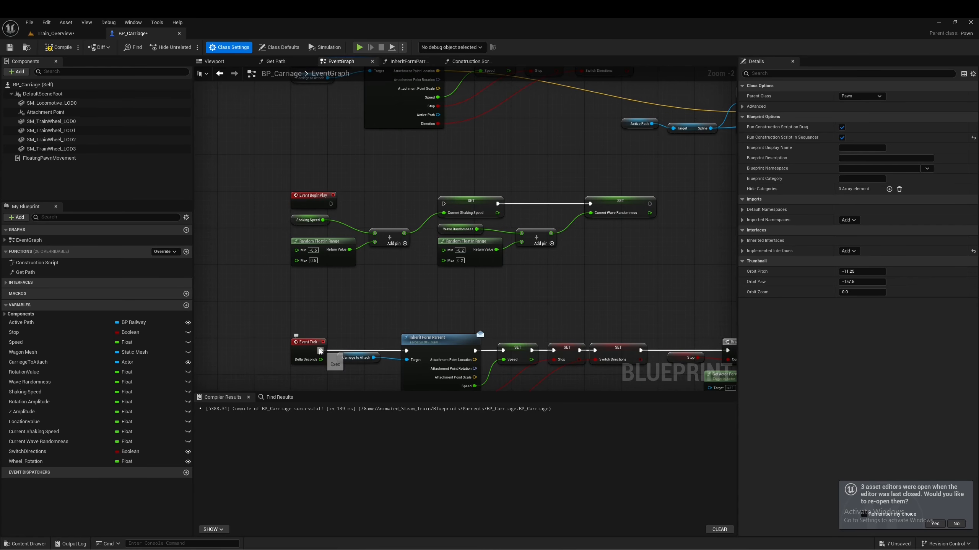
right_drag(353, 77, 360, 178)
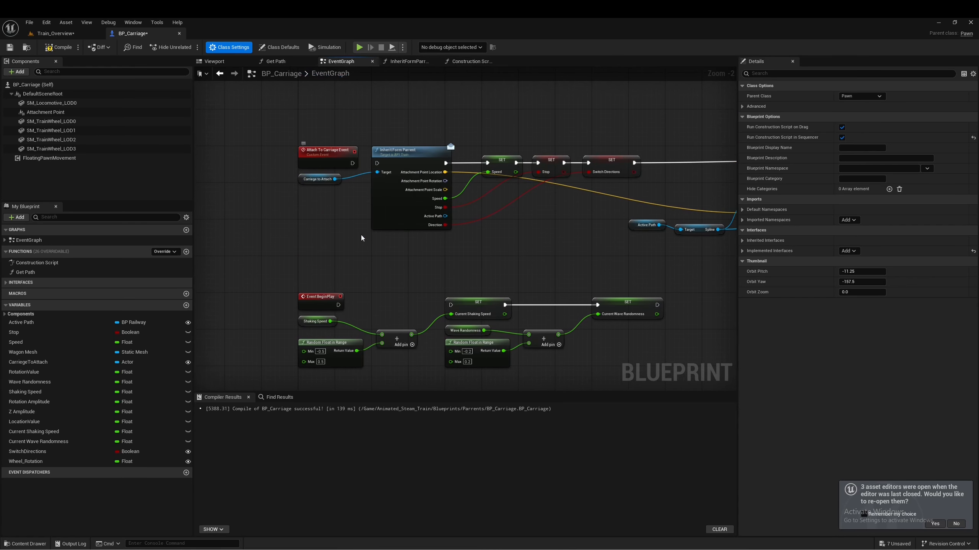
scroll(375, 294, down, 1)
right_drag(367, 256, 392, 294)
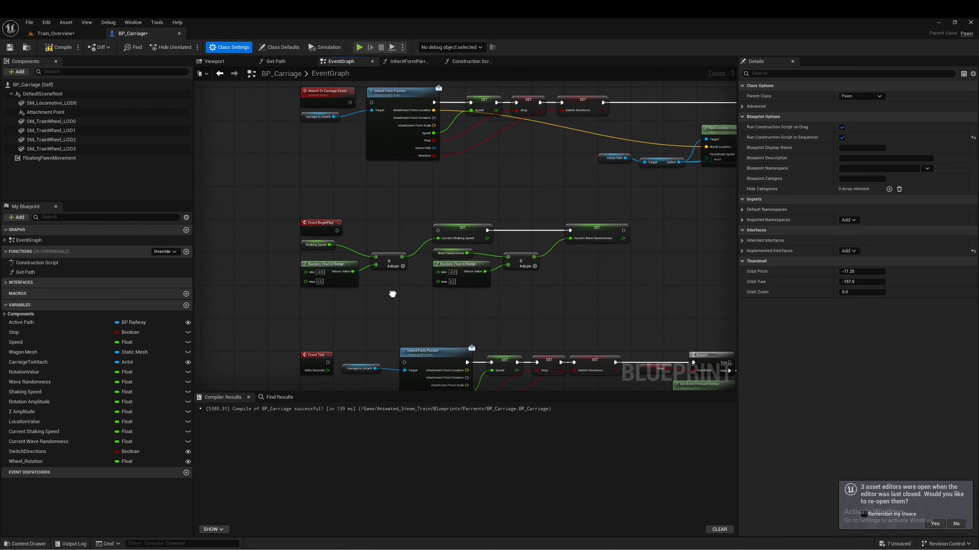
click(51, 52)
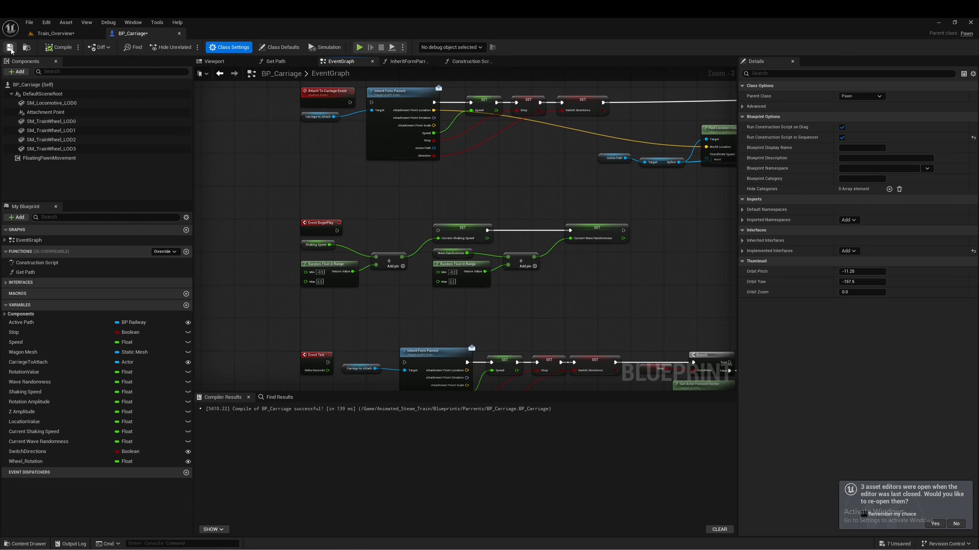
middle_click(120, 35)
Step: Open the BP_Locomotive blueprint from the Blueprints folder and disconnect Event Tick from its Branch node in the event graph
click(42, 476)
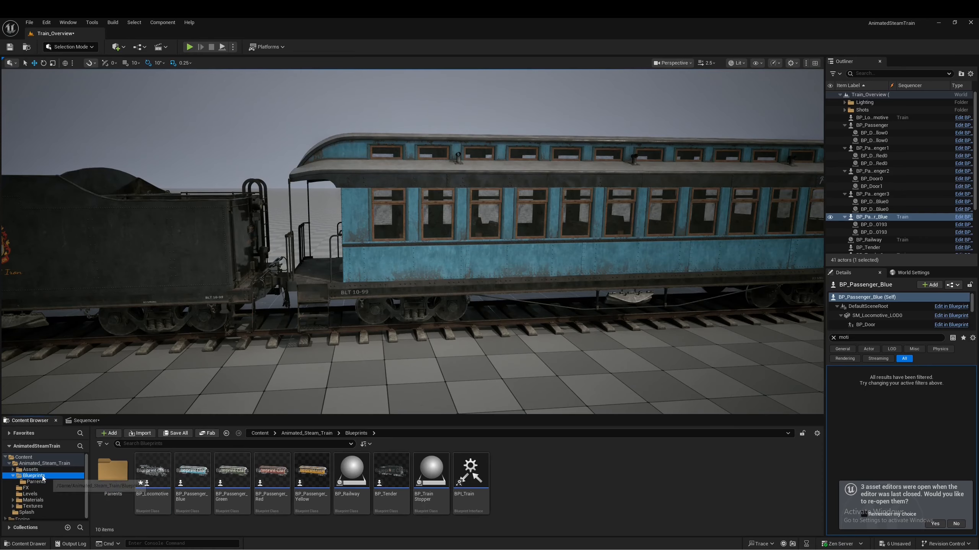
double_click(154, 471)
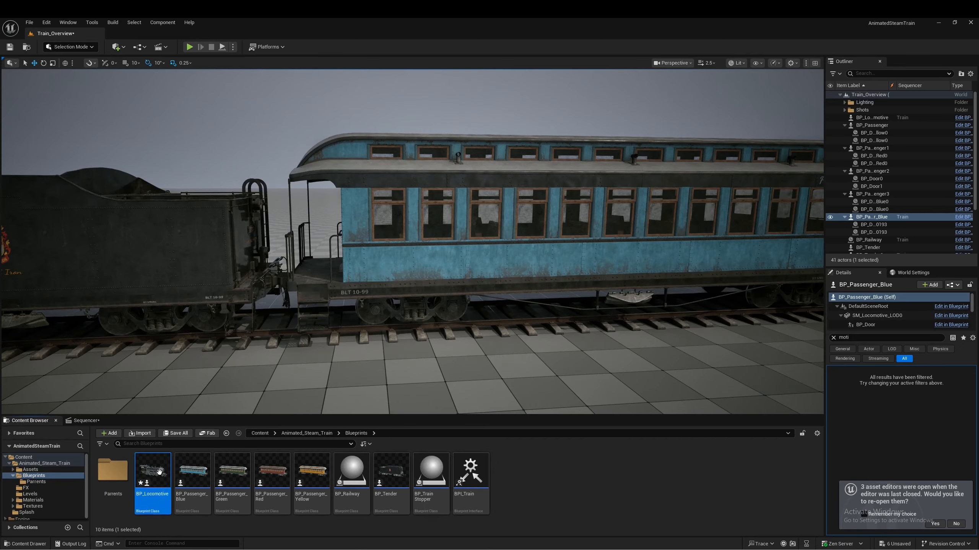
scroll(411, 157, up, 4)
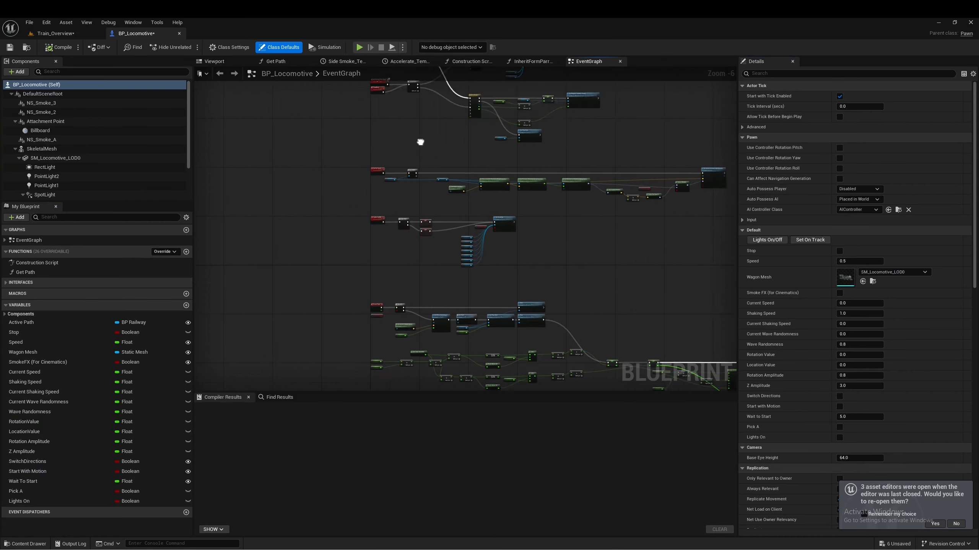
scroll(367, 283, down, 3)
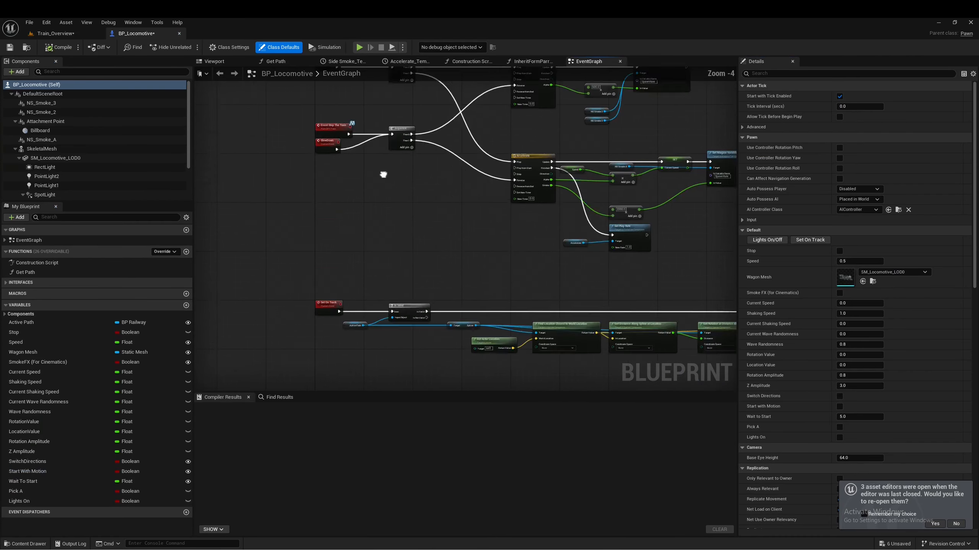
scroll(372, 137, up, 4)
alt+click(364, 161)
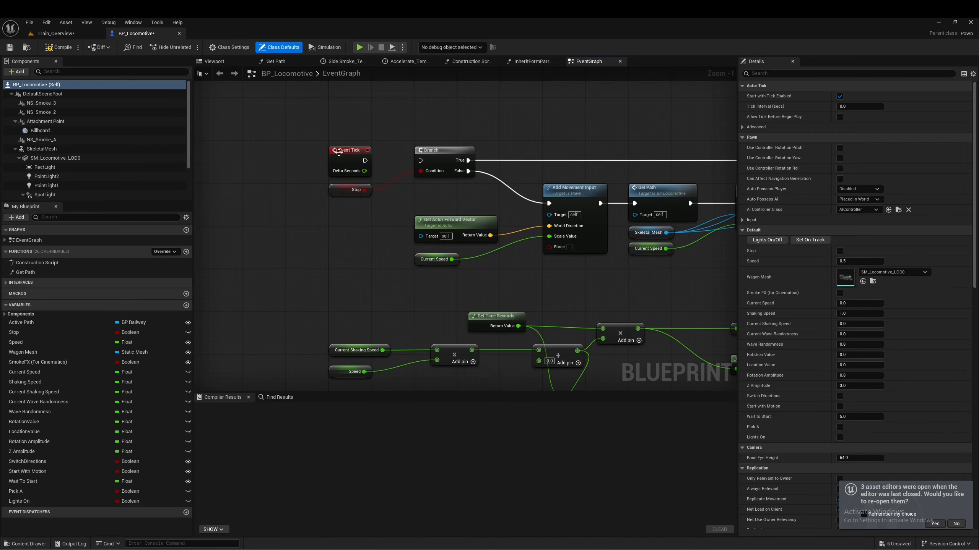
Step: Disconnect the execution input of the Branch node driven by Start with Motion in BP_Locomotive's event graph
scroll(338, 152, down, 4)
right_drag(338, 152, 354, 116)
right_drag(347, 282, 365, 152)
scroll(398, 246, up, 3)
right_drag(625, 251, 203, 256)
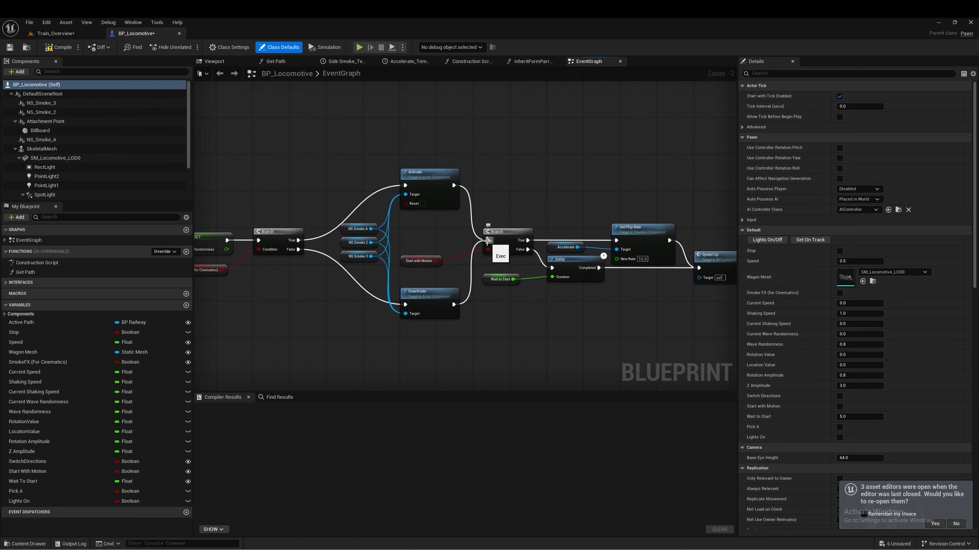
alt+click(487, 240)
scroll(428, 185, down, 3)
Step: Disconnect the Set On Track event from its Is Valid node in the event graph and compile BP_Locomotive
right_drag(302, 91, 508, 386)
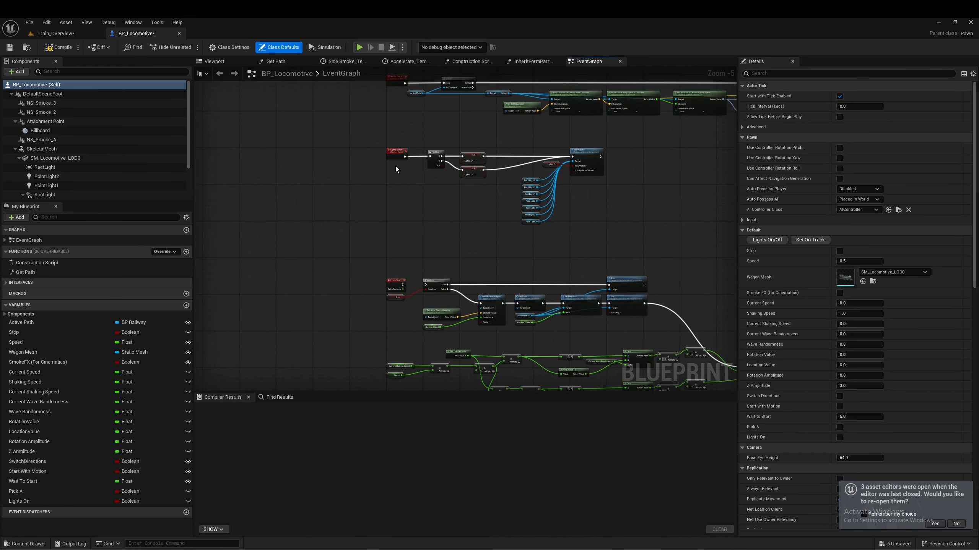
scroll(396, 169, up, 5)
scroll(373, 277, down, 3)
right_drag(373, 277, 365, 372)
scroll(364, 222, up, 2)
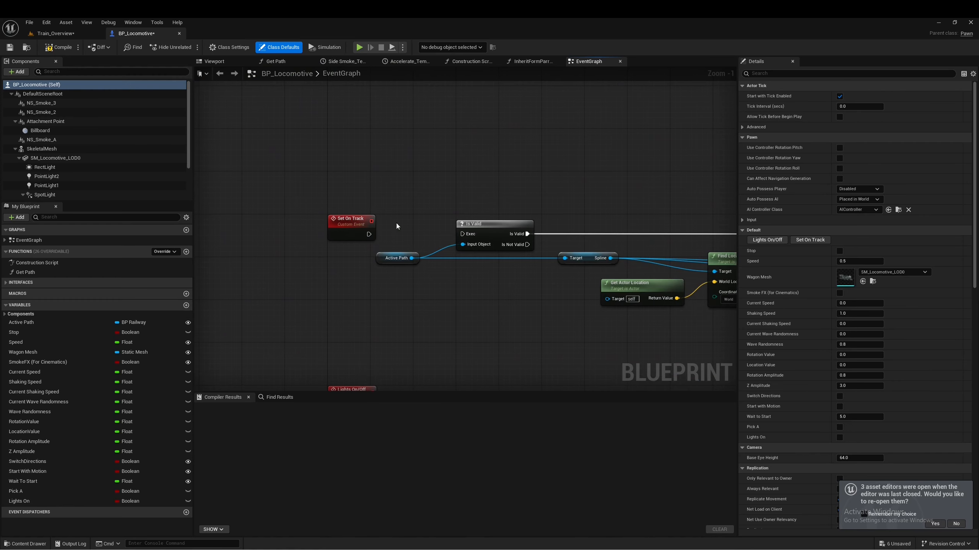
click(55, 48)
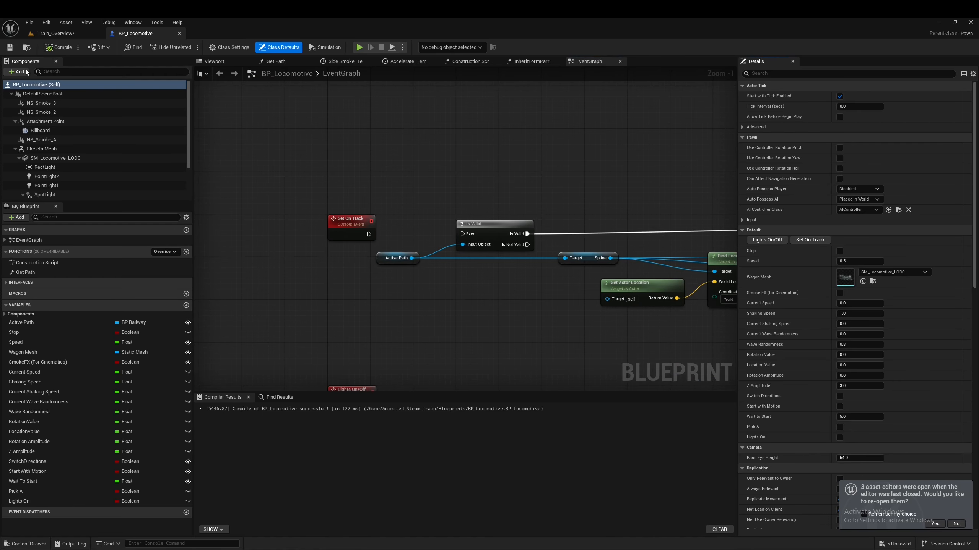
Step: Return to the Train_Overview level's Sequencer and add a Wheel Rotation track to BP_Passenger_Blue
click(77, 33)
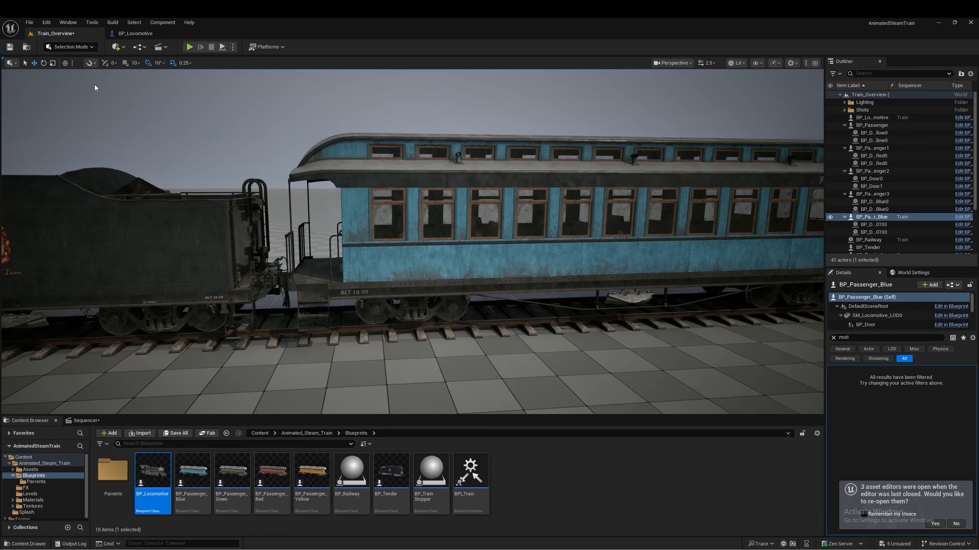
click(91, 421)
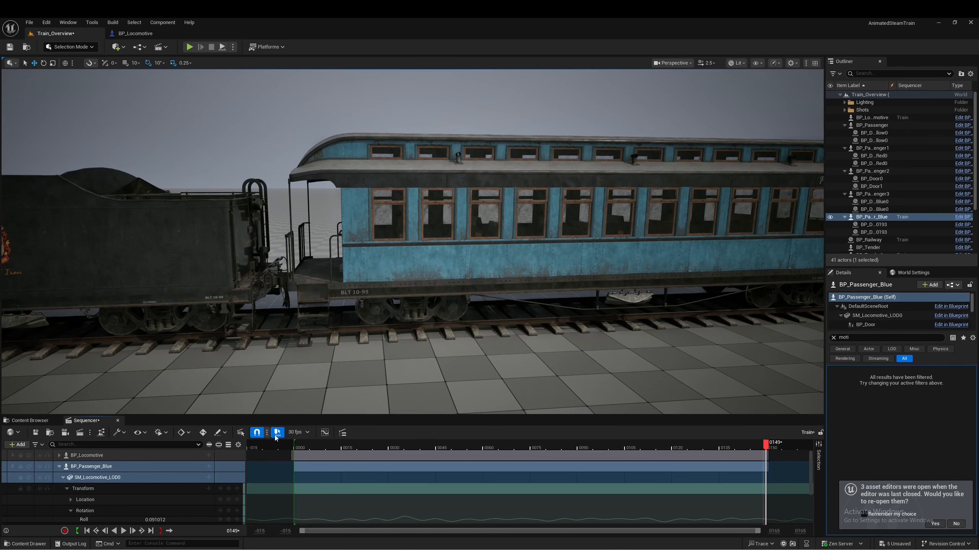
click(59, 466)
right_drag(434, 278, 414, 242)
key(s)
key(w)
scroll(432, 250, down, 2)
click(410, 183)
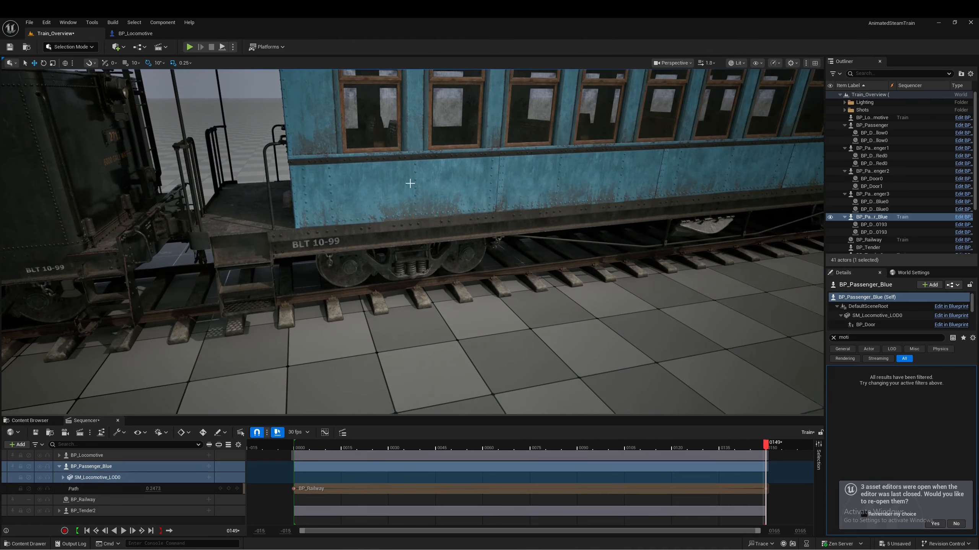
click(89, 478)
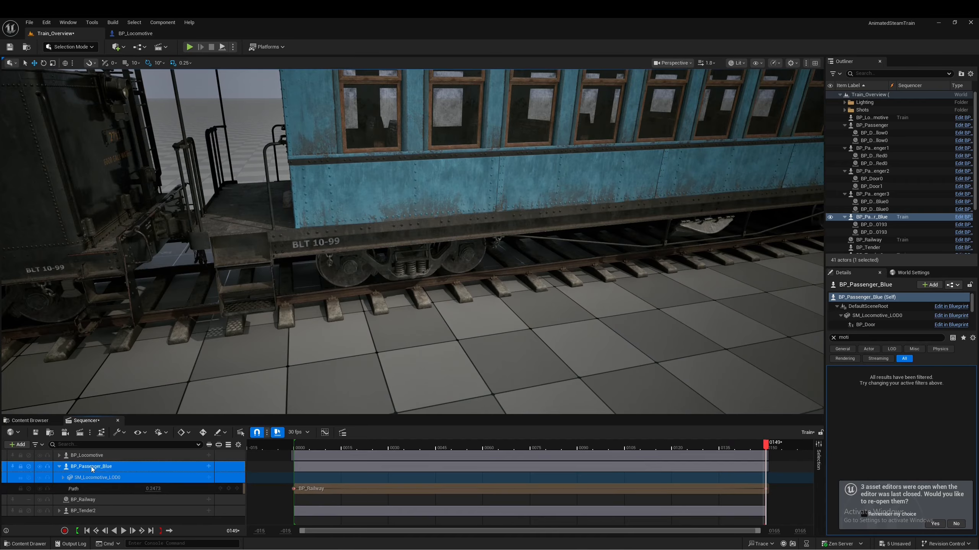
click(91, 466)
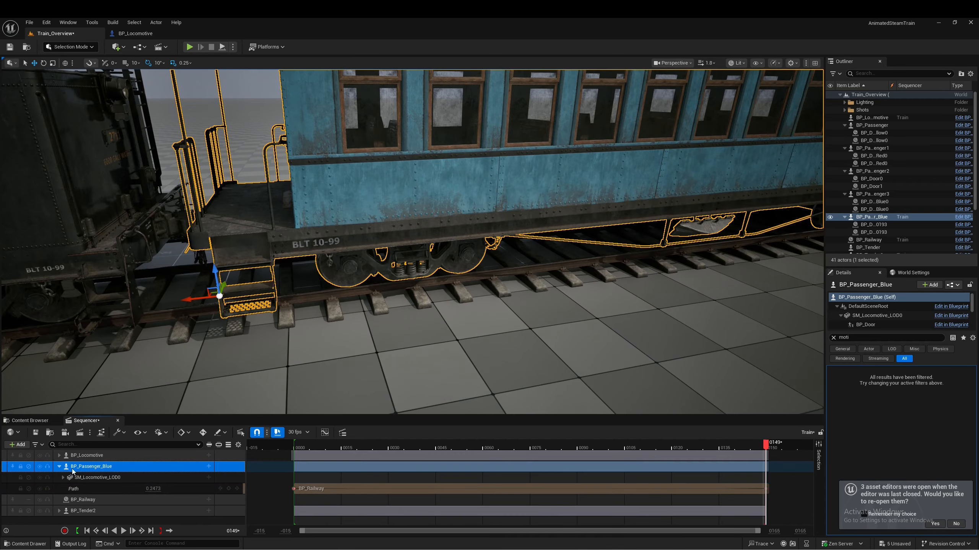
click(208, 467)
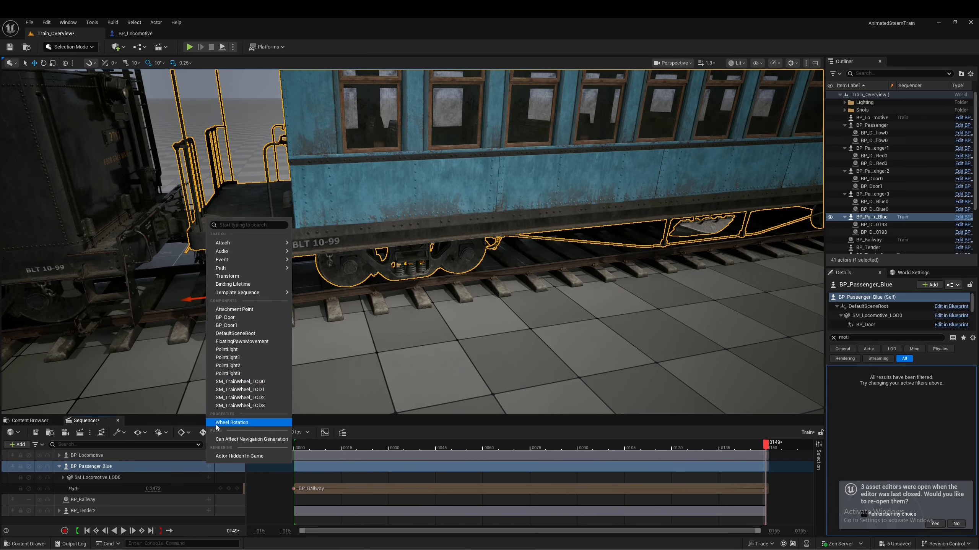
click(234, 422)
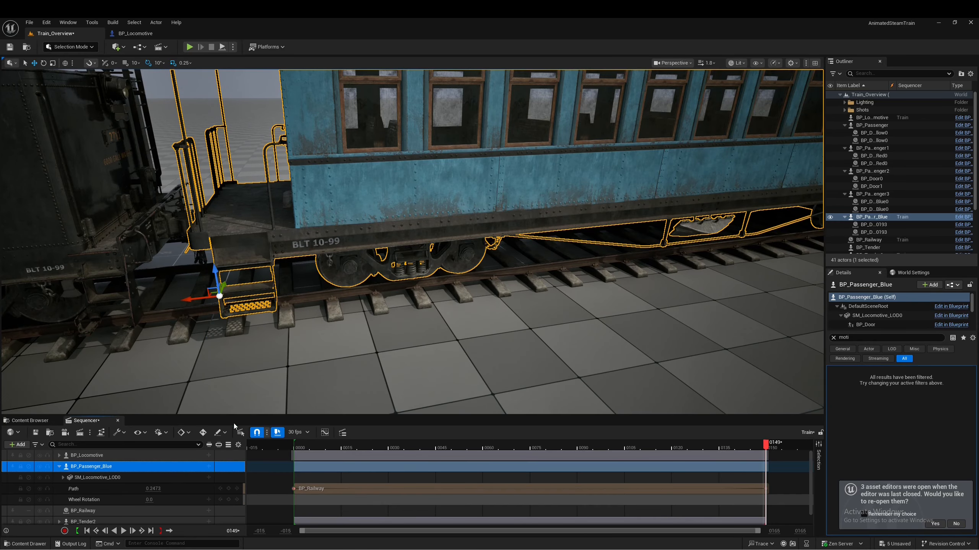
Step: Add a Wheel Rotation keyframe for BP_Passenger_Blue at frame 0
click(294, 447)
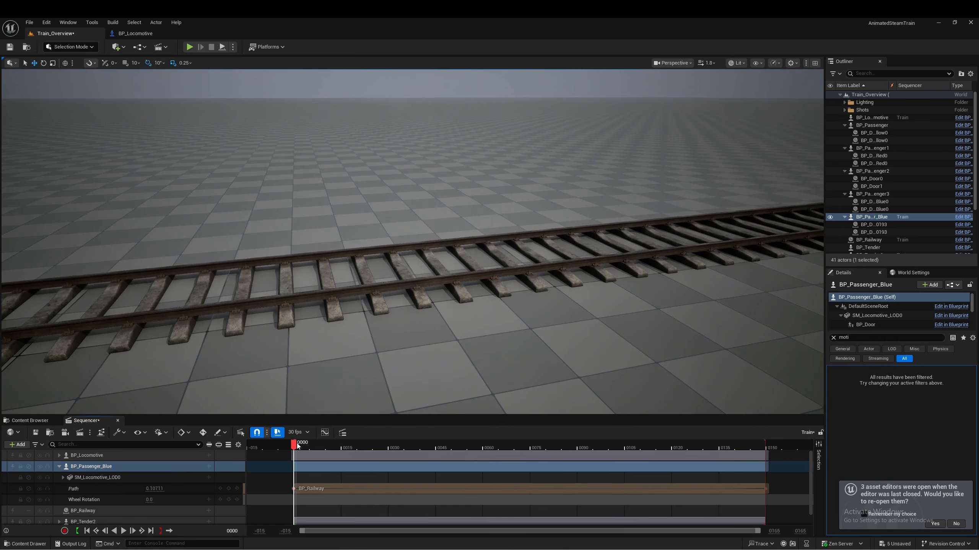
drag(295, 447, 294, 447)
right_drag(385, 270, 482, 200)
scroll(482, 200, up, 1)
key(f)
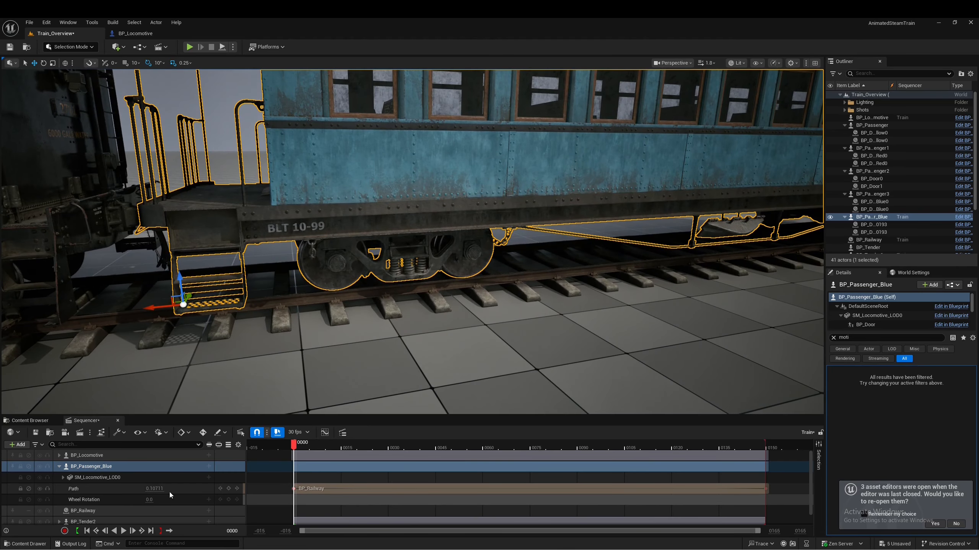
click(229, 500)
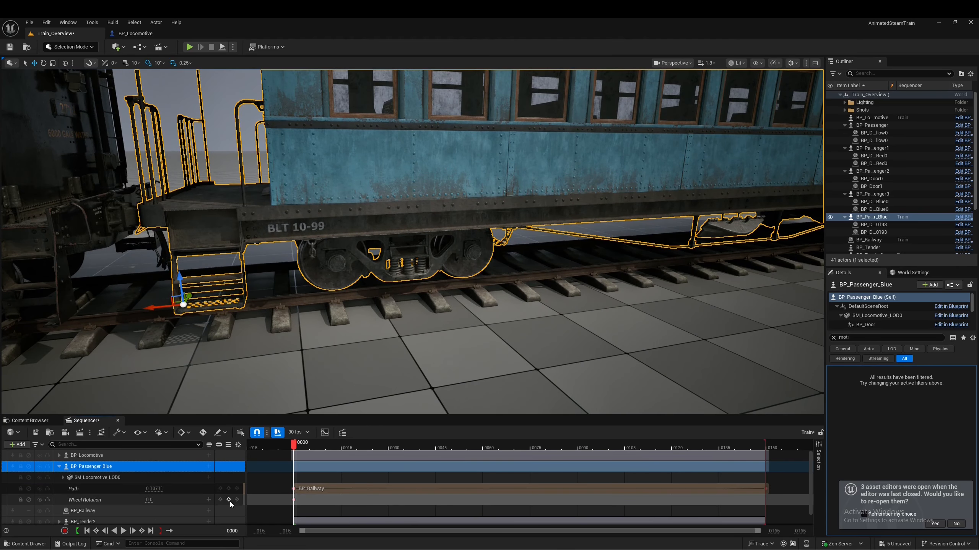
Step: Key BP_Passenger_Blue's Wheel Rotation at frame 45 with a value of -1000
click(295, 446)
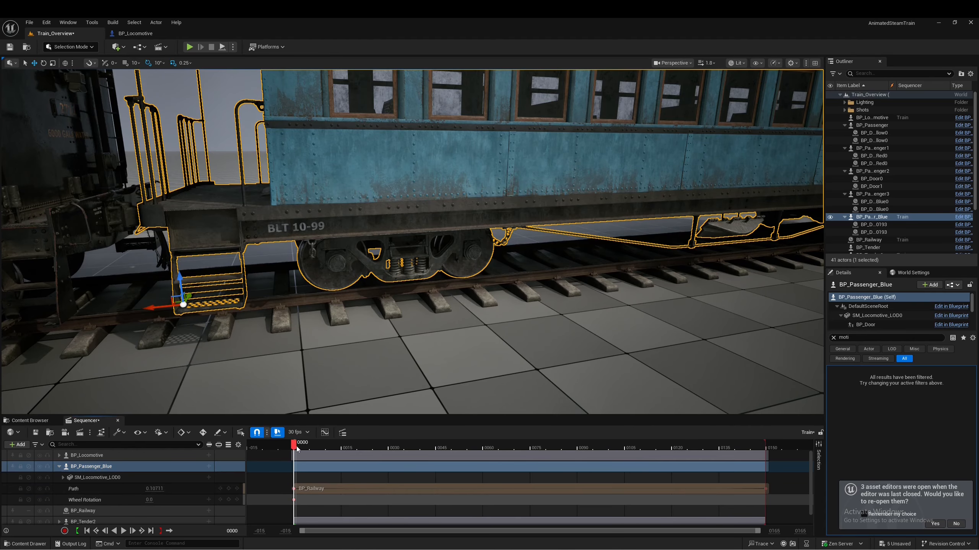
drag(296, 448, 515, 473)
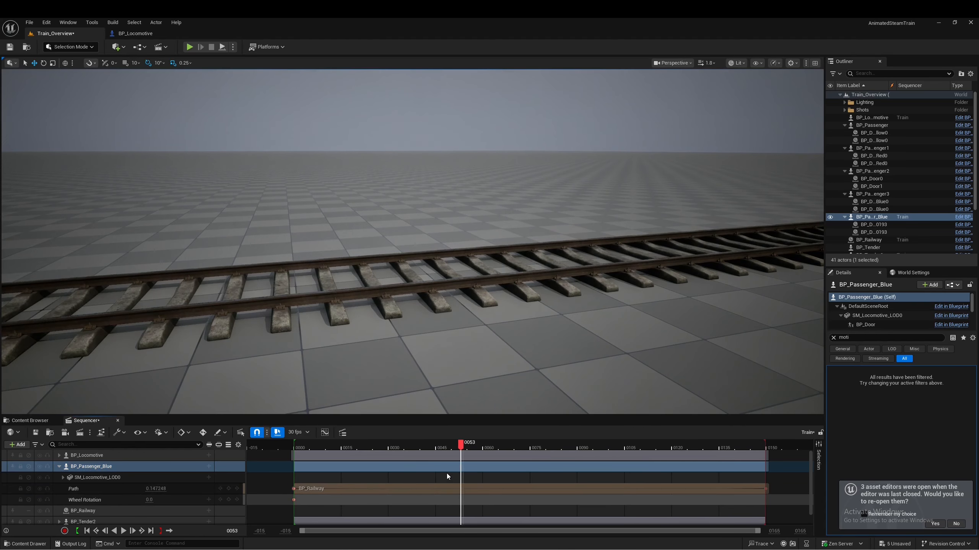
drag(447, 477, 436, 476)
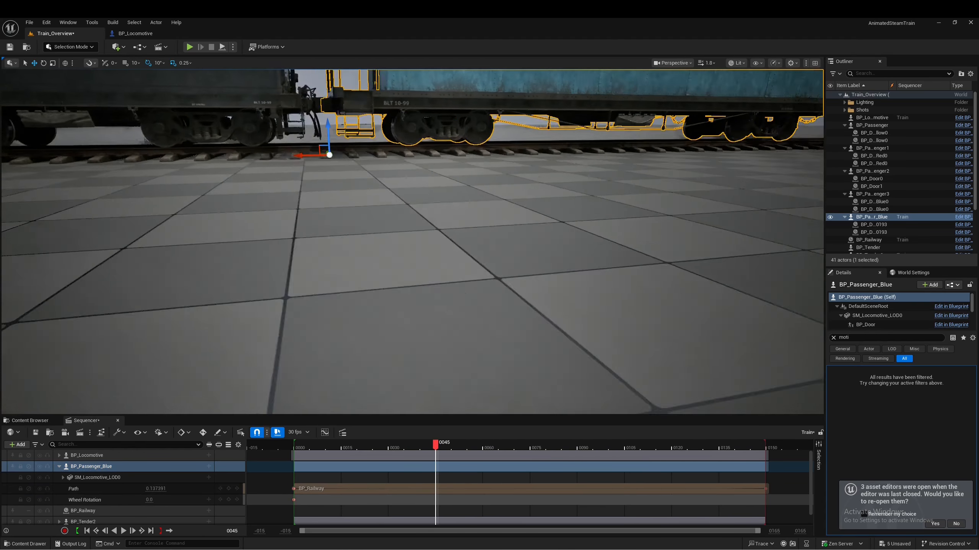
key(f)
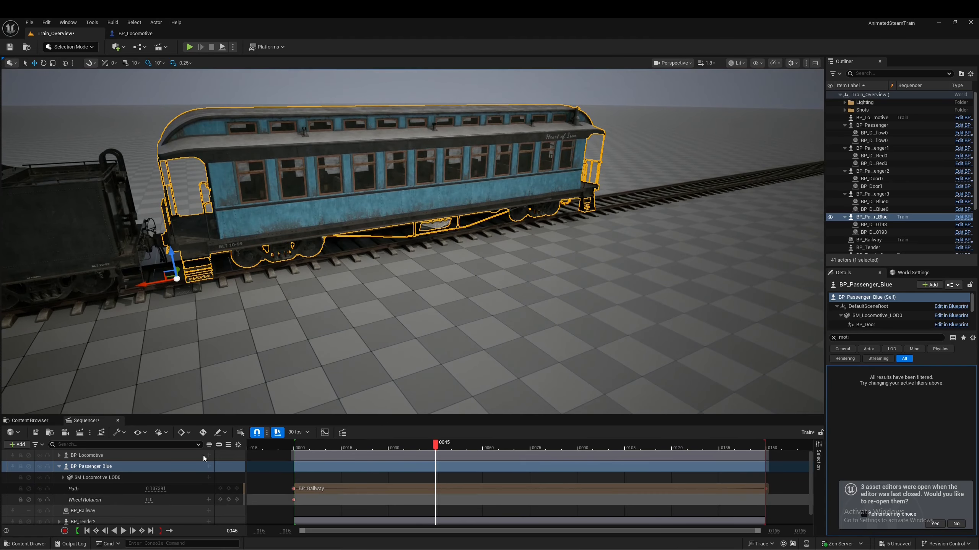
key(w)
mouse_move(293, 339)
right_down()
mouse_move(262, 343)
mouse_move(308, 343)
right_up()
scroll(292, 339, down, 1)
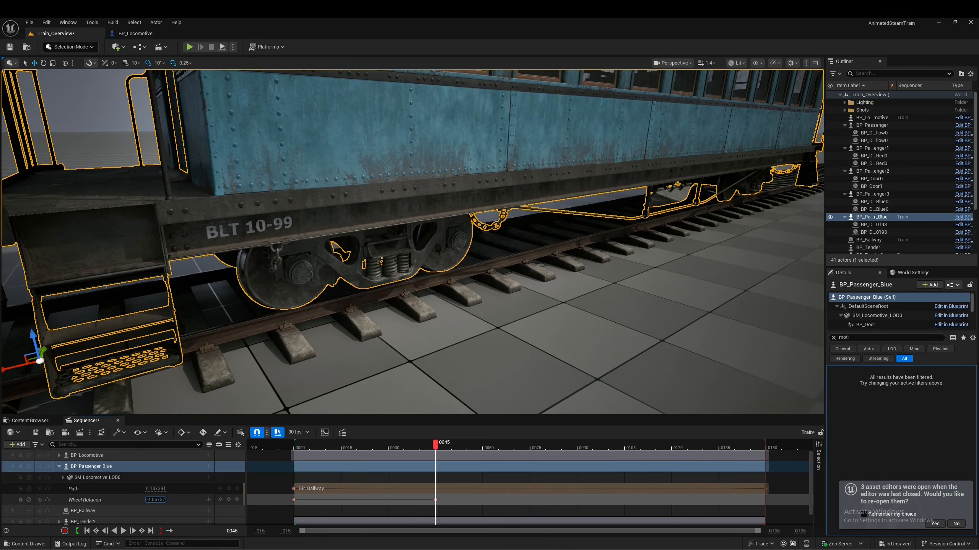
drag(156, 500, 132, 500)
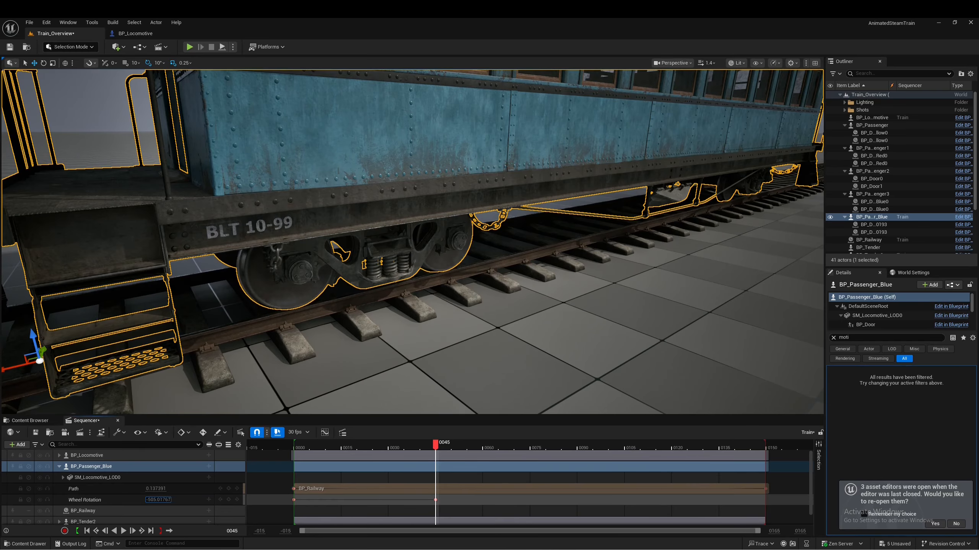
drag(161, 500, 173, 500)
text(-10)
text(0)
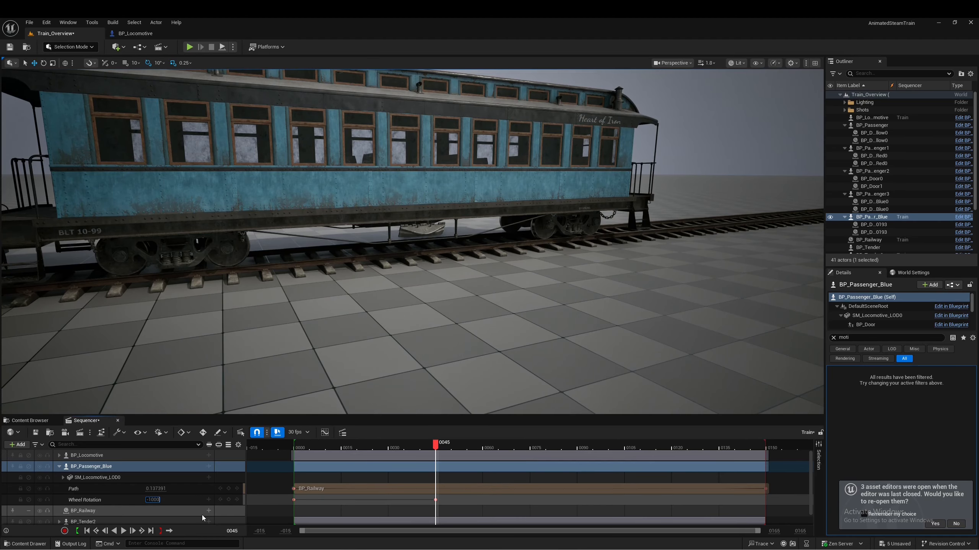
text(0)
key(Return)
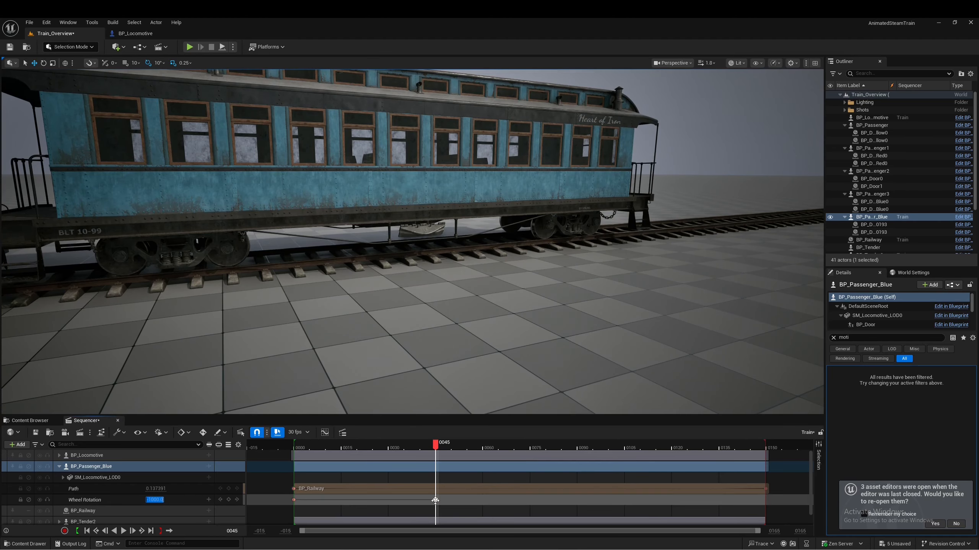
Step: Key BP_Passenger_Blue's unchanged Wheel Rotation at frame 104, key it at 0 on frame 150, and scrub the result
drag(436, 447, 624, 455)
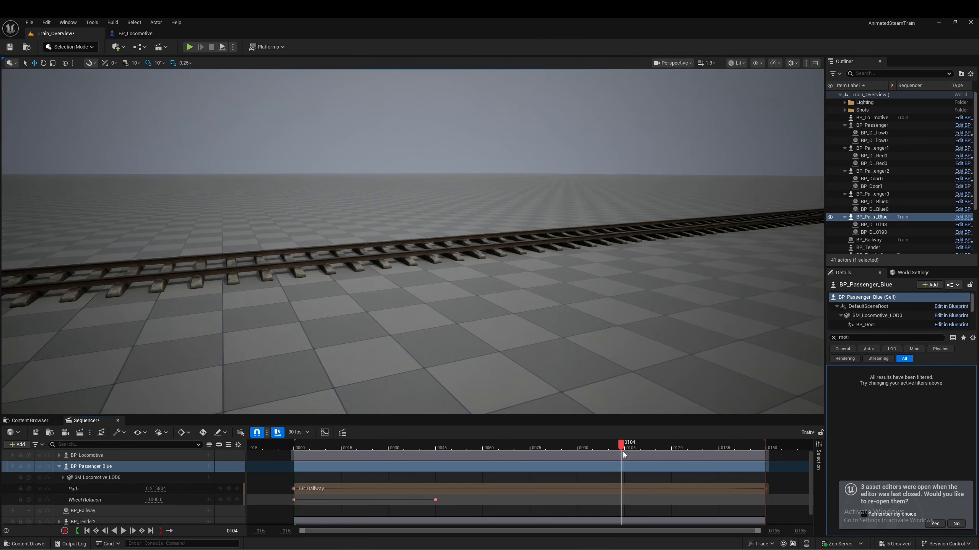
click(229, 501)
drag(622, 446, 768, 468)
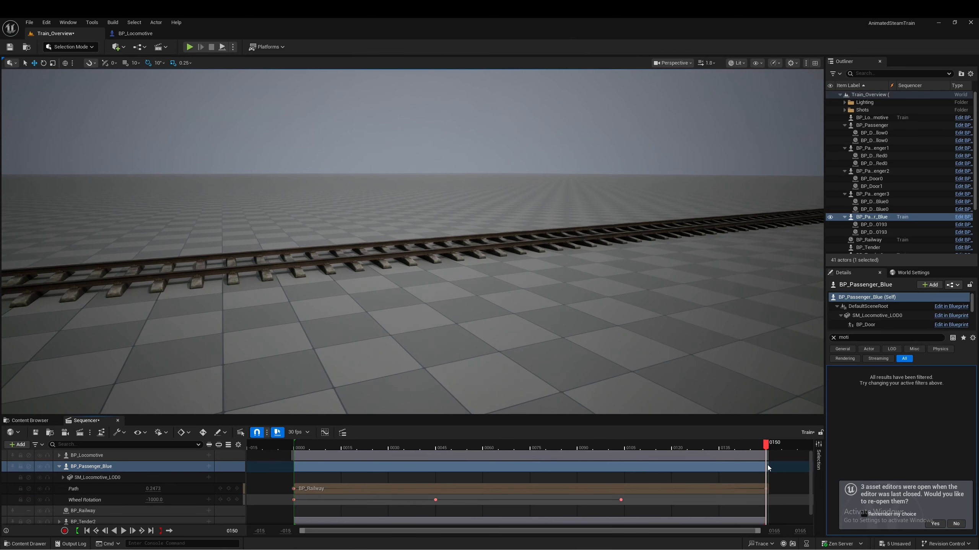
click(157, 500)
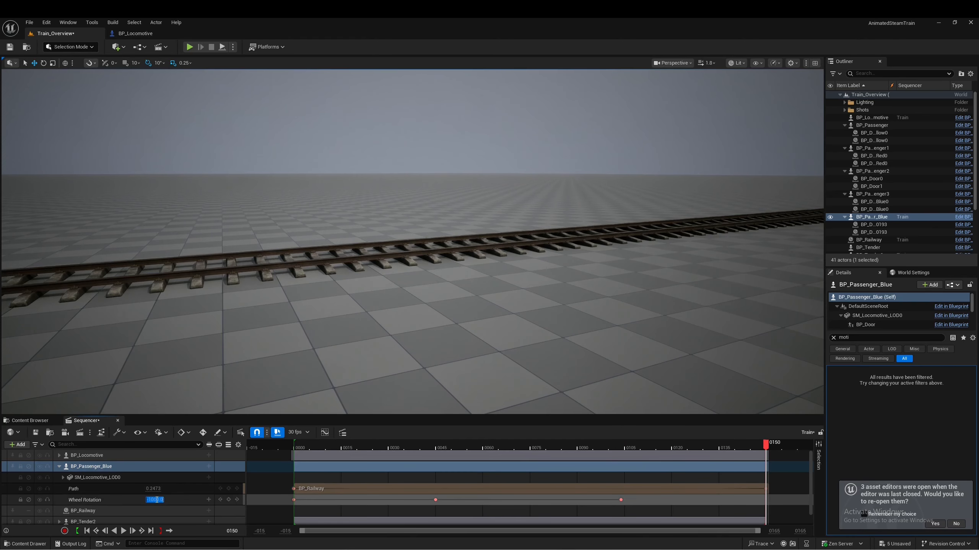
text(0)
key(Return)
click(228, 500)
right_drag(346, 270, 285, 316)
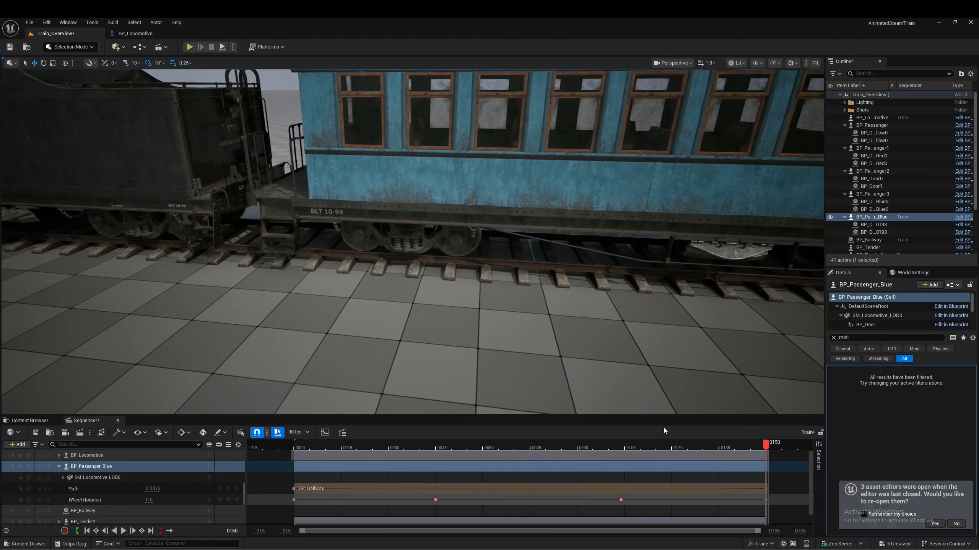
drag(654, 446, 713, 452)
Step: Add a Wheel Rotation track to BP_Tender2 and key it at frame 0
right_drag(485, 317, 371, 273)
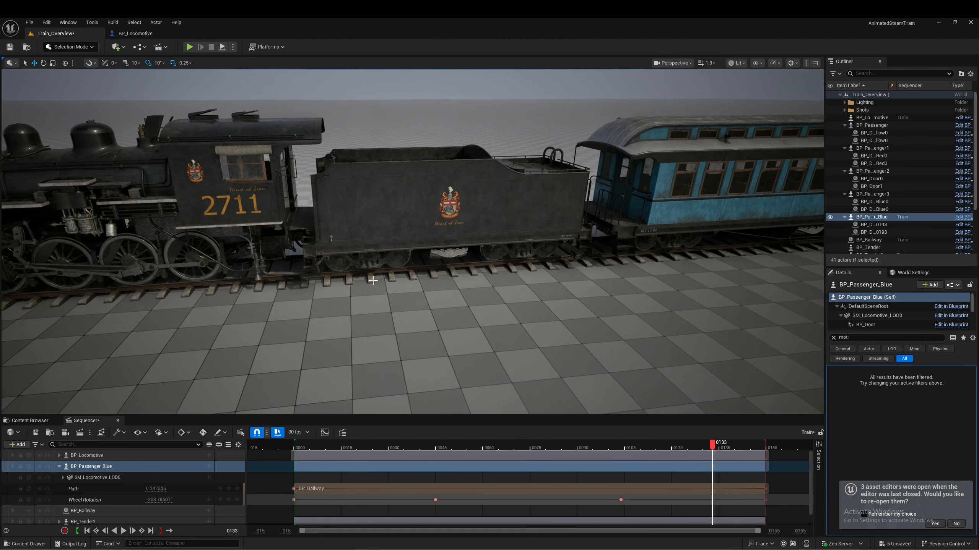
click(59, 466)
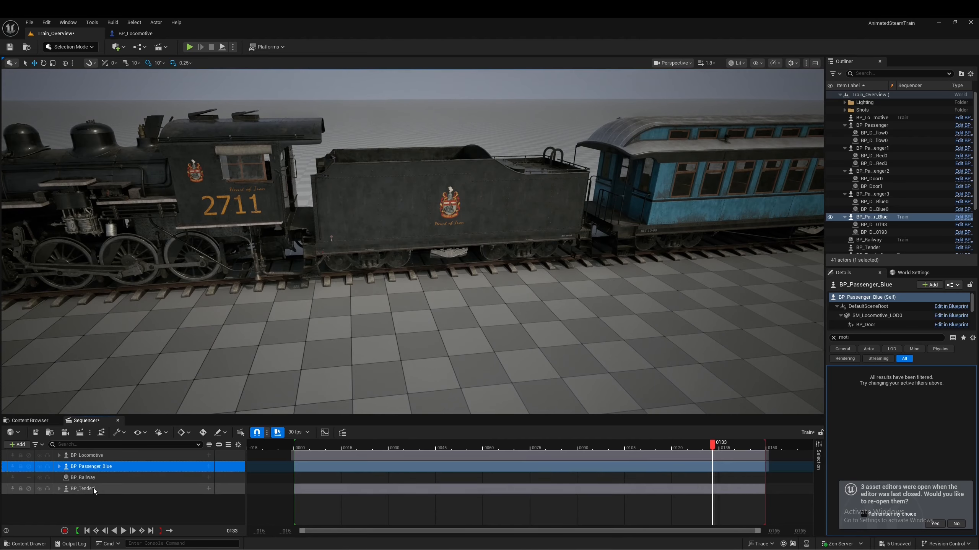
click(93, 488)
click(173, 496)
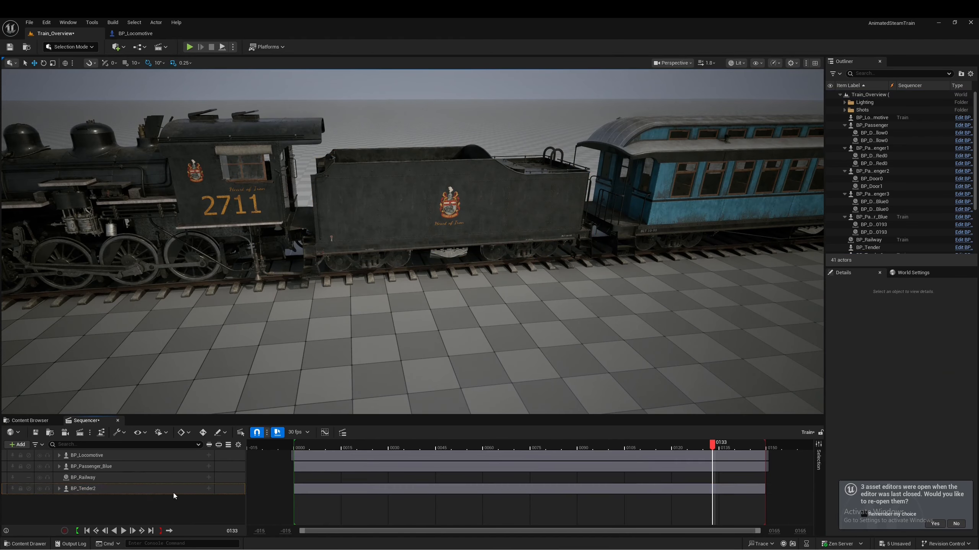
click(209, 488)
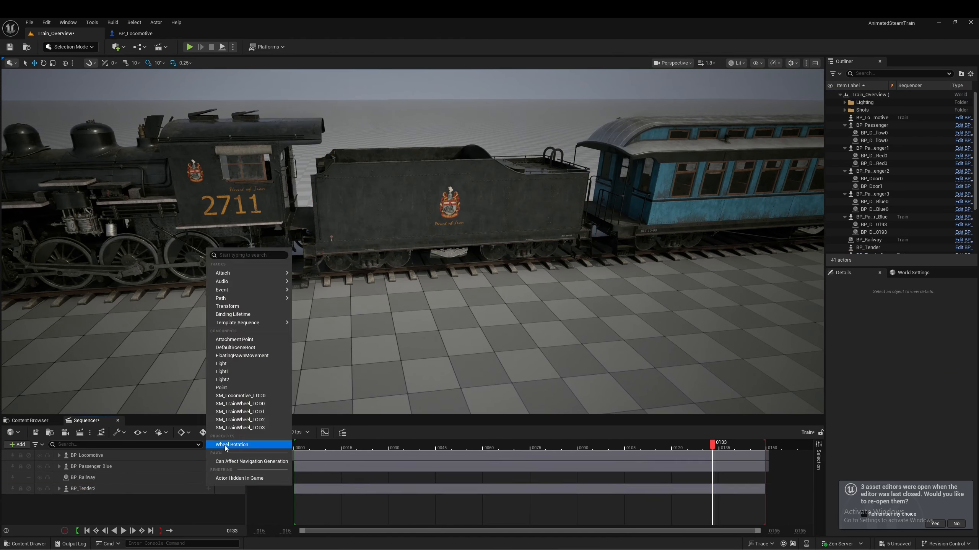
click(240, 445)
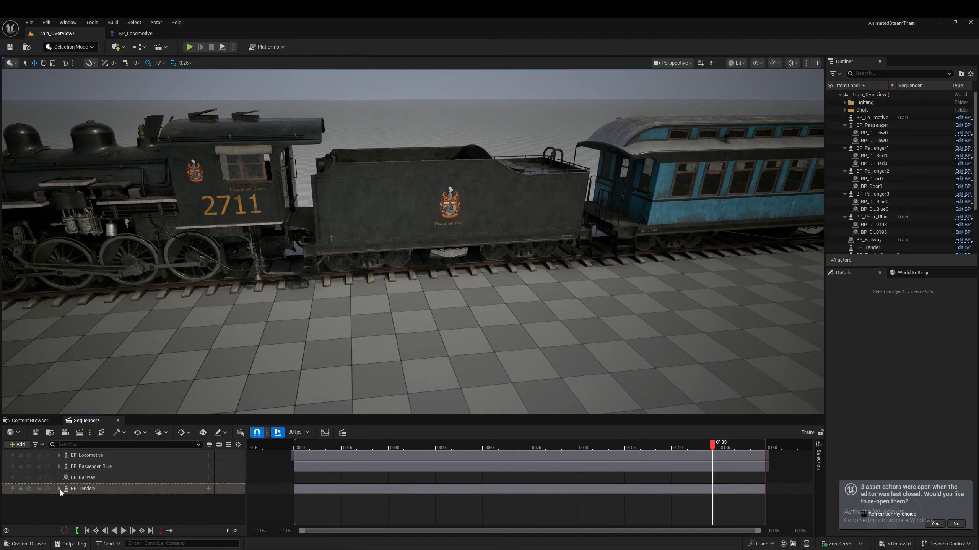
click(59, 489)
drag(309, 447, 293, 447)
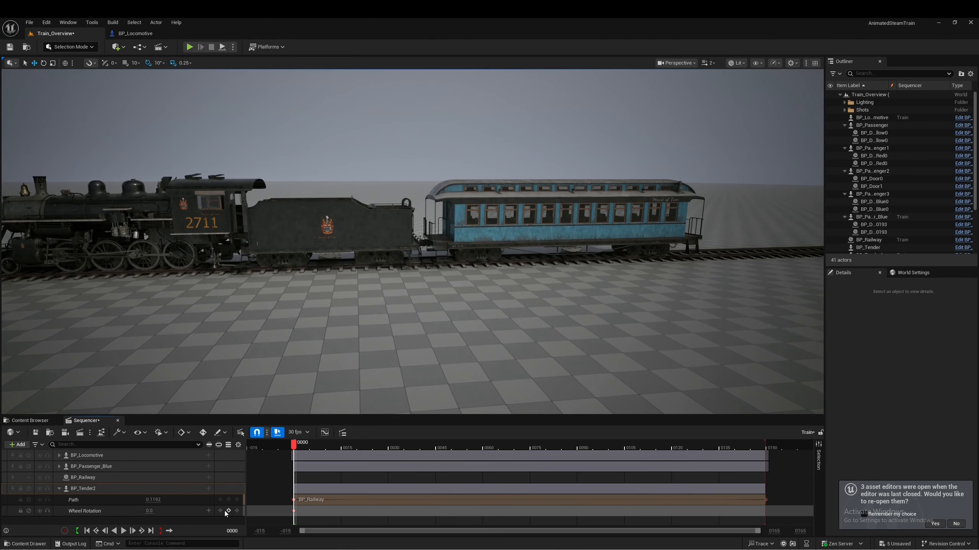
Step: Key BP_Tender2's Wheel Rotation at frame 45 with a value of -1000
drag(295, 447, 436, 465)
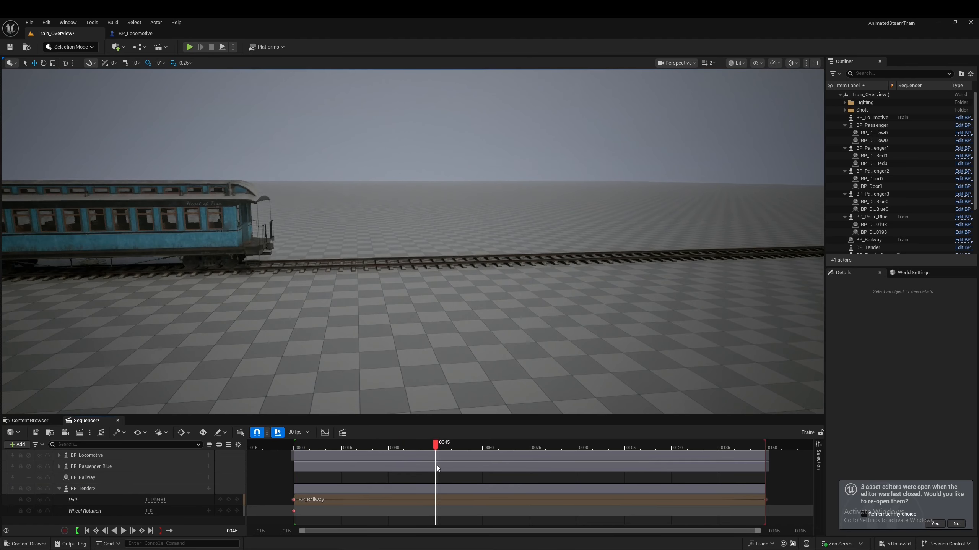
click(149, 510)
click(149, 511)
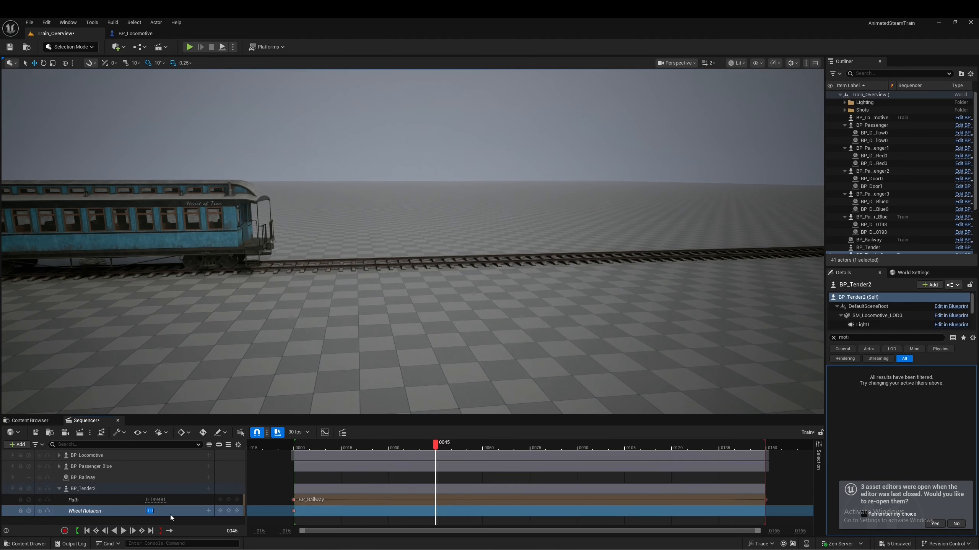
key(Return)
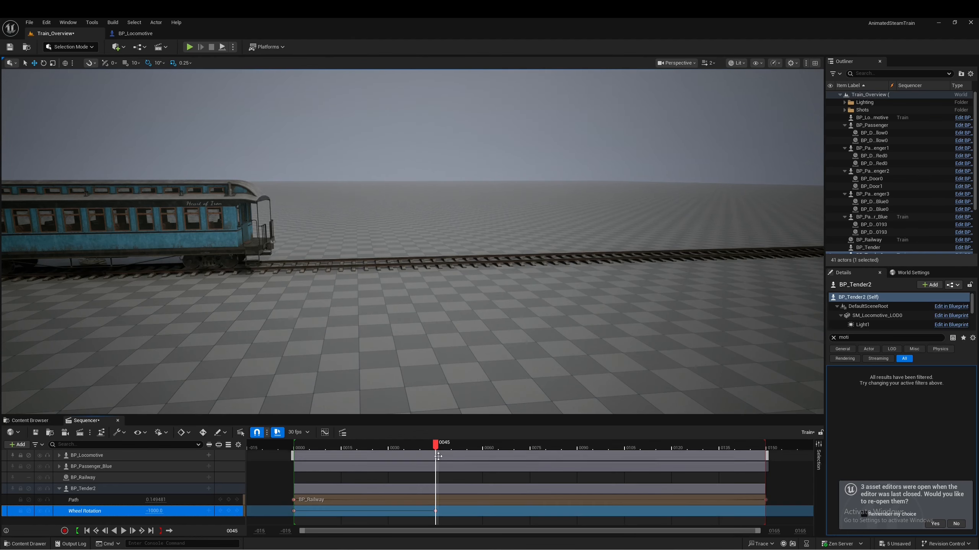
Step: Key BP_Tender2's unchanged Wheel Rotation at frame 105 and key it at 0 on frame 150
drag(443, 448, 607, 472)
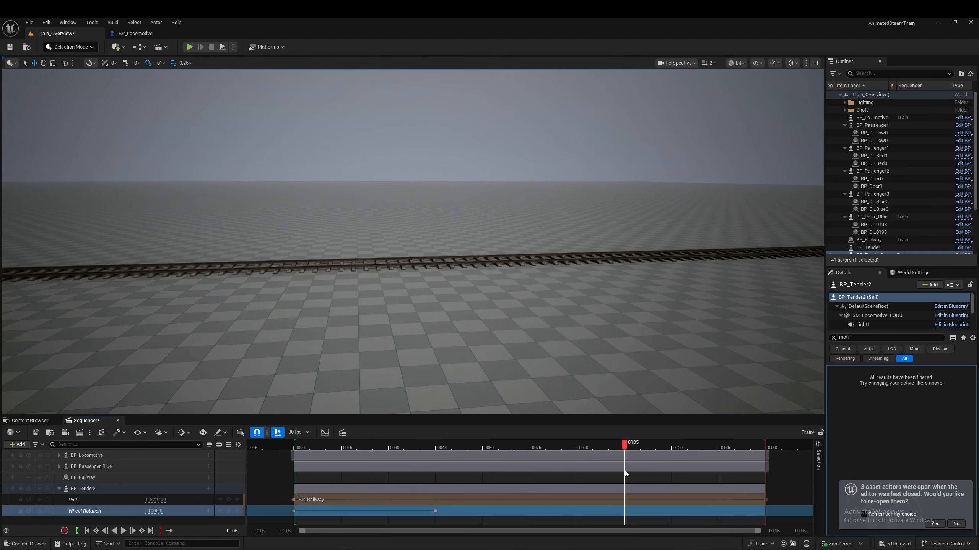
right_drag(351, 381, 236, 375)
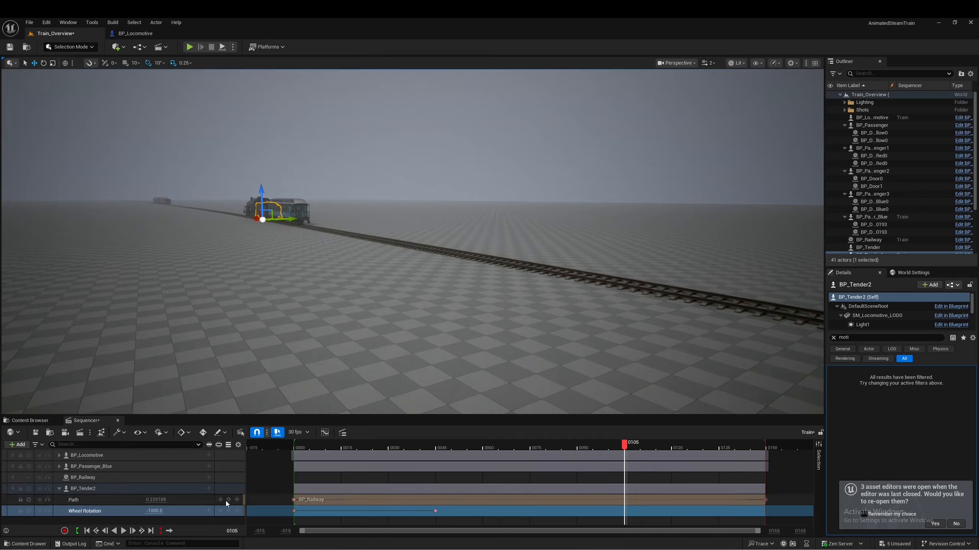
click(229, 511)
click(644, 447)
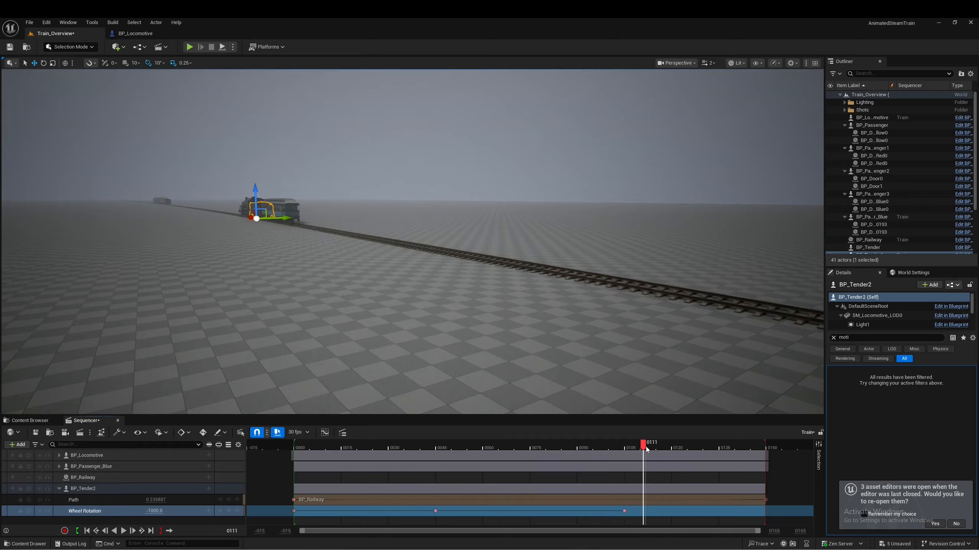
drag(645, 447, 766, 447)
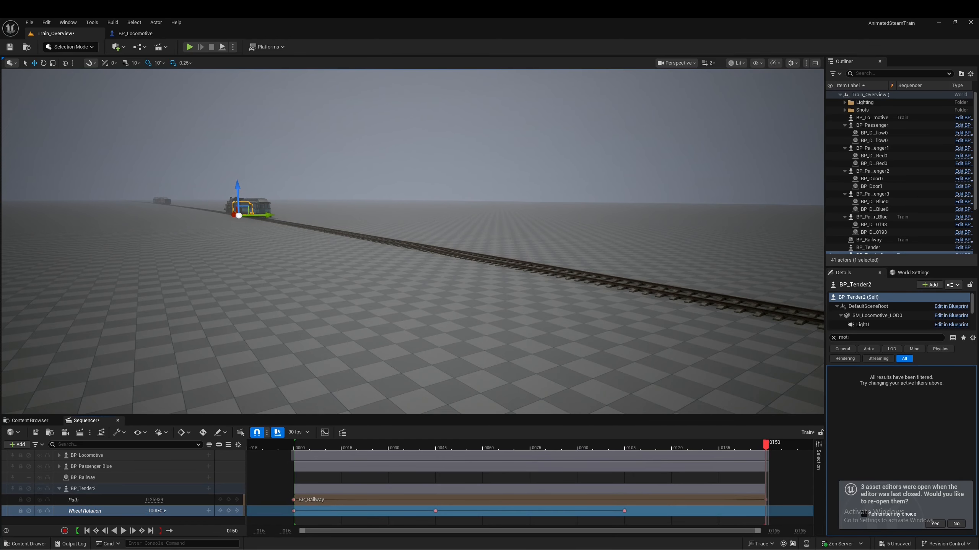
click(230, 510)
Step: Play the train sequence from its start and follow the locomotive, tender and blue passenger car along the railway
drag(304, 446, 291, 447)
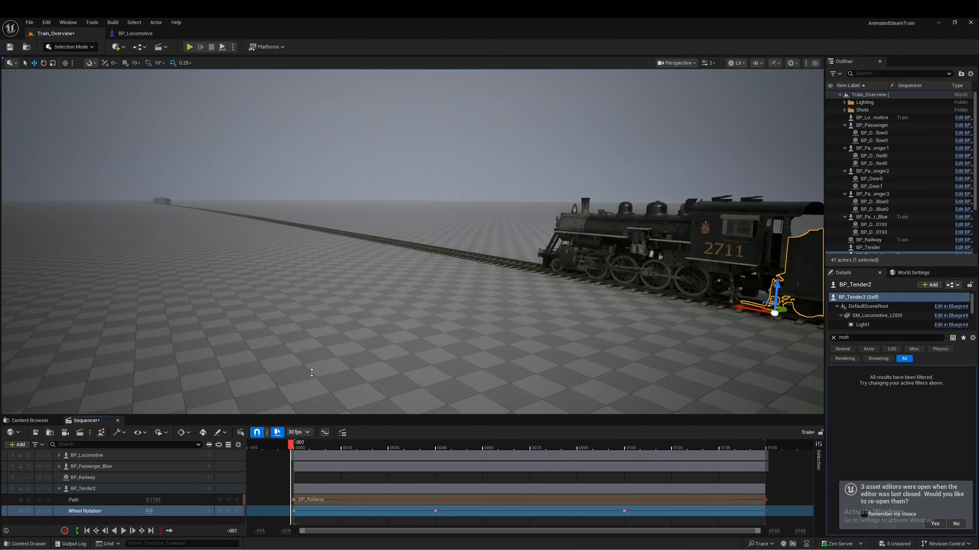
right_drag(338, 329, 482, 330)
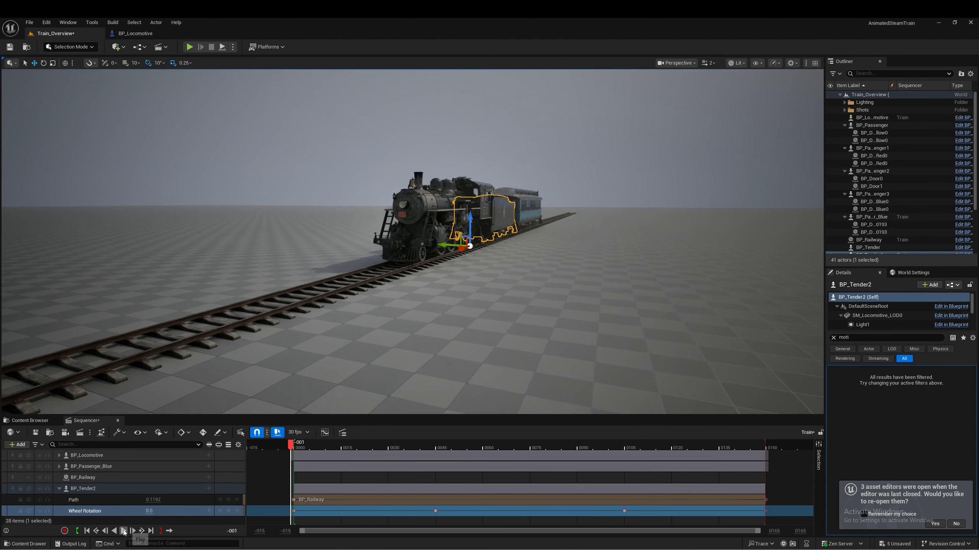
click(124, 531)
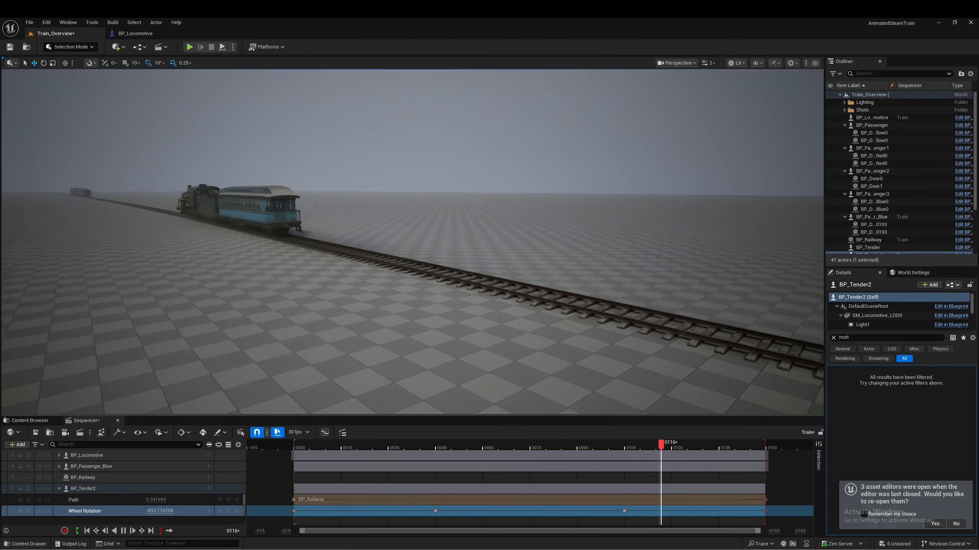
right_drag(380, 345, 455, 363)
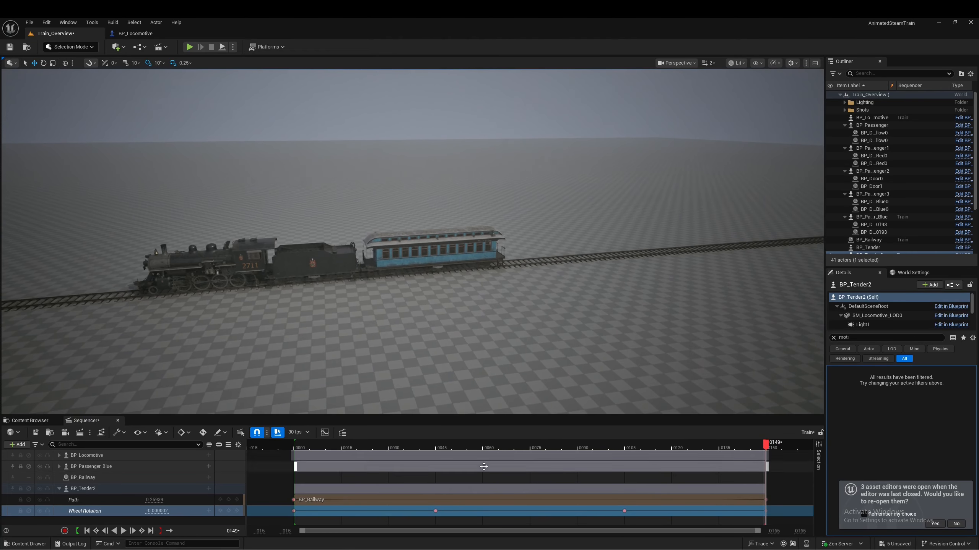